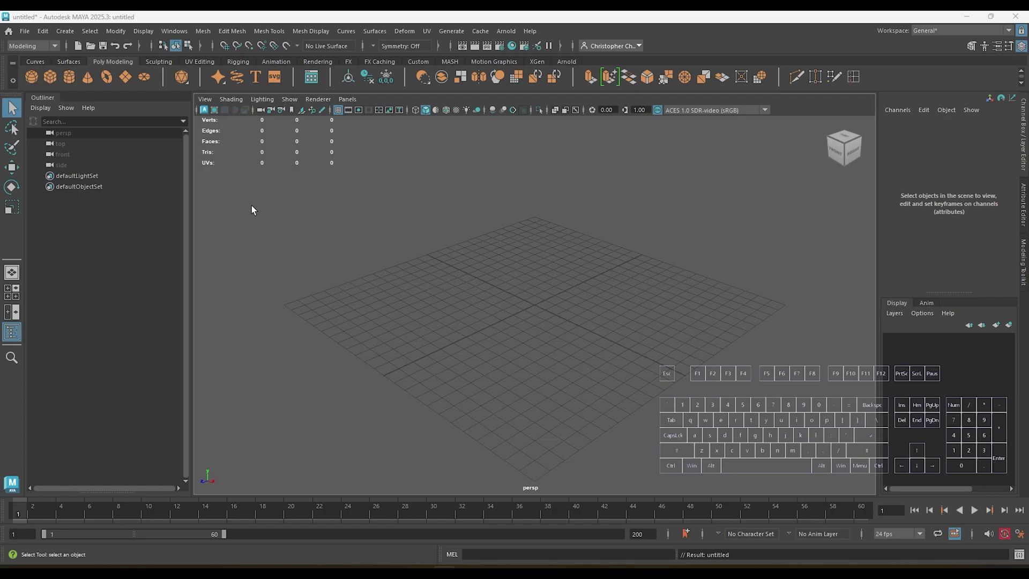
# - Create a polygon disc with 3 sides, Circle subdivision mode, 3 subdivisions and a radius of 1
pyautogui.click(146, 76)
pyautogui.click(64, 33)
pyautogui.moveTo(86, 71)
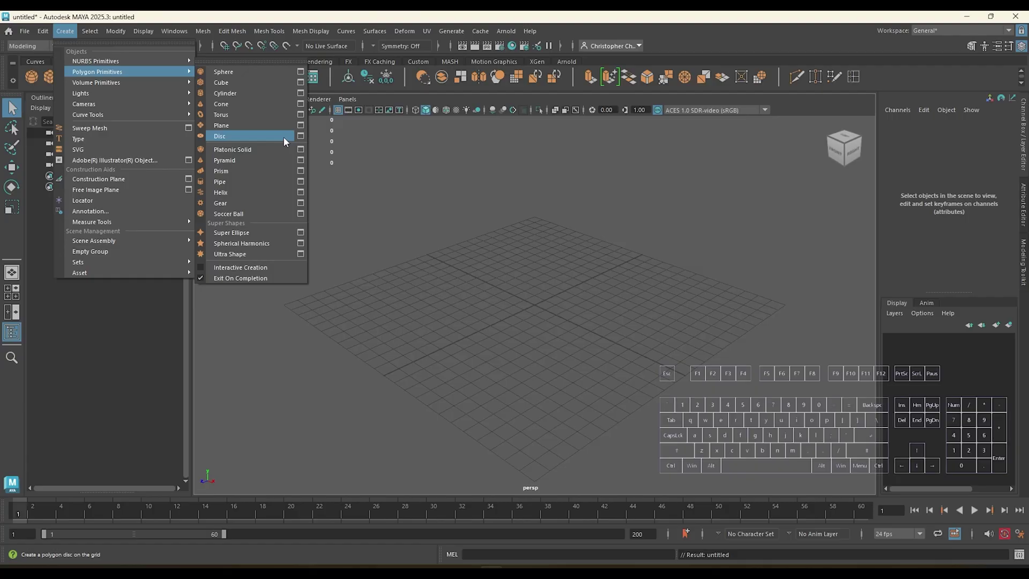
pyautogui.click(562, 314)
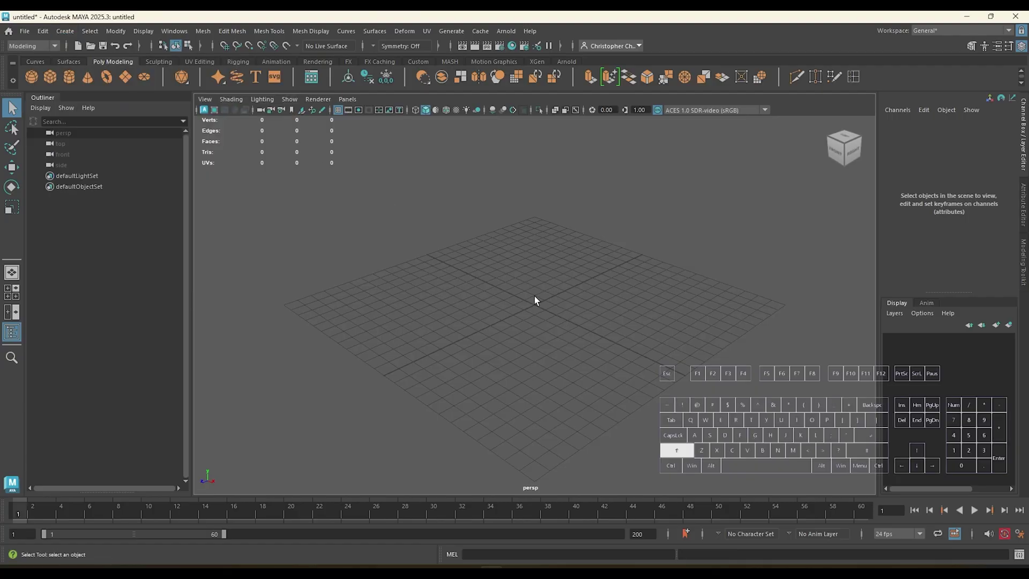
pyautogui.keyDown('shift'); pyautogui.moveTo(535, 296); pyautogui.dragTo(593, 285, button='right'); pyautogui.keyUp('shift')
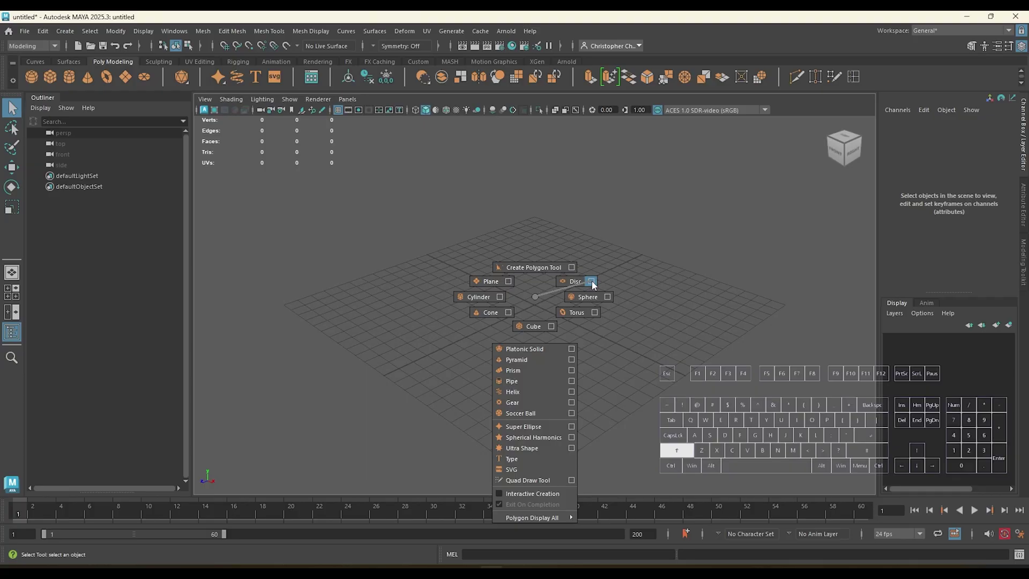
pyautogui.keyDown('shift'); pyautogui.moveTo(593, 285); pyautogui.dragTo(591, 284, button='right'); pyautogui.keyUp('shift')
pyautogui.moveTo(220, 214); pyautogui.dragTo(198, 226)
pyautogui.click(196, 411)
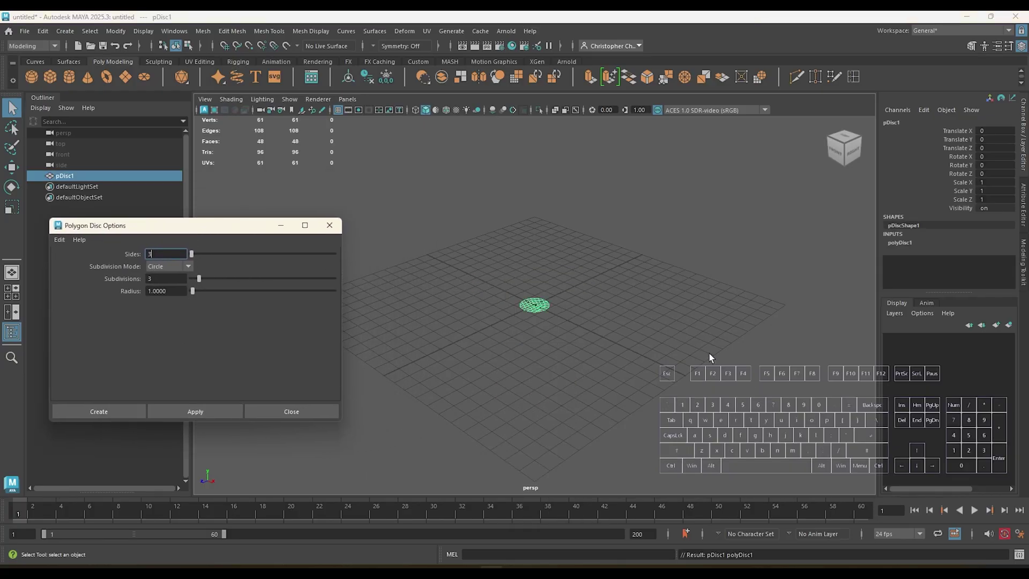
# - Show the disc's construction settings and frame the disc to examine its topology from above
pyautogui.click(903, 242)
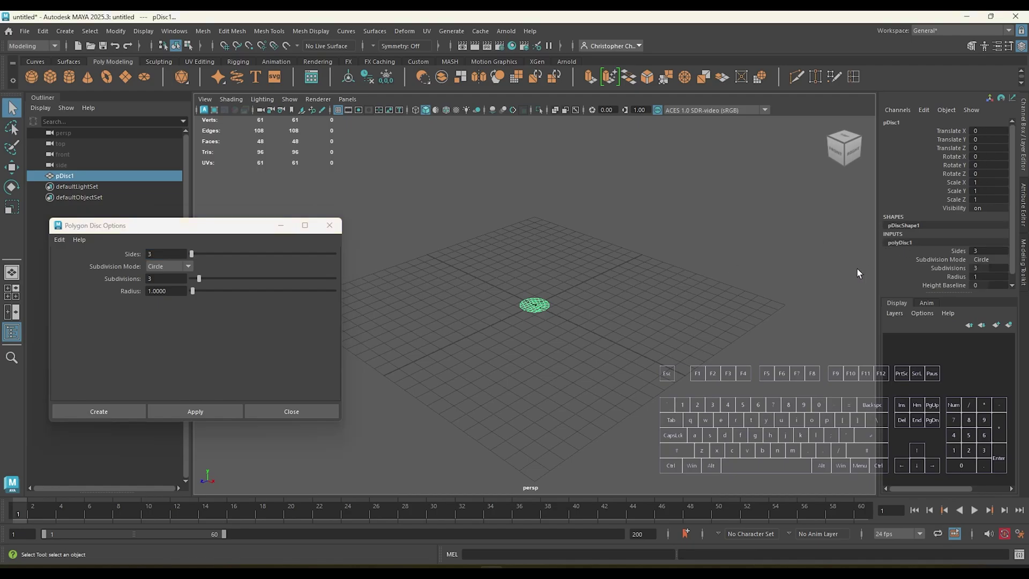
pyautogui.press('f')
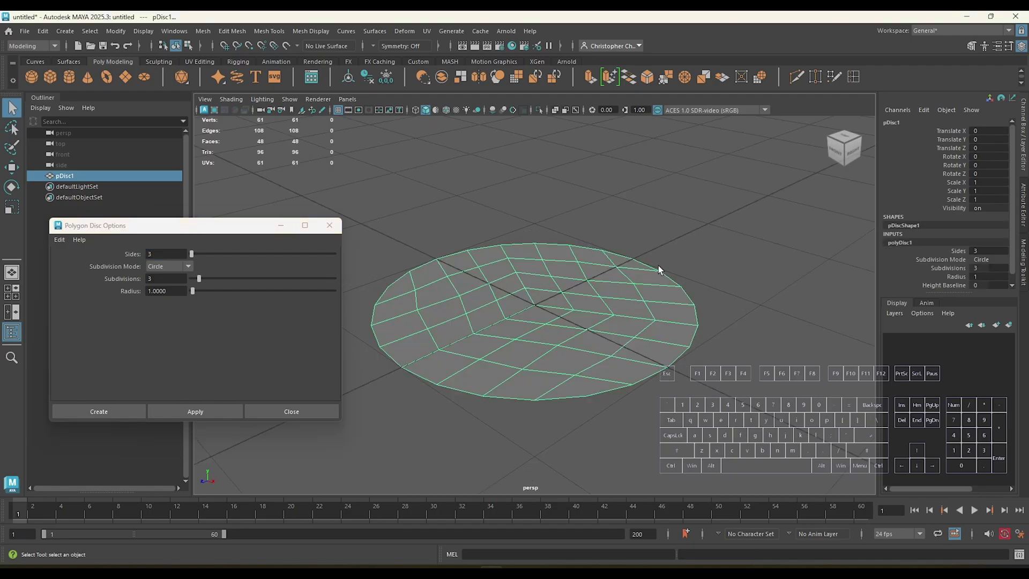
pyautogui.keyDown('alt'); pyautogui.moveTo(658, 265); pyautogui.dragTo(688, 334); pyautogui.keyUp('alt')
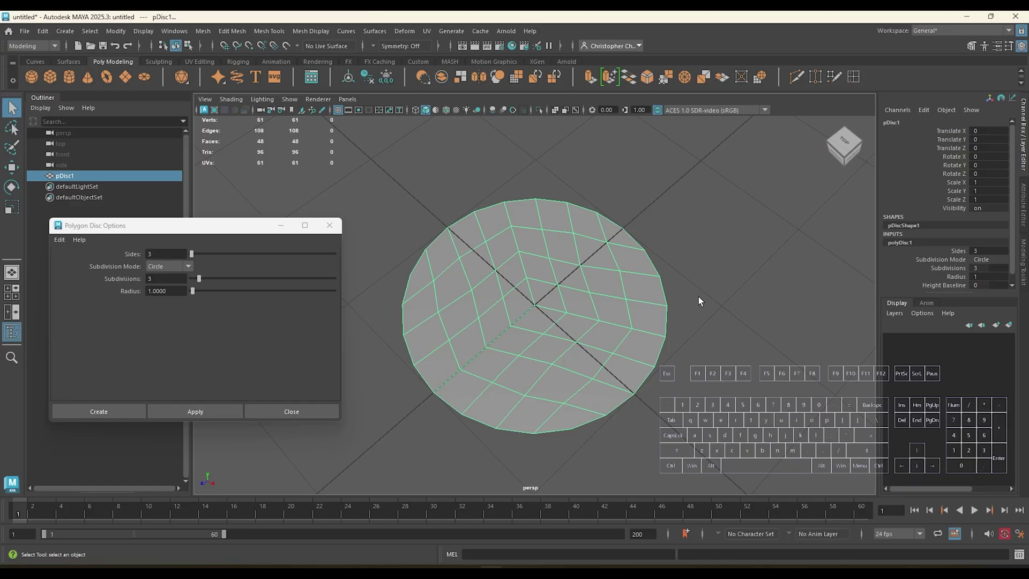
pyautogui.keyDown('alt'); pyautogui.moveTo(710, 332); pyautogui.dragTo(705, 356); pyautogui.keyUp('alt')
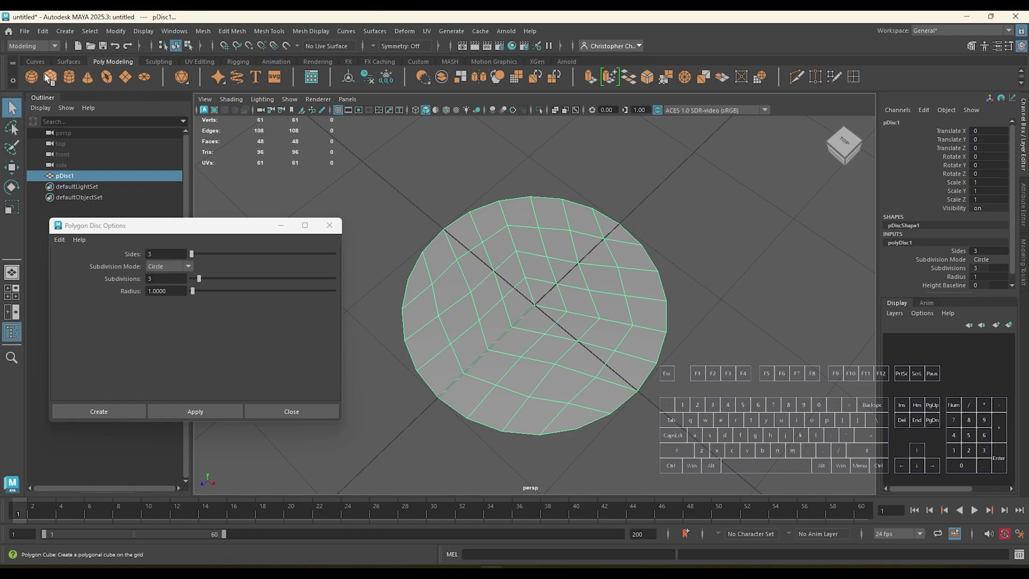
# - Create a polygon sphere at the origin over the disc
pyautogui.click(30, 78)
pyautogui.keyDown('alt'); pyautogui.moveTo(645, 291); pyautogui.dragTo(633, 244); pyautogui.keyUp('alt')
pyautogui.click(773, 258)
pyautogui.click(615, 257)
pyautogui.scroll(3, 632, 244)
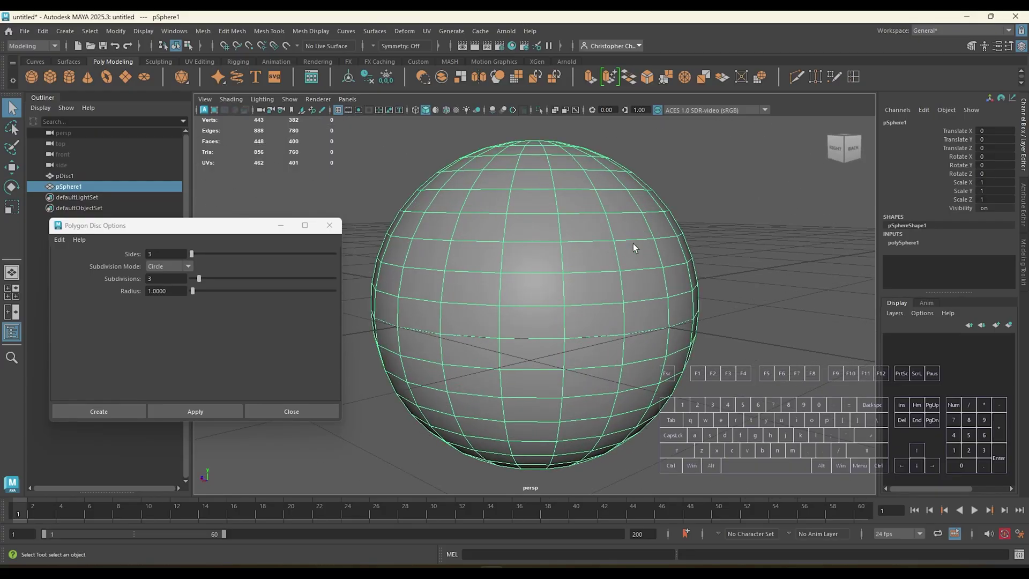
# - Examine the unsmoothed sphere's poles and faceted outline from several angles and distances
pyautogui.scroll(-3, 632, 244)
pyautogui.keyDown('alt'); pyautogui.moveTo(729, 249); pyautogui.dragTo(650, 265); pyautogui.keyUp('alt')
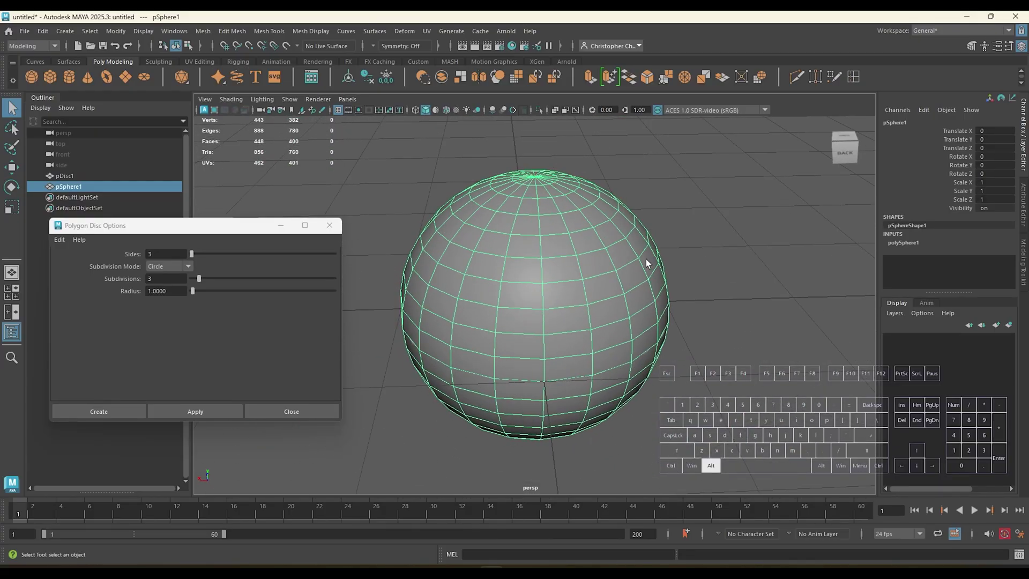
pyautogui.scroll(2, 650, 265)
pyautogui.scroll(-1, 649, 266)
pyautogui.keyDown('alt'); pyautogui.moveTo(715, 304); pyautogui.dragTo(699, 279); pyautogui.keyUp('alt')
pyautogui.click(756, 271)
pyautogui.scroll(-5, 697, 284)
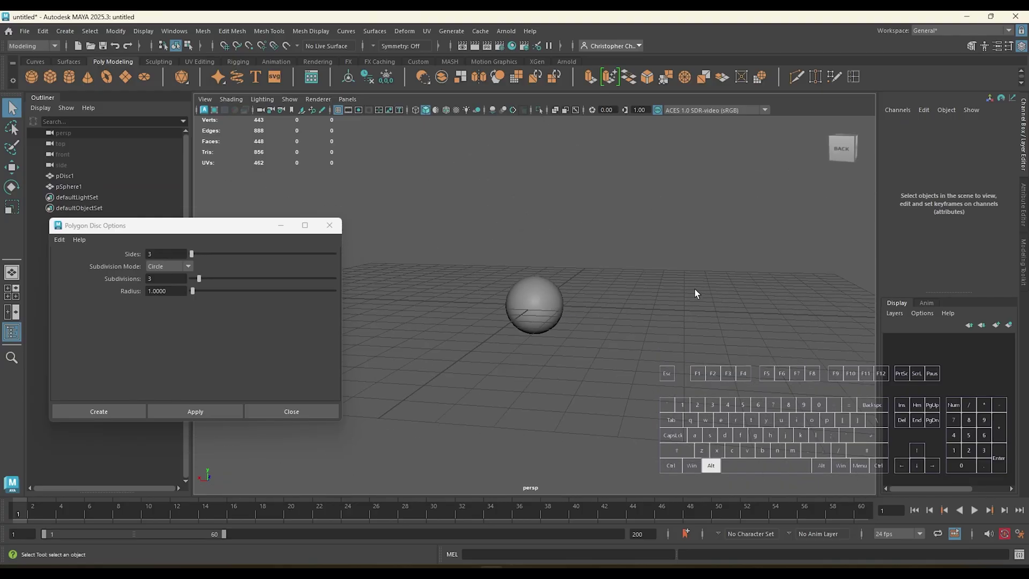
pyautogui.scroll(8, 645, 303)
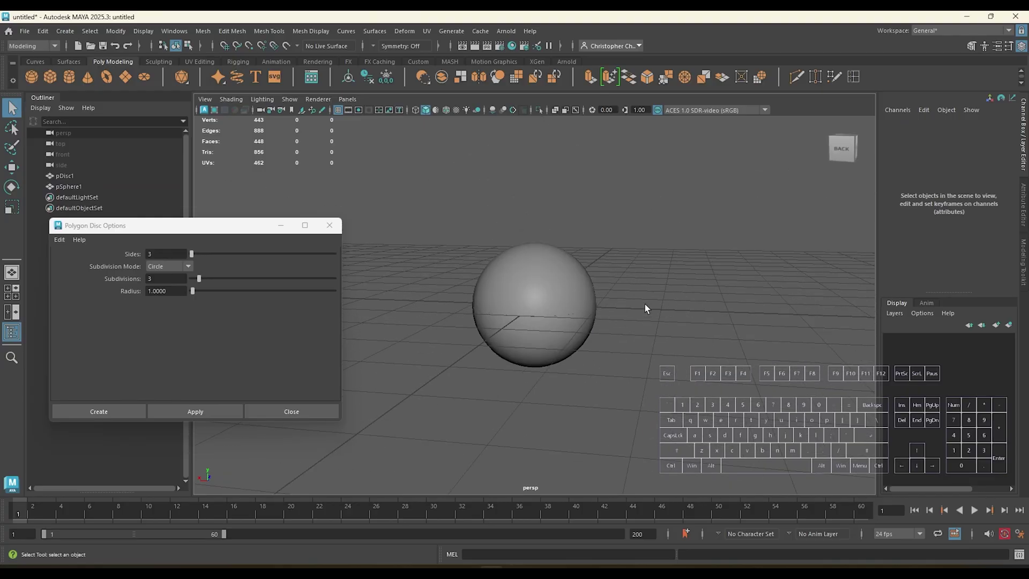
pyautogui.keyDown('alt'); pyautogui.moveTo(453, 214); pyautogui.dragTo(504, 259, button='middle'); pyautogui.keyUp('alt')
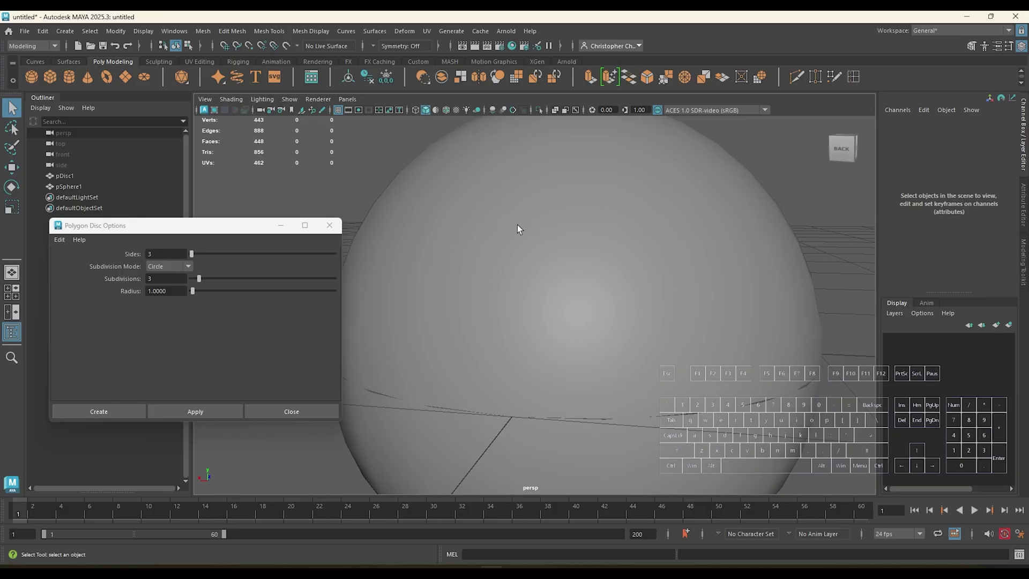
# - Preview the sphere with smooth mesh display and delete it from the scene
pyautogui.click(547, 265)
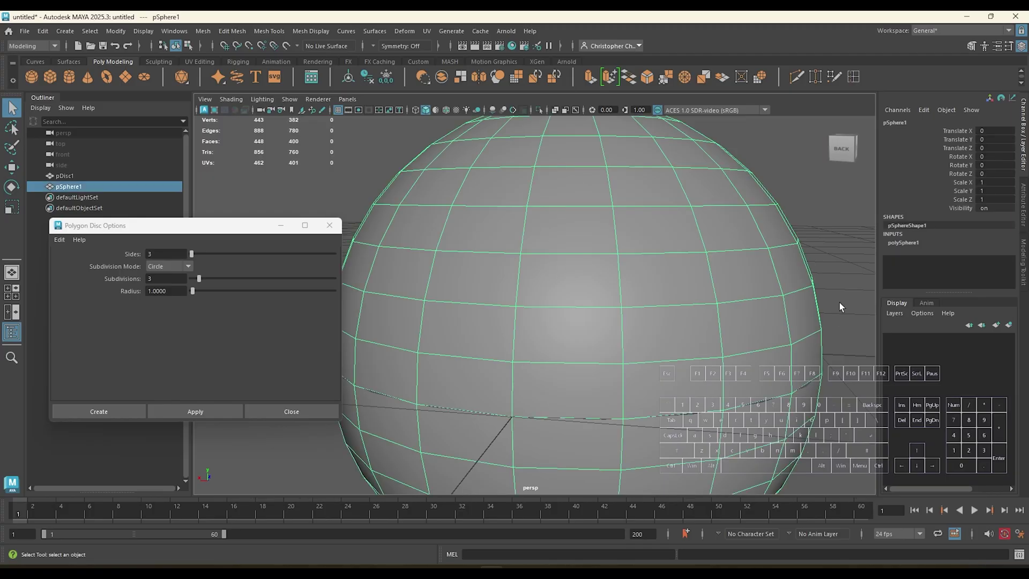
pyautogui.press('3')
pyautogui.click(849, 251)
pyautogui.keyDown('alt'); pyautogui.moveTo(818, 262); pyautogui.dragTo(741, 280); pyautogui.keyUp('alt')
pyautogui.click(763, 268)
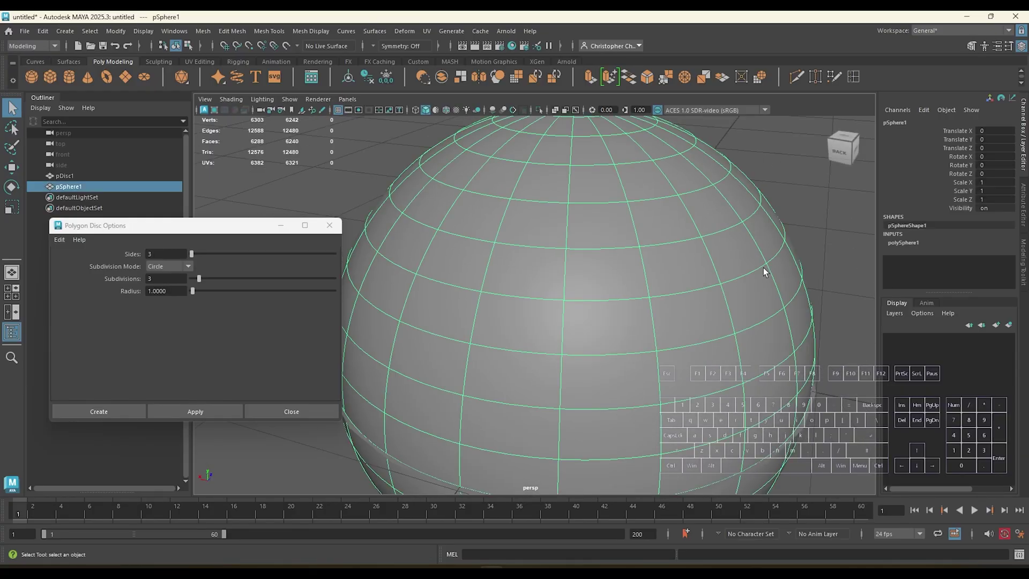
pyautogui.press('Delete')
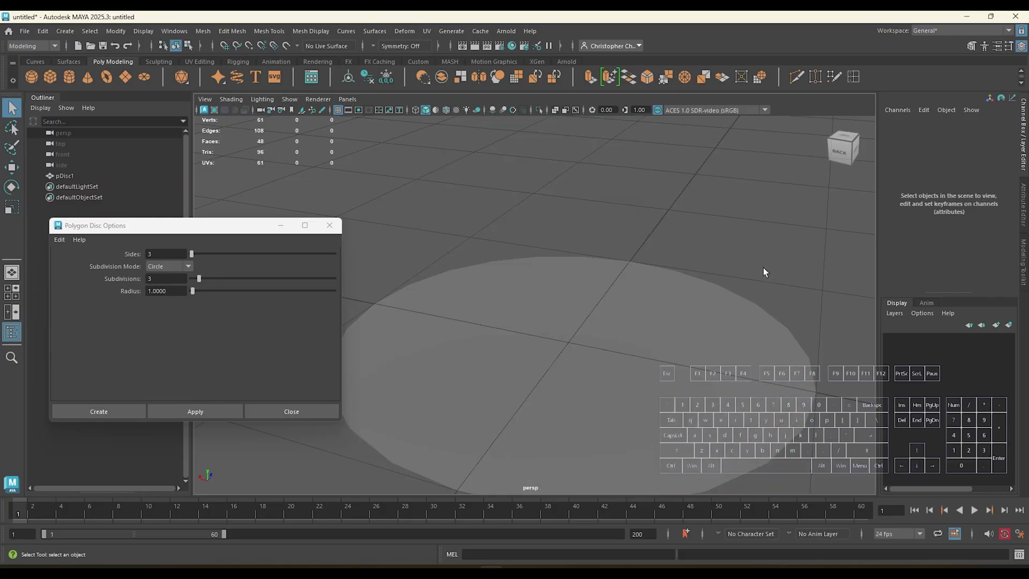
# - Turn on smooth mesh preview for the disc and inspect its outer edge up close
pyautogui.click(737, 325)
pyautogui.press('3')
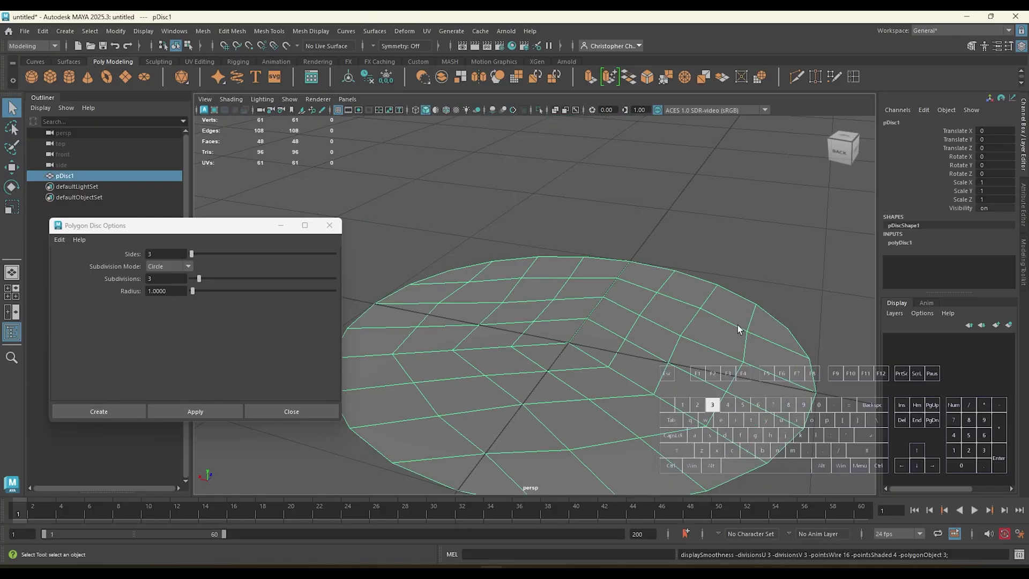
pyautogui.click(771, 253)
pyautogui.click(742, 342)
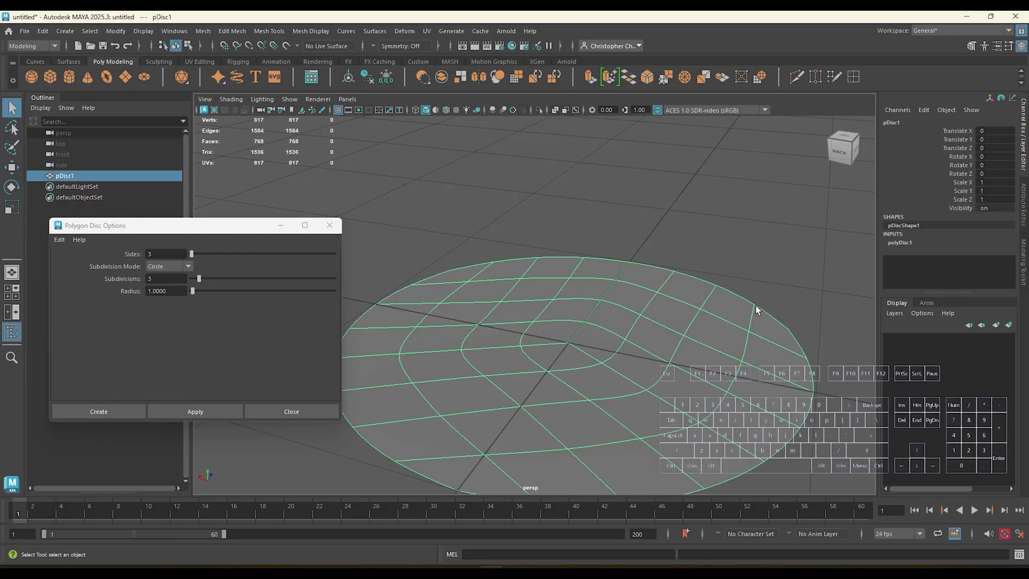
pyautogui.keyDown('alt'); pyautogui.moveTo(758, 305); pyautogui.dragTo(799, 356); pyautogui.keyUp('alt')
pyautogui.click(799, 356)
pyautogui.keyDown('alt'); pyautogui.moveTo(730, 354); pyautogui.dragTo(860, 281); pyautogui.keyUp('alt')
pyautogui.keyDown('alt'); pyautogui.moveTo(861, 281); pyautogui.dragTo(865, 331, button='right'); pyautogui.keyUp('alt')
pyautogui.keyDown('alt'); pyautogui.moveTo(744, 344); pyautogui.dragTo(731, 321, button='middle'); pyautogui.keyUp('alt')
pyautogui.keyDown('alt'); pyautogui.moveTo(731, 322); pyautogui.dragTo(802, 307, button='right'); pyautogui.keyUp('alt')
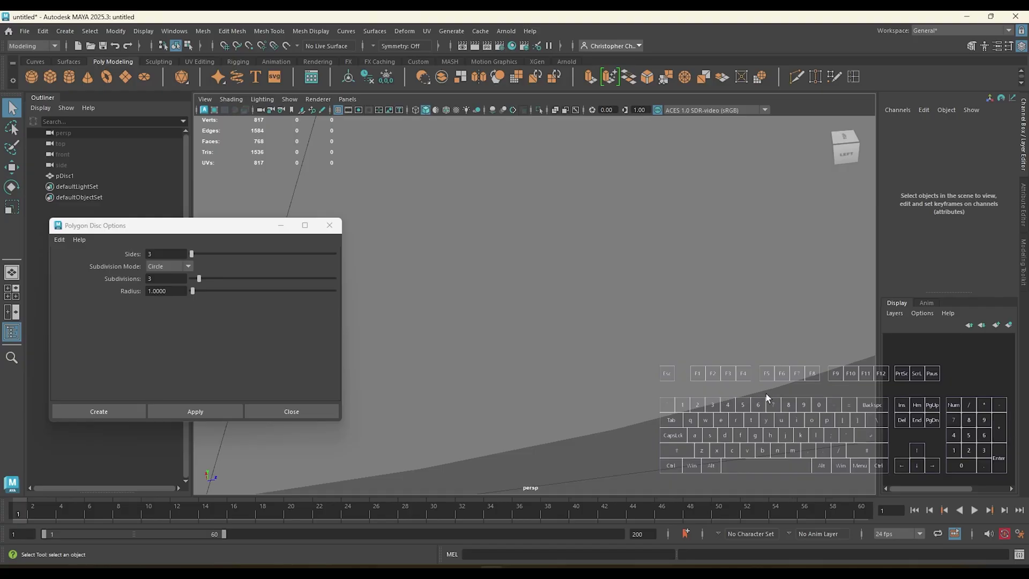
pyautogui.press('f')
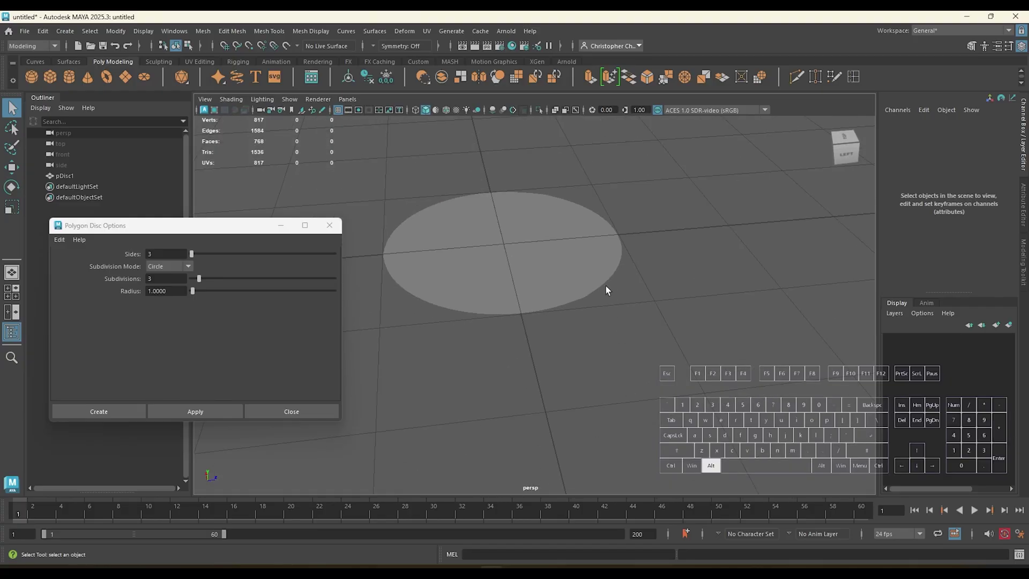
# - Turn off smooth mesh preview on the disc
pyautogui.click(596, 275)
pyautogui.keyDown('alt'); pyautogui.moveTo(596, 274); pyautogui.dragTo(630, 357, button='middle'); pyautogui.keyUp('alt')
pyautogui.press('1')
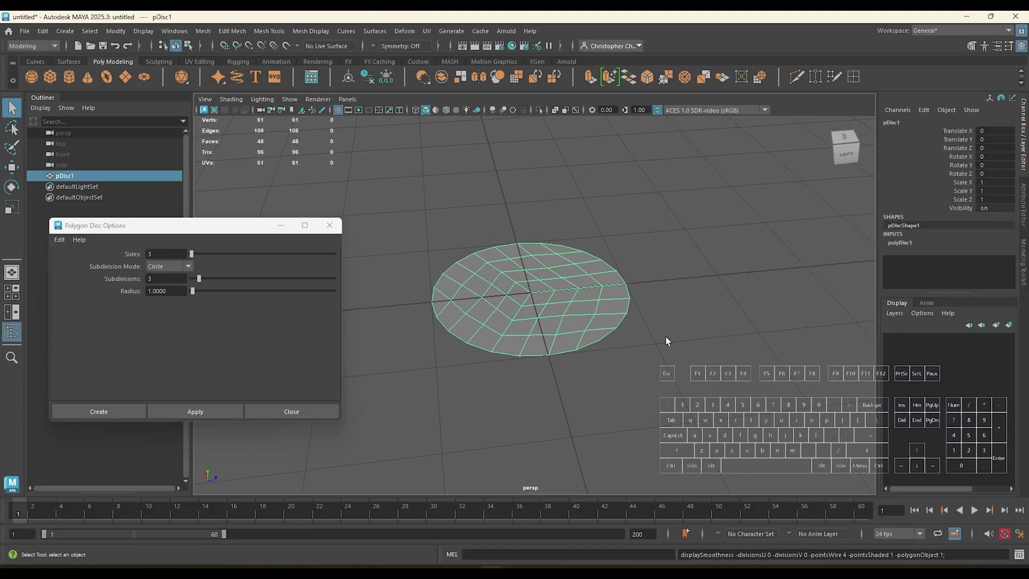
# - Set the disc's number of sides to 4 in its construction settings and inspect the topology
pyautogui.click(900, 242)
pyautogui.keyDown('alt'); pyautogui.moveTo(693, 332); pyautogui.dragTo(633, 388); pyautogui.keyUp('alt')
pyautogui.keyDown('alt'); pyautogui.scroll(3, 631, 390); pyautogui.keyUp('alt')
pyautogui.keyDown('alt'); pyautogui.scroll(-1, 624, 389); pyautogui.keyUp('alt')
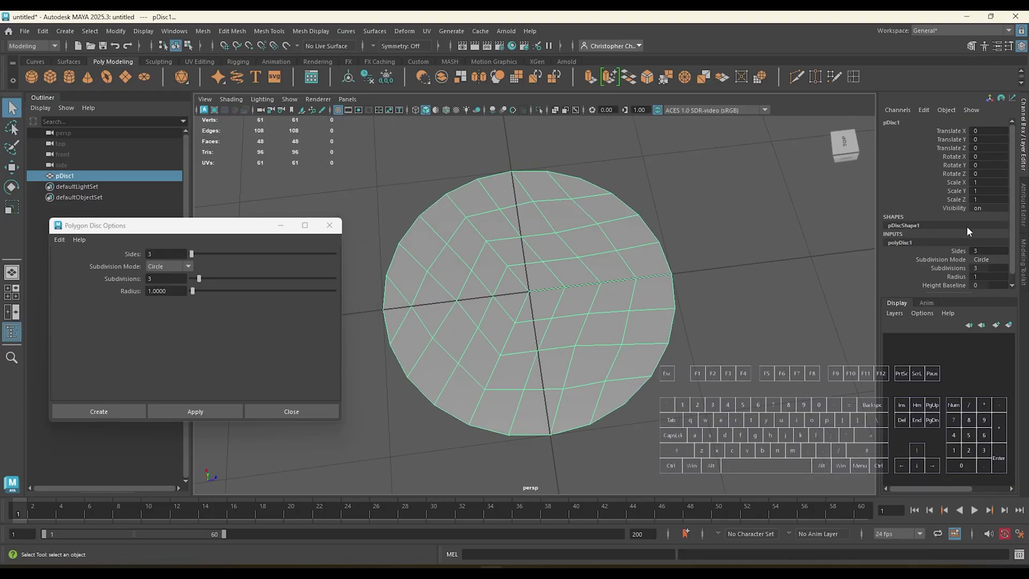
pyautogui.moveTo(728, 292)
pyautogui.keyDown('alt'); pyautogui.mouseDown()
pyautogui.moveTo(717, 313)
pyautogui.moveTo(718, 298)
pyautogui.mouseUp(); pyautogui.keyUp('alt')
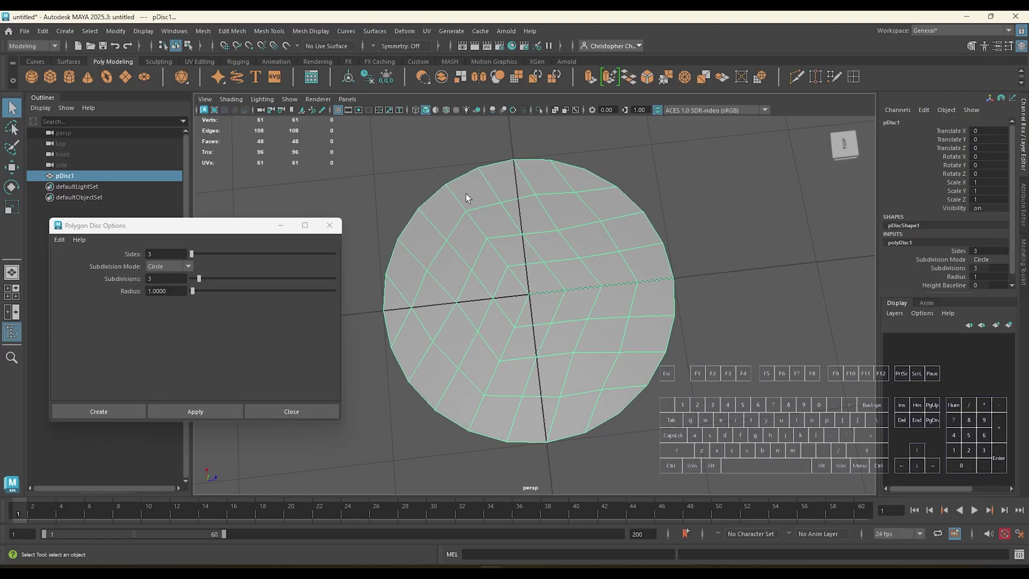
pyautogui.keyDown('alt'); pyautogui.moveTo(475, 214); pyautogui.dragTo(850, 249); pyautogui.keyUp('alt')
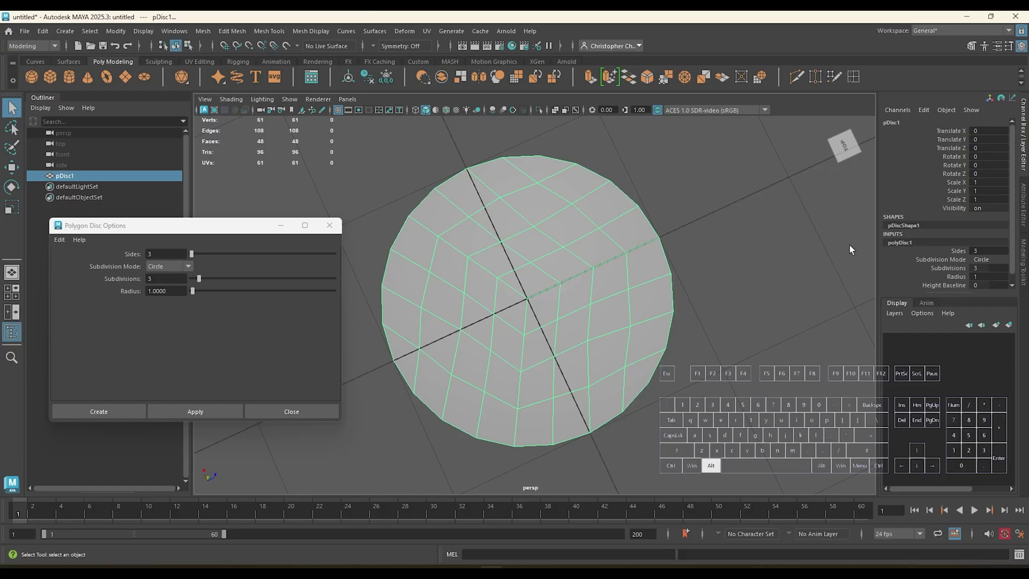
pyautogui.click(975, 252)
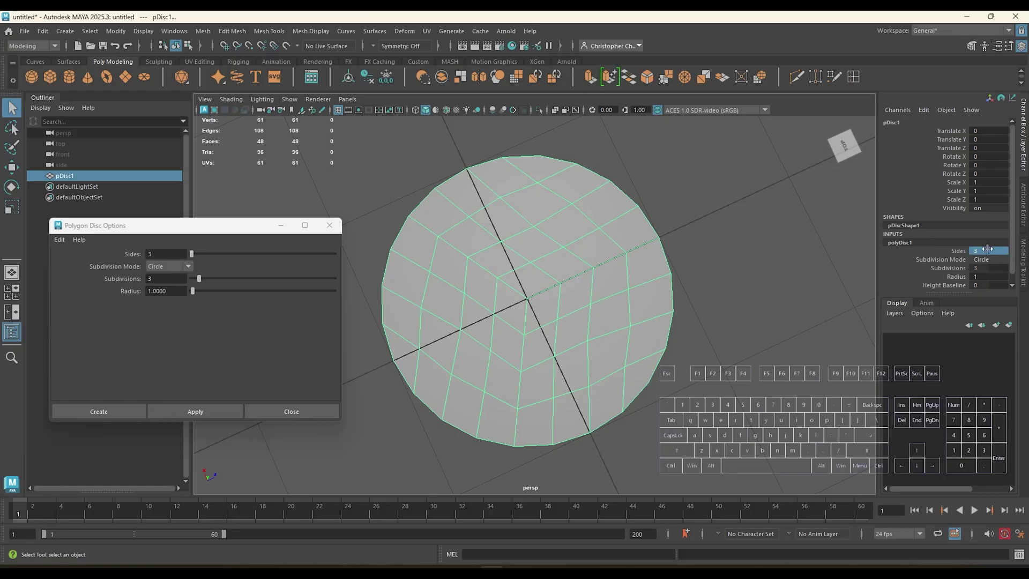
pyautogui.click(991, 250)
pyautogui.write('4')
pyautogui.press('Return')
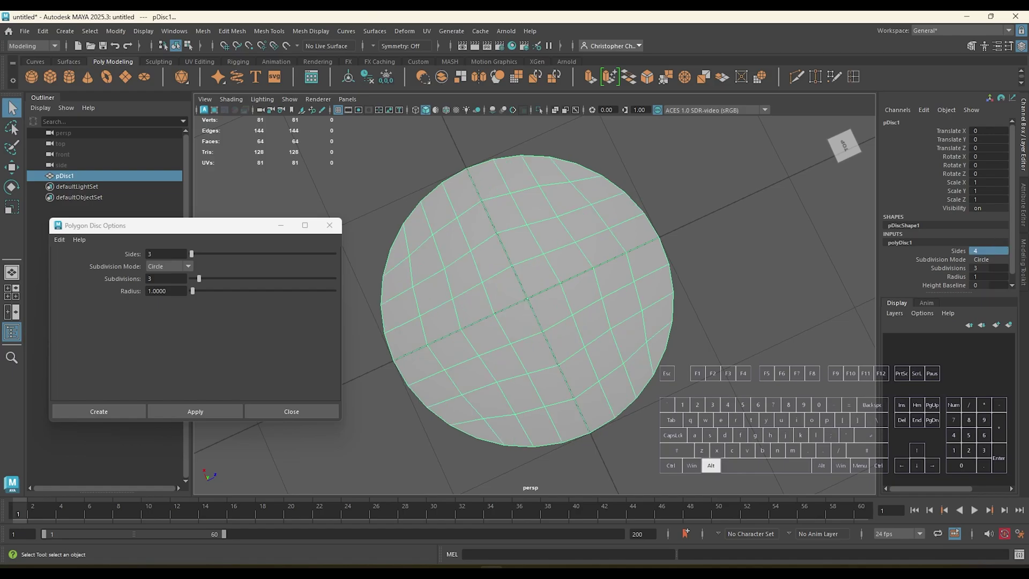
pyautogui.keyDown('alt'); pyautogui.moveTo(703, 281); pyautogui.dragTo(505, 233); pyautogui.keyUp('alt')
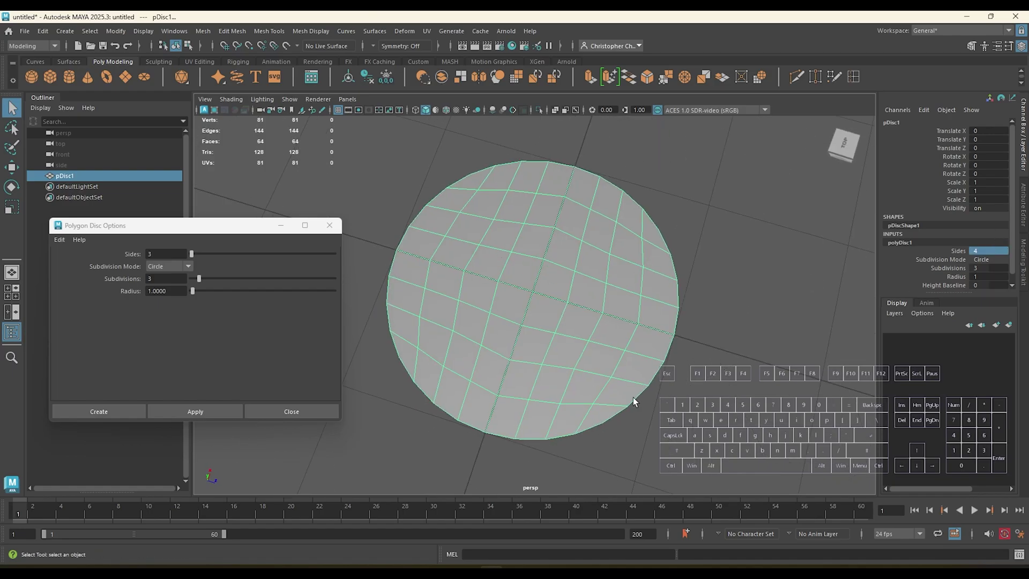
# - Try to set the disc's number of sides to 2
pyautogui.click(982, 250)
pyautogui.write('2')
pyautogui.press('Return')
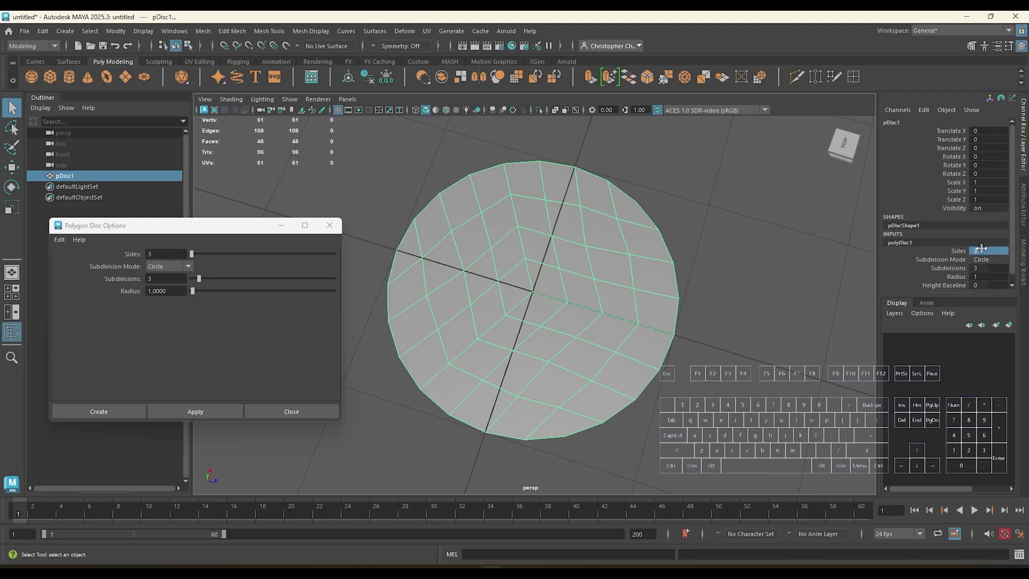
# - Set the disc's number of sides to 5 and inspect the topology around its center
pyautogui.click(981, 250)
pyautogui.write('5')
pyautogui.press('Return')
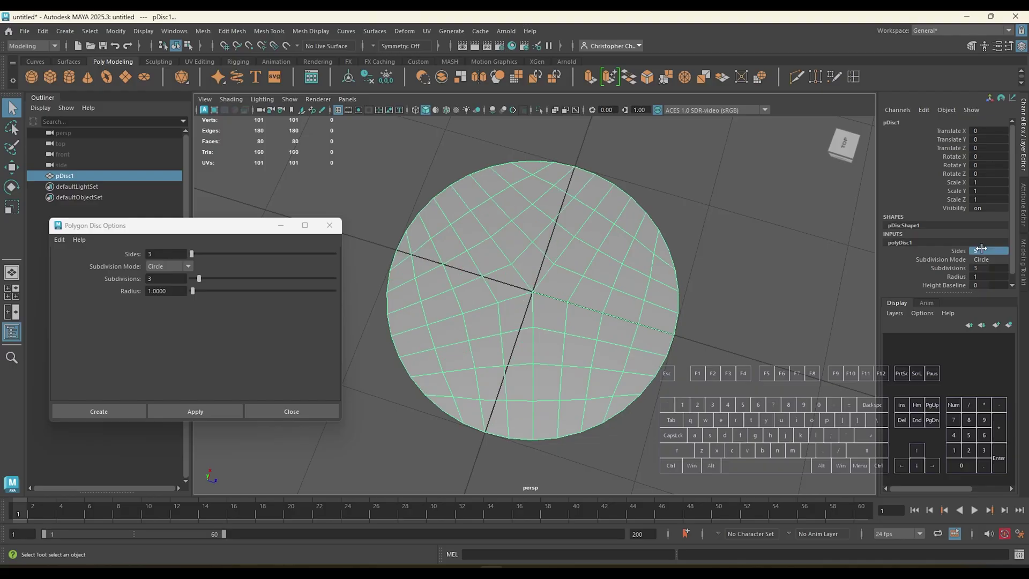
pyautogui.moveTo(488, 316)
pyautogui.keyDown('alt'); pyautogui.mouseDown()
pyautogui.moveTo(491, 339)
pyautogui.moveTo(502, 325)
pyautogui.mouseUp(); pyautogui.keyUp('alt')
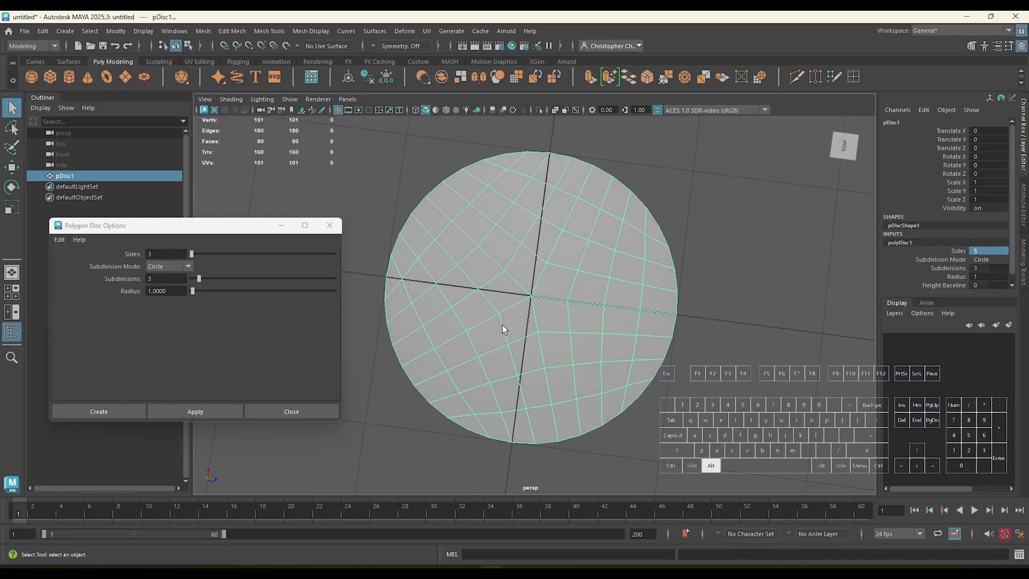
pyautogui.scroll(5, 531, 352)
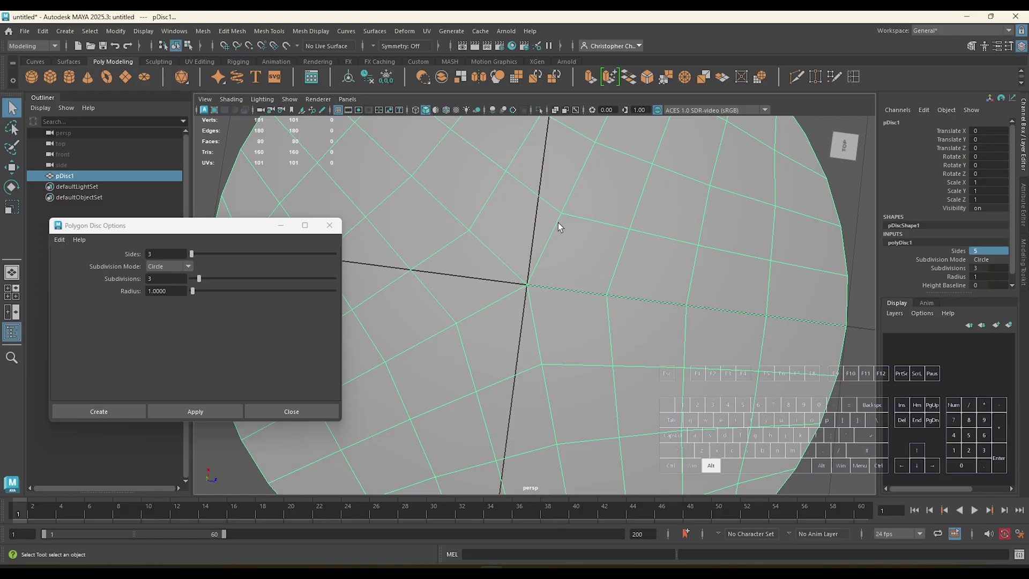
pyautogui.scroll(-3, 514, 289)
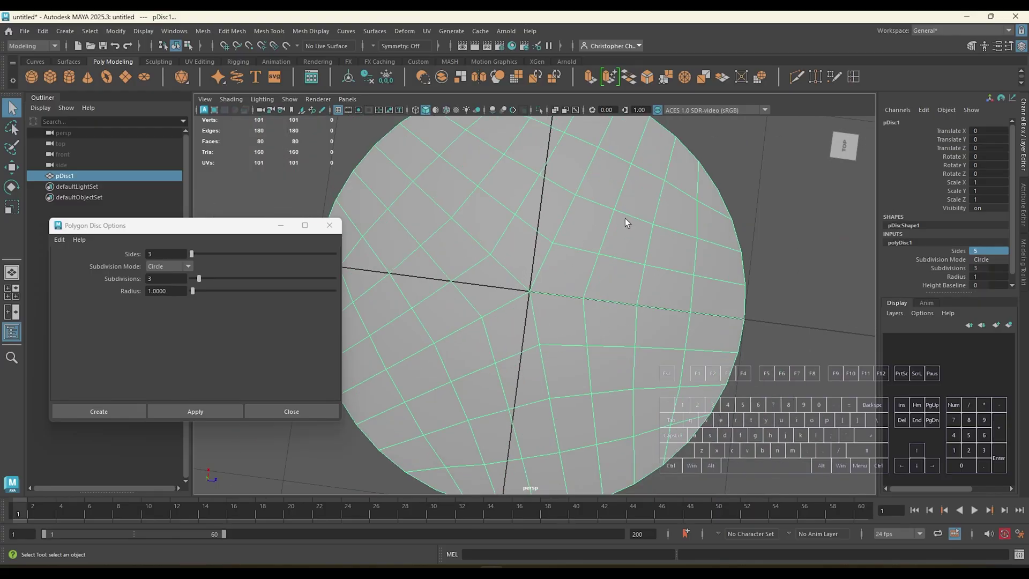
# - Set the disc's number of sides to 6 and inspect the whole disc from above
pyautogui.click(978, 250)
pyautogui.write('6')
pyautogui.press('Return')
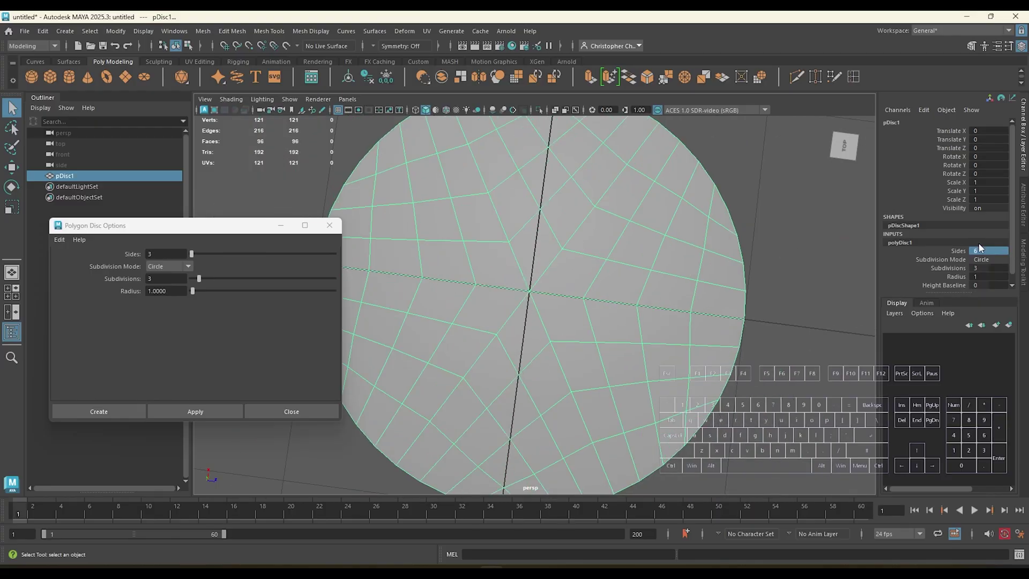
pyautogui.scroll(-3, 845, 320)
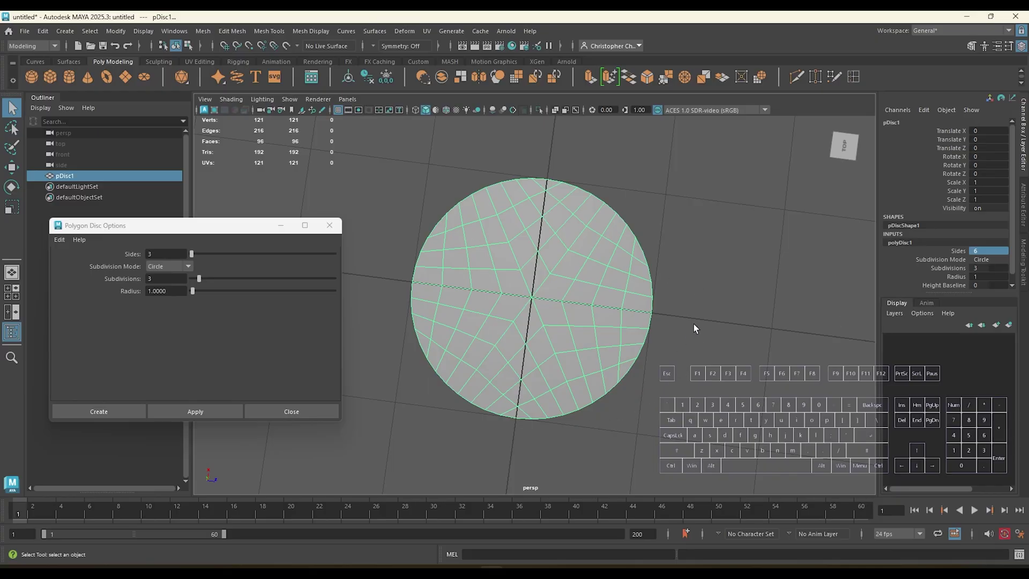
pyautogui.keyDown('alt'); pyautogui.moveTo(682, 316); pyautogui.dragTo(873, 269); pyautogui.keyUp('alt')
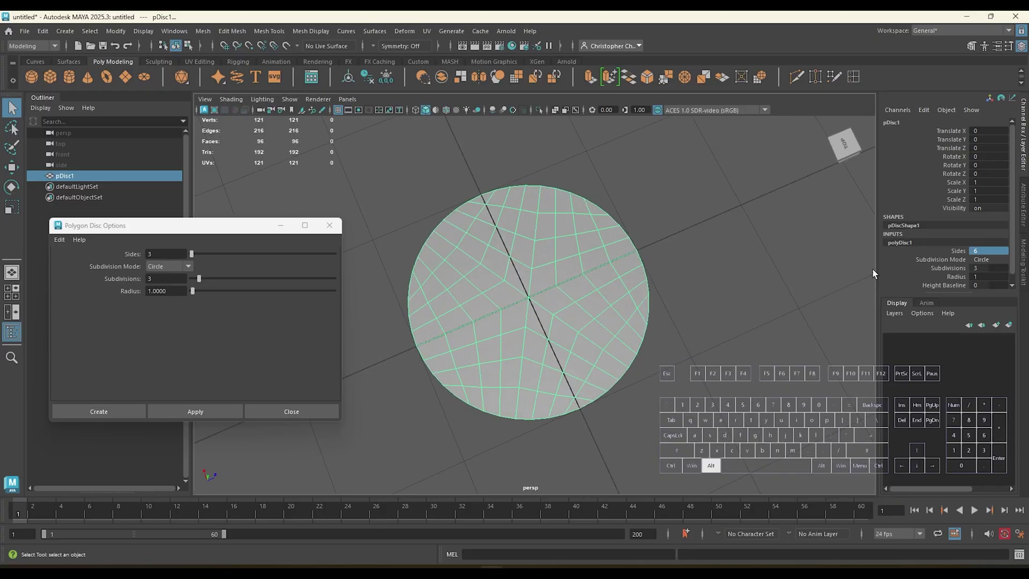
# - Set the disc's number of sides to 3 in its construction settings
pyautogui.click(1001, 251)
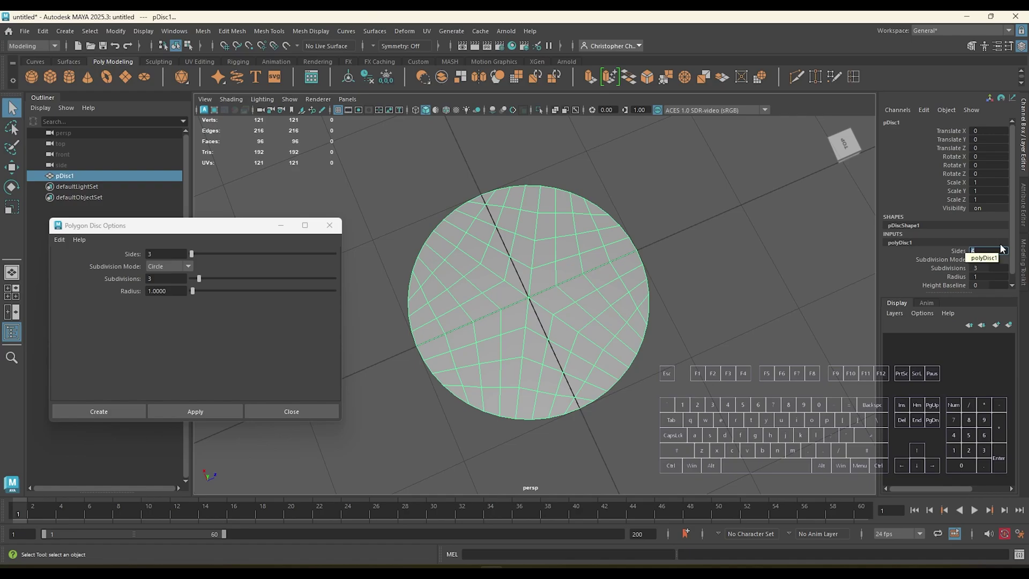
pyautogui.write('3')
pyautogui.press('Return')
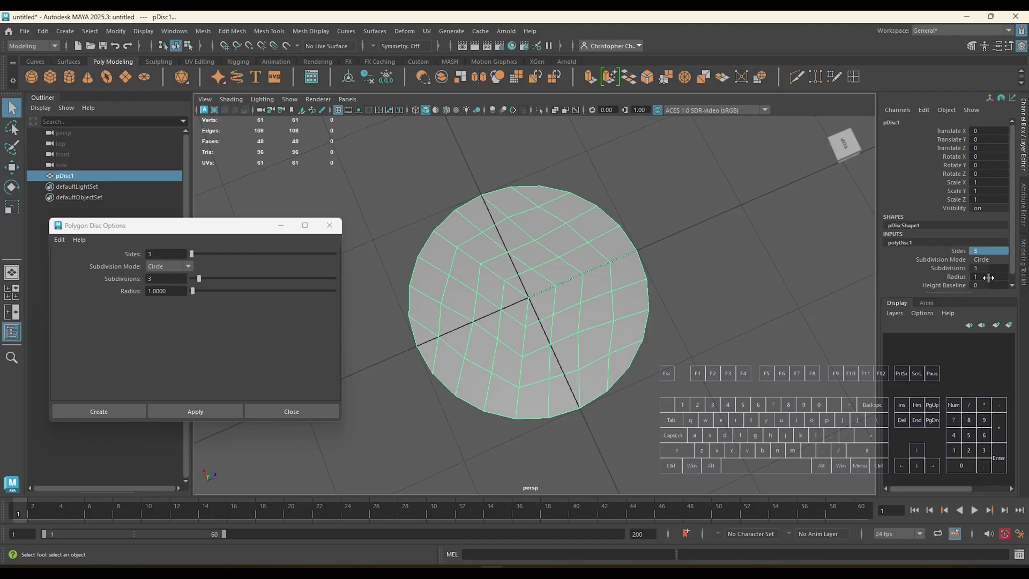
# - Set the disc's subdivisions to 0 and inspect the whole shape from above
pyautogui.moveTo(985, 268)
pyautogui.mouseDown()
pyautogui.moveTo(1004, 268)
pyautogui.moveTo(977, 267)
pyautogui.moveTo(989, 267)
pyautogui.mouseUp()
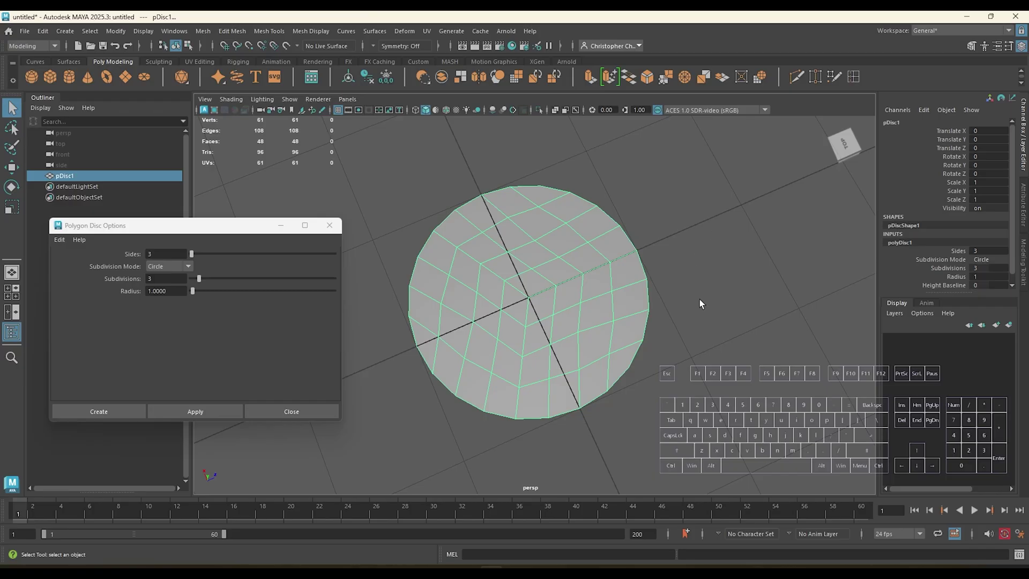
pyautogui.click(982, 268)
pyautogui.write('0')
pyautogui.press('Return')
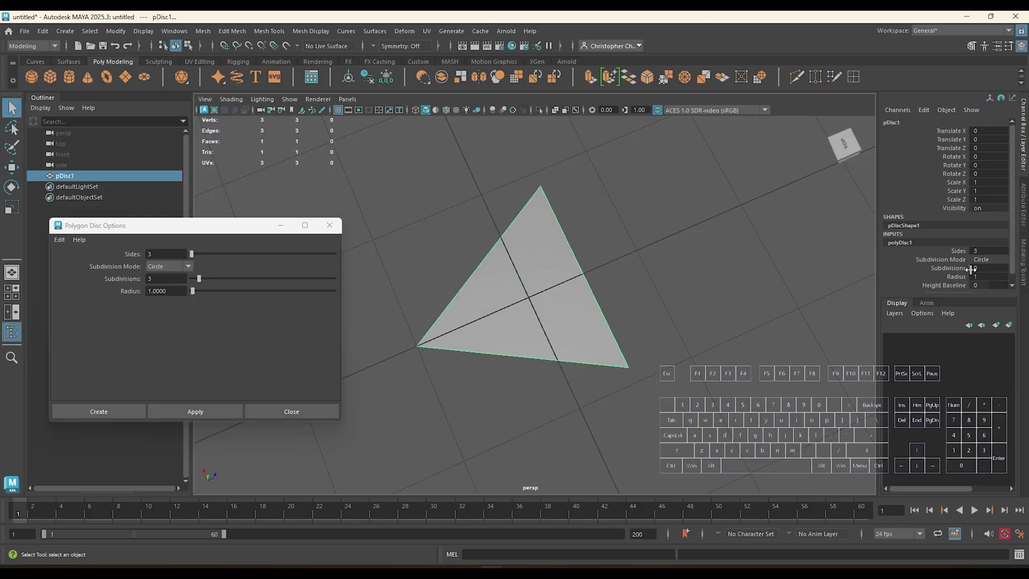
pyautogui.keyDown('alt'); pyautogui.moveTo(721, 354); pyautogui.dragTo(675, 342); pyautogui.keyUp('alt')
pyautogui.scroll(6, 678, 335)
pyautogui.scroll(-4, 679, 335)
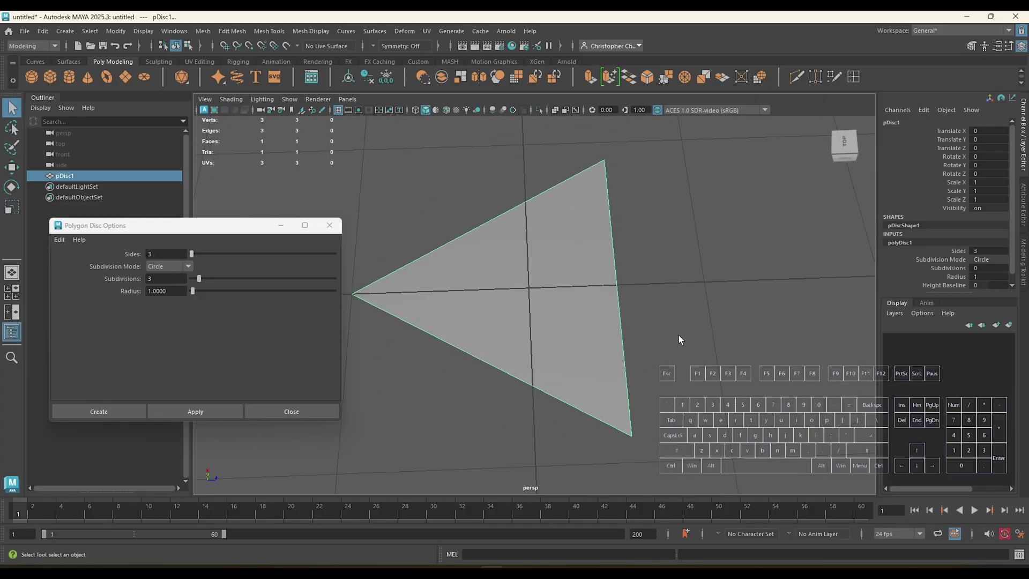
pyautogui.scroll(-3, 679, 335)
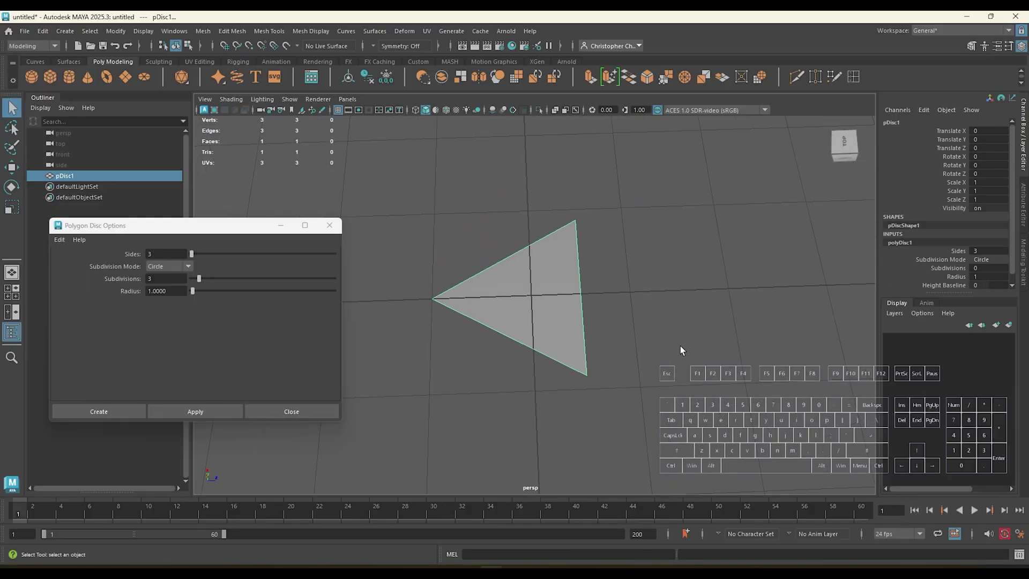
pyautogui.keyDown('alt'); pyautogui.moveTo(734, 368); pyautogui.dragTo(750, 366); pyautogui.keyUp('alt')
# - Try 7 sides on the disc without subdivisions, and undo the change
pyautogui.click(973, 248)
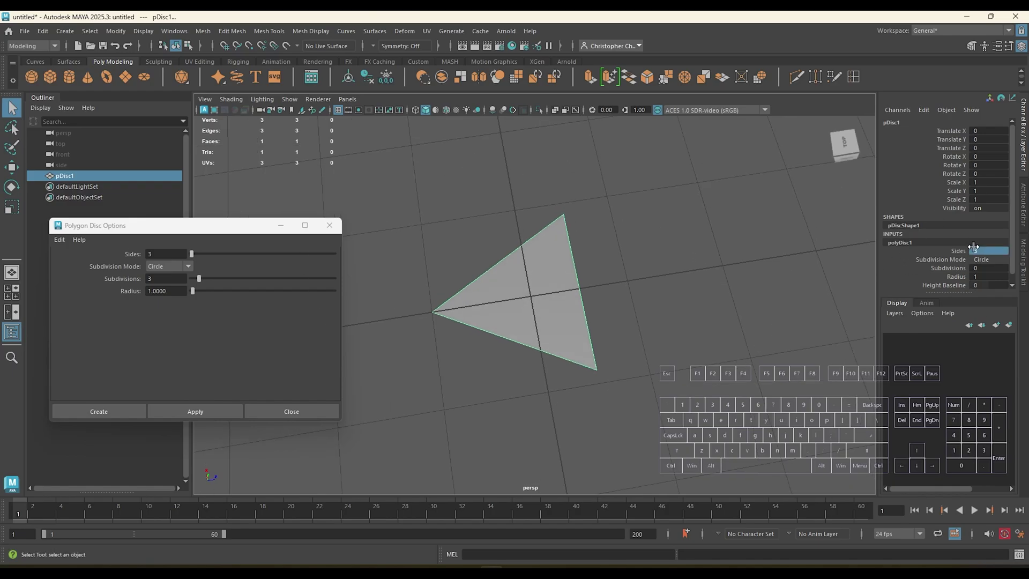
pyautogui.moveTo(973, 248)
pyautogui.mouseDown()
pyautogui.moveTo(1001, 248)
pyautogui.moveTo(972, 248)
pyautogui.moveTo(998, 251)
pyautogui.moveTo(972, 250)
pyautogui.moveTo(982, 251)
pyautogui.mouseUp()
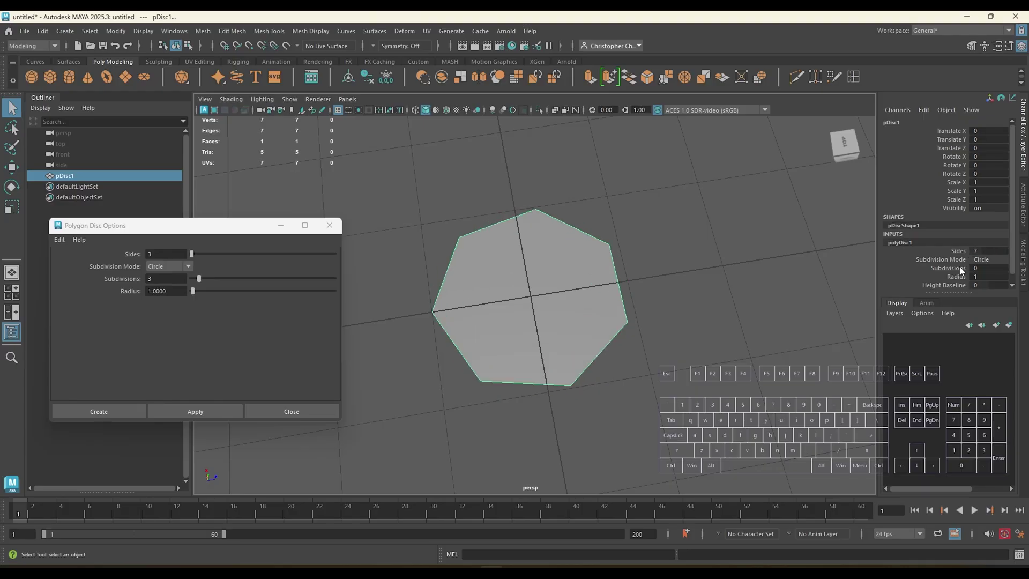
pyautogui.hotkey('ctrl', 'z')
# - Set the disc's subdivisions to 1 and inspect the topology from several angles
pyautogui.doubleClick(977, 266)
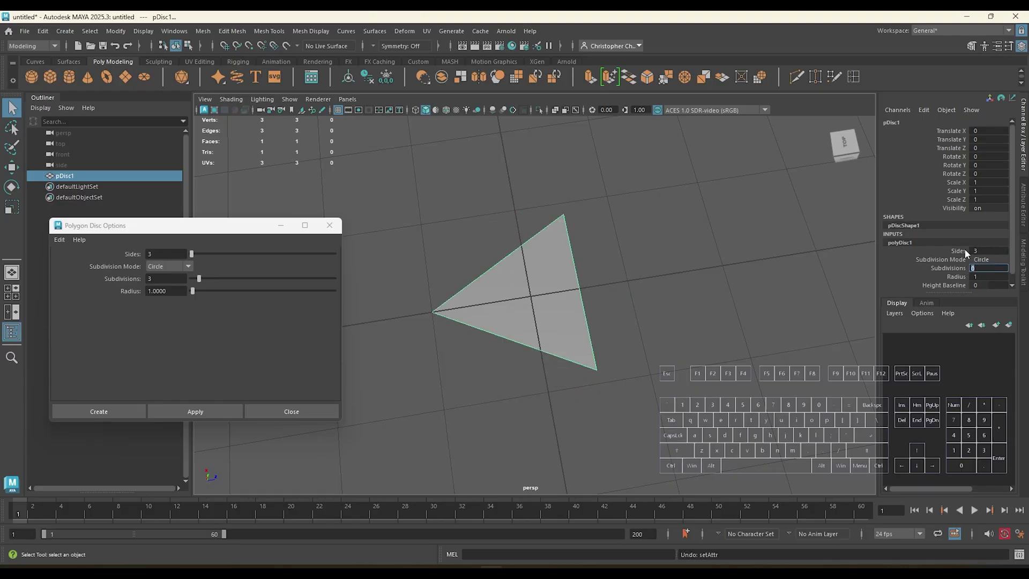
pyautogui.write('1')
pyautogui.press('Return')
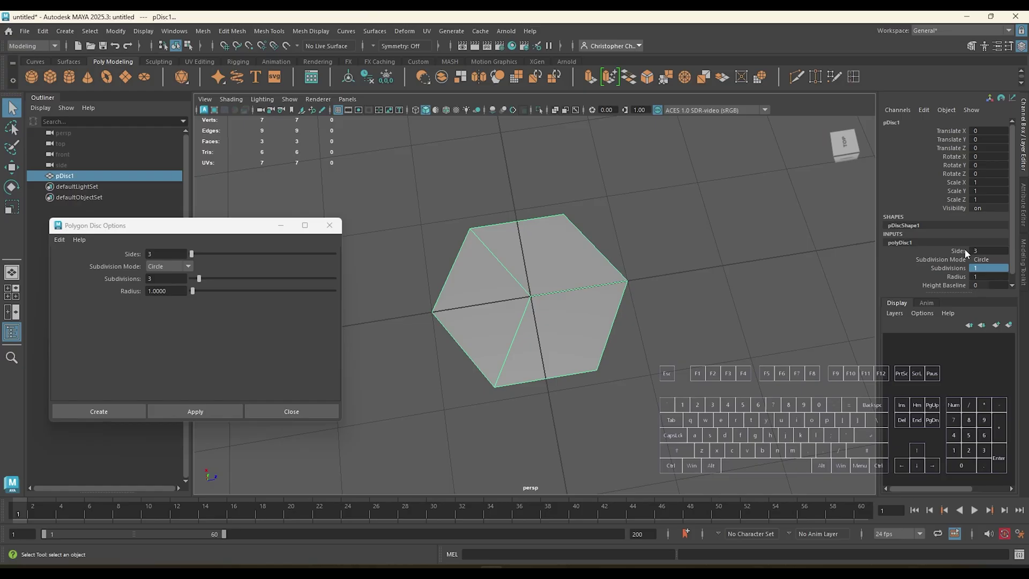
pyautogui.keyDown('alt'); pyautogui.moveTo(670, 341); pyautogui.dragTo(668, 358); pyautogui.keyUp('alt')
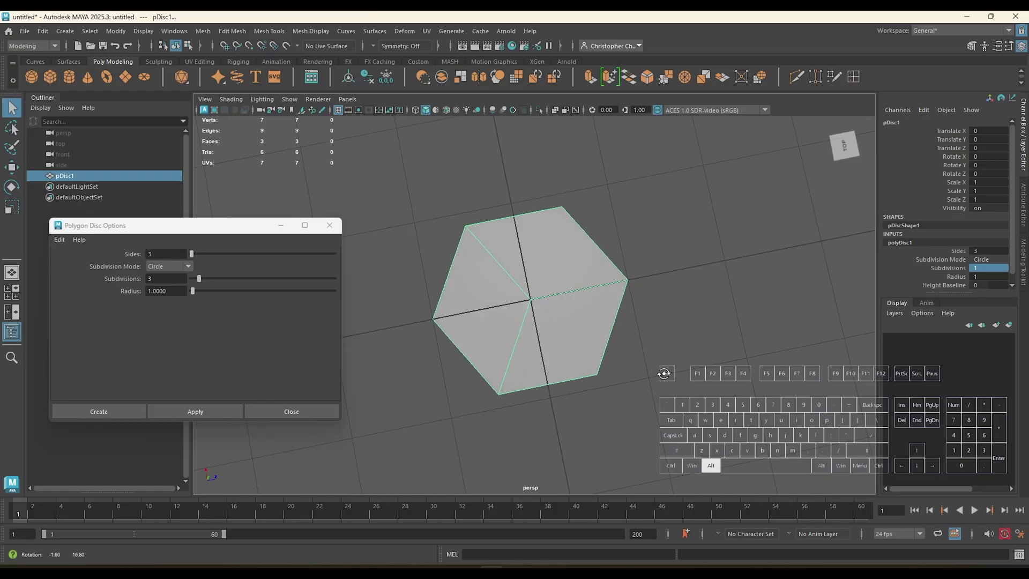
pyautogui.moveTo(667, 312)
pyautogui.keyDown('alt'); pyautogui.mouseDown()
pyautogui.moveTo(654, 340)
pyautogui.moveTo(673, 345)
pyautogui.moveTo(679, 324)
pyautogui.mouseUp(); pyautogui.keyUp('alt')
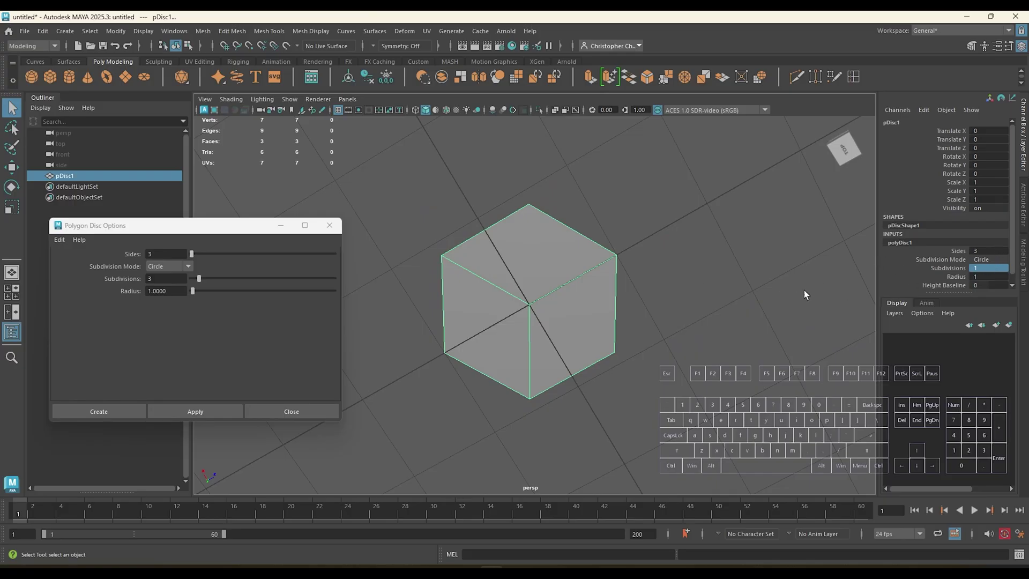
pyautogui.keyDown('alt'); pyautogui.moveTo(804, 290); pyautogui.dragTo(645, 284); pyautogui.keyUp('alt')
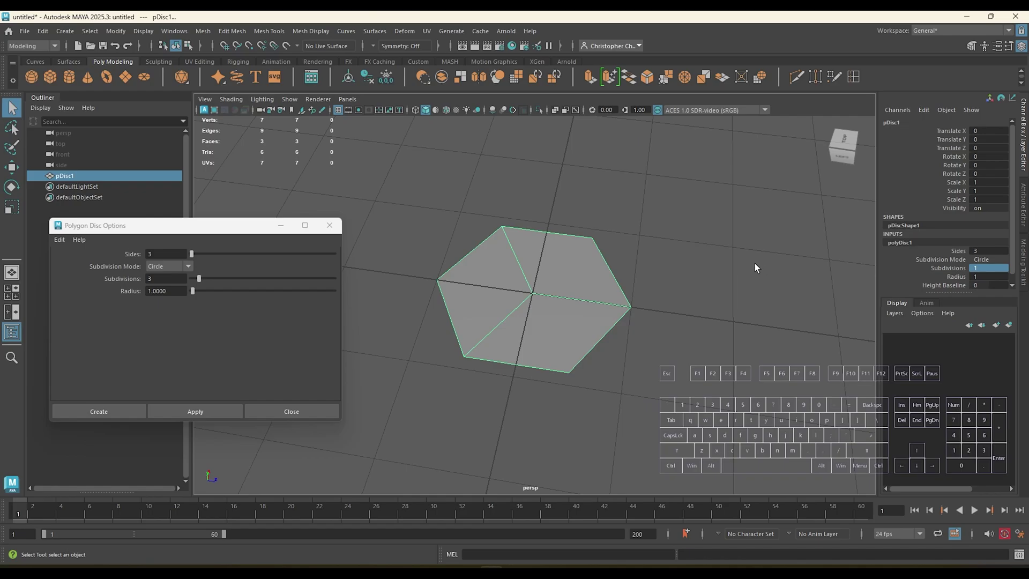
pyautogui.keyDown('alt'); pyautogui.moveTo(657, 287); pyautogui.dragTo(668, 317); pyautogui.keyUp('alt')
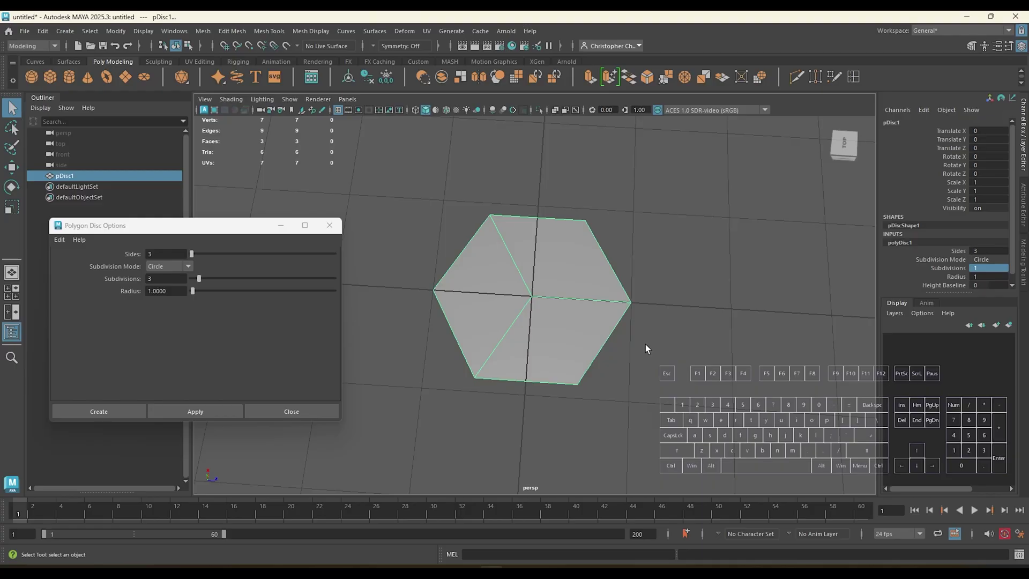
# - Change the disc's subdivision mode to Quads and inspect how its faces are divided
pyautogui.click(999, 260)
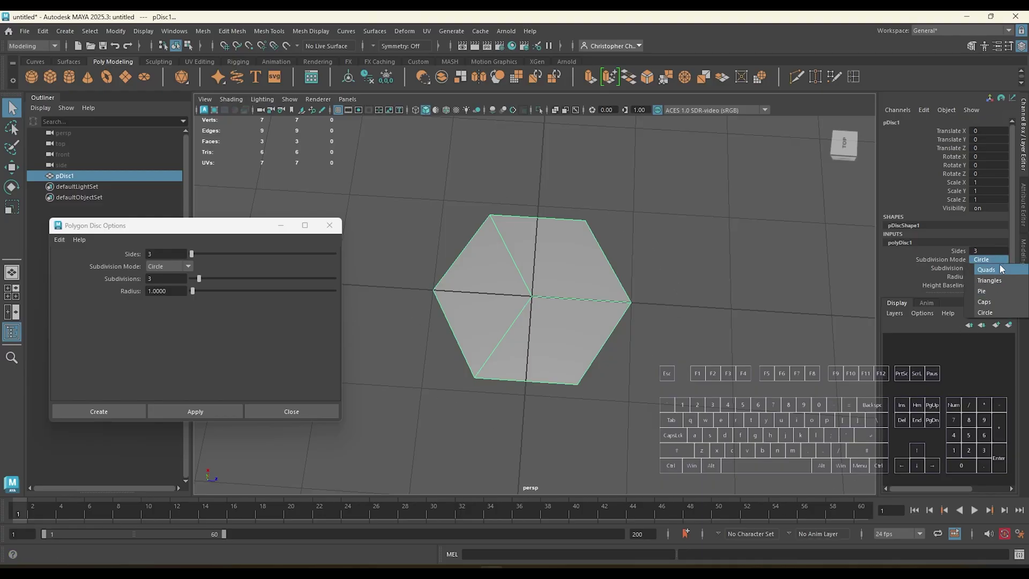
pyautogui.click(999, 269)
pyautogui.moveTo(636, 339)
pyautogui.keyDown('alt'); pyautogui.mouseDown()
pyautogui.moveTo(629, 356)
pyautogui.moveTo(654, 335)
pyautogui.mouseUp(); pyautogui.keyUp('alt')
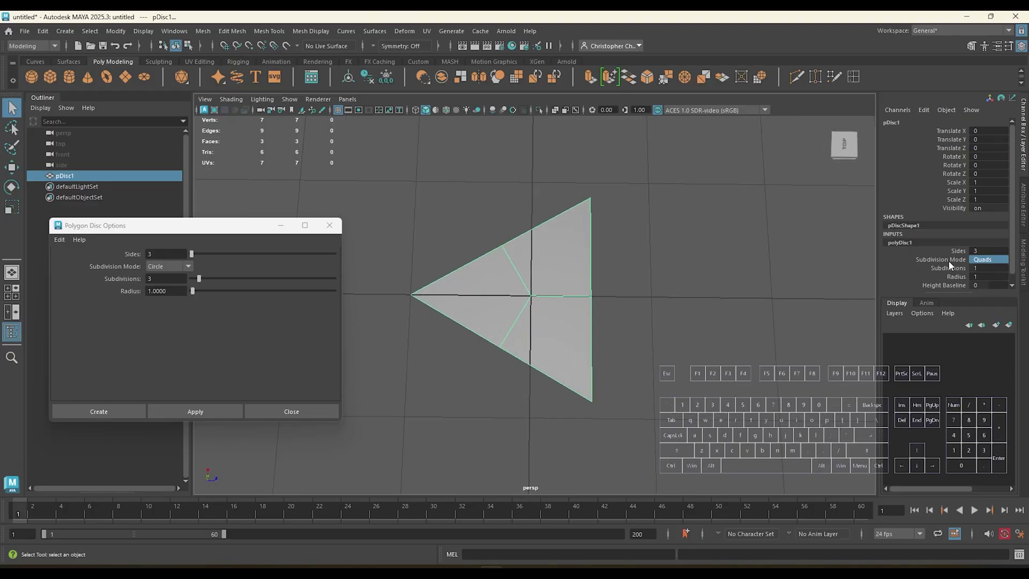
pyautogui.keyDown('alt'); pyautogui.moveTo(614, 337); pyautogui.dragTo(652, 316); pyautogui.keyUp('alt')
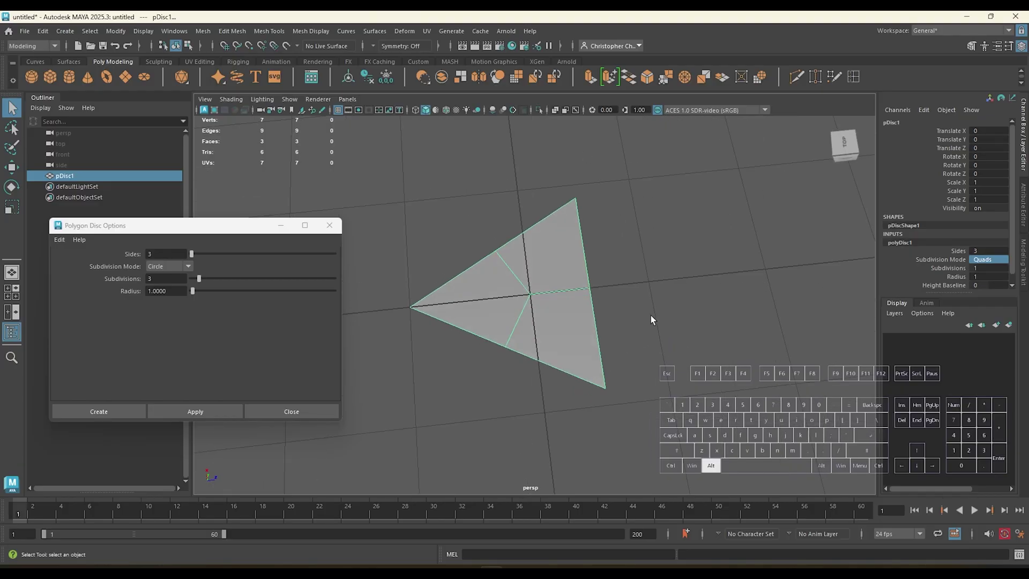
pyautogui.keyDown('alt'); pyautogui.moveTo(517, 331); pyautogui.dragTo(621, 314); pyautogui.keyUp('alt')
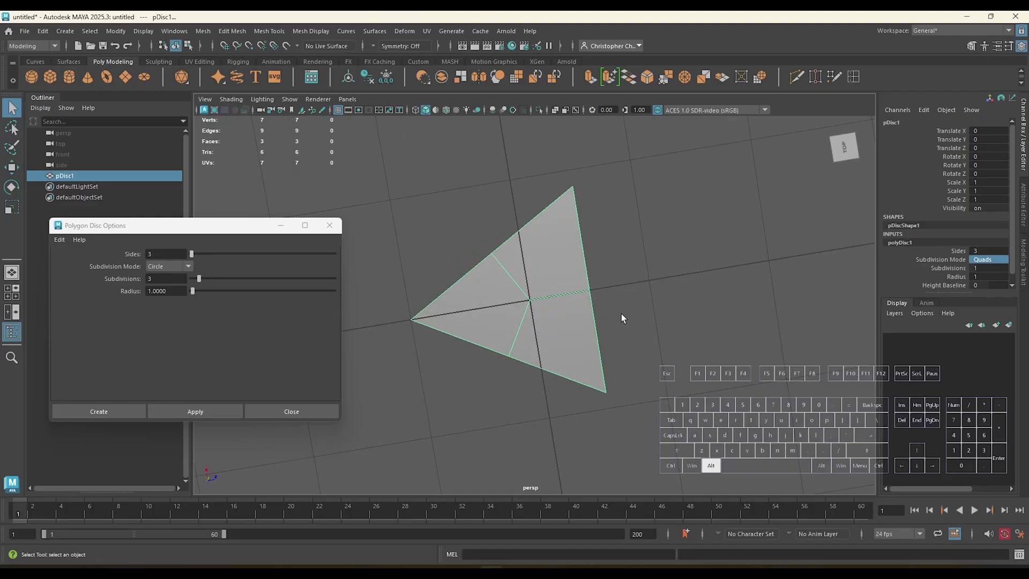
pyautogui.scroll(3, 610, 297)
pyautogui.scroll(-2, 607, 296)
pyautogui.scroll(-2, 608, 296)
pyautogui.keyDown('alt'); pyautogui.moveTo(631, 241); pyautogui.dragTo(498, 230); pyautogui.keyUp('alt')
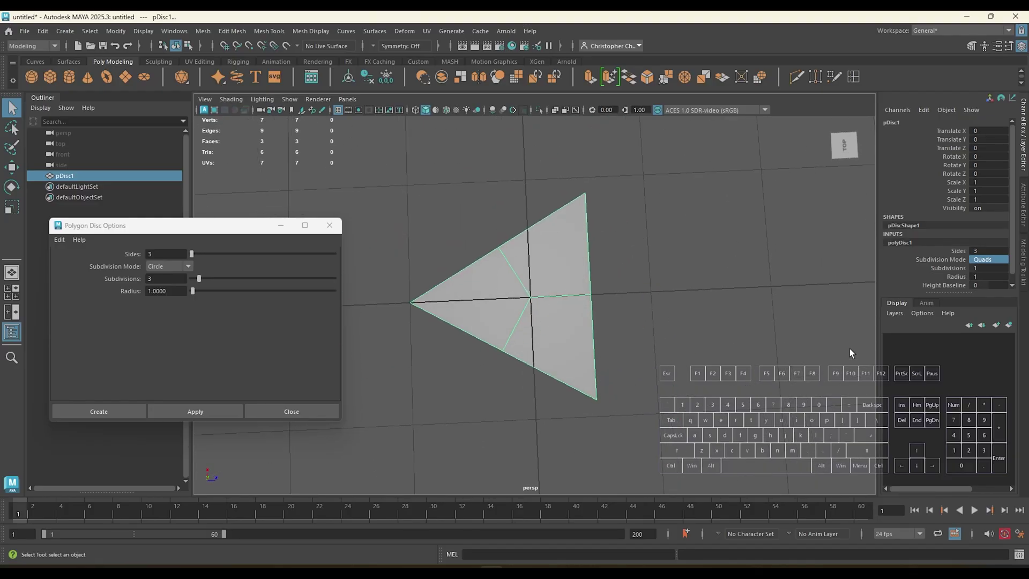
# - Change the disc's subdivision mode to Triangles and inspect the topology
pyautogui.click(987, 259)
pyautogui.click(990, 280)
pyautogui.keyDown('alt'); pyautogui.moveTo(616, 305); pyautogui.dragTo(659, 311); pyautogui.keyUp('alt')
pyautogui.scroll(3, 659, 311)
pyautogui.scroll(-2, 658, 314)
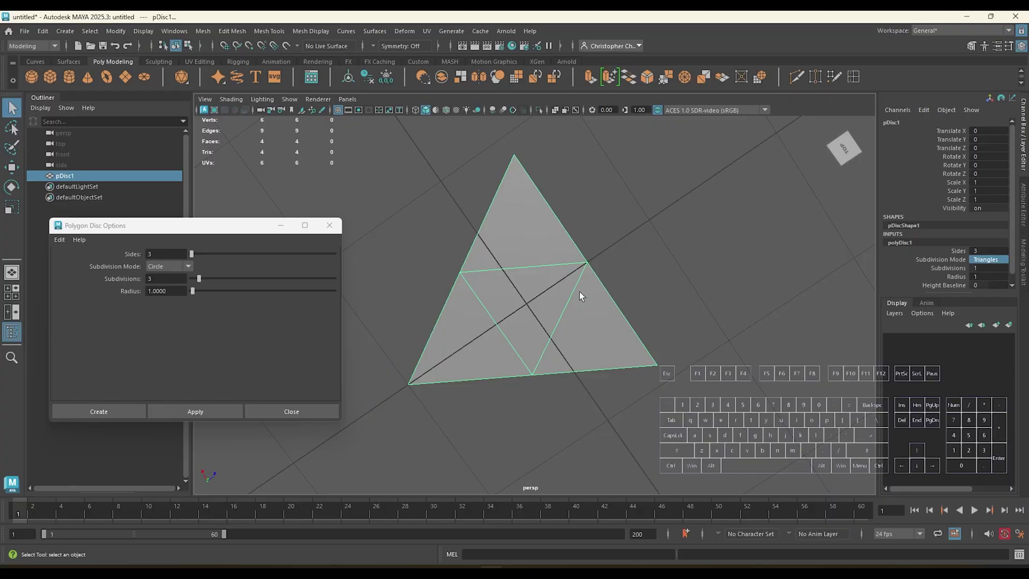
pyautogui.keyDown('alt'); pyautogui.moveTo(580, 292); pyautogui.dragTo(622, 280); pyautogui.keyUp('alt')
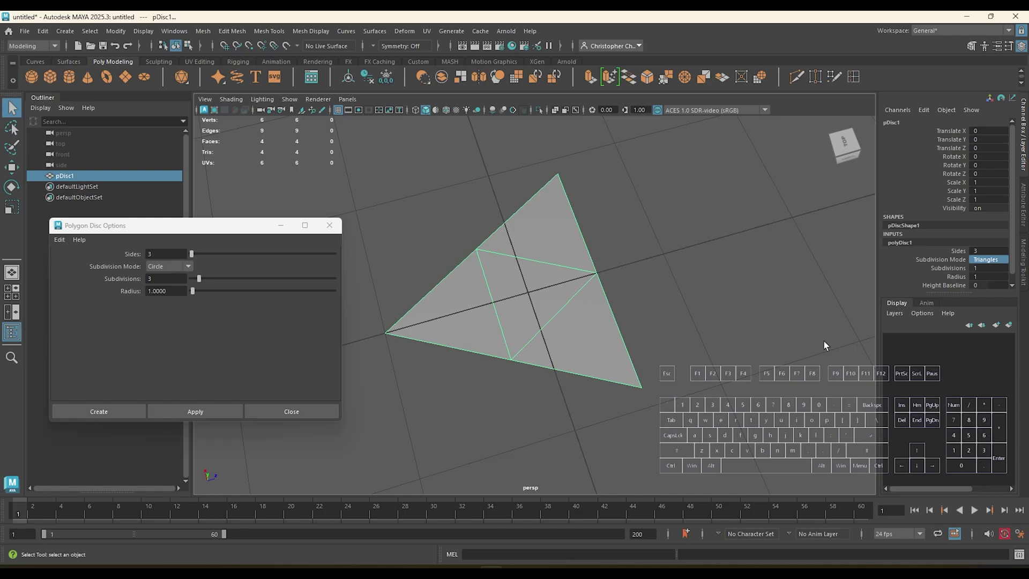
# - Change the disc's subdivision mode to Pie, and try 3 subdivisions before undoing the subdivision change
pyautogui.click(979, 260)
pyautogui.click(993, 291)
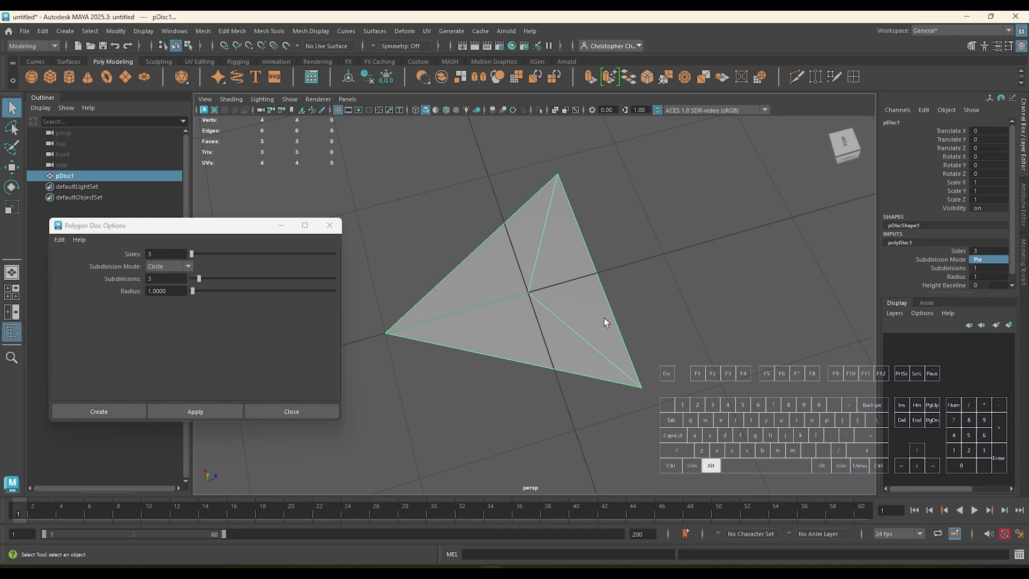
pyautogui.keyDown('alt'); pyautogui.moveTo(688, 333); pyautogui.dragTo(700, 351); pyautogui.keyUp('alt')
pyautogui.scroll(4, 699, 352)
pyautogui.scroll(-4, 698, 352)
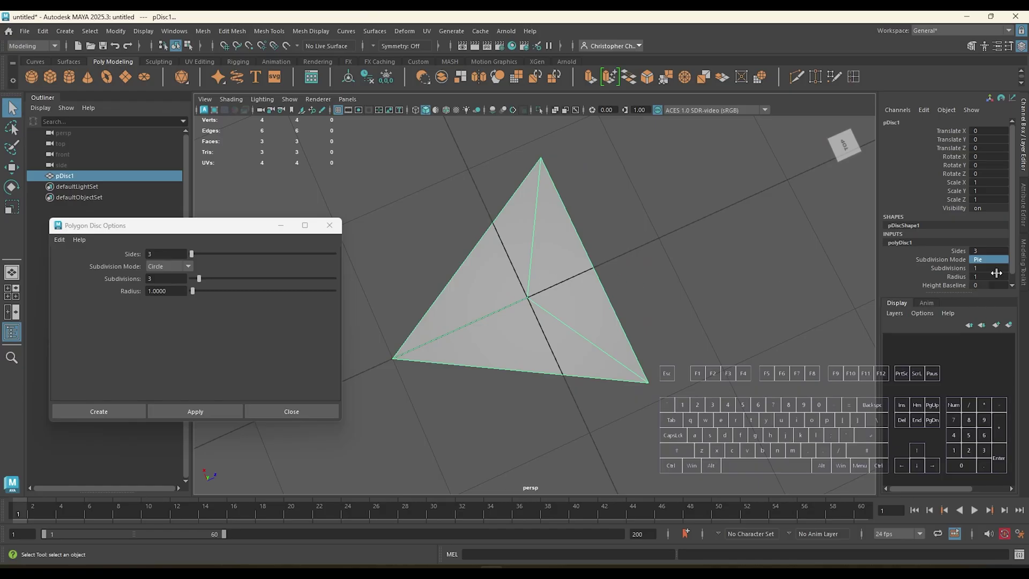
pyautogui.moveTo(995, 273); pyautogui.dragTo(984, 268)
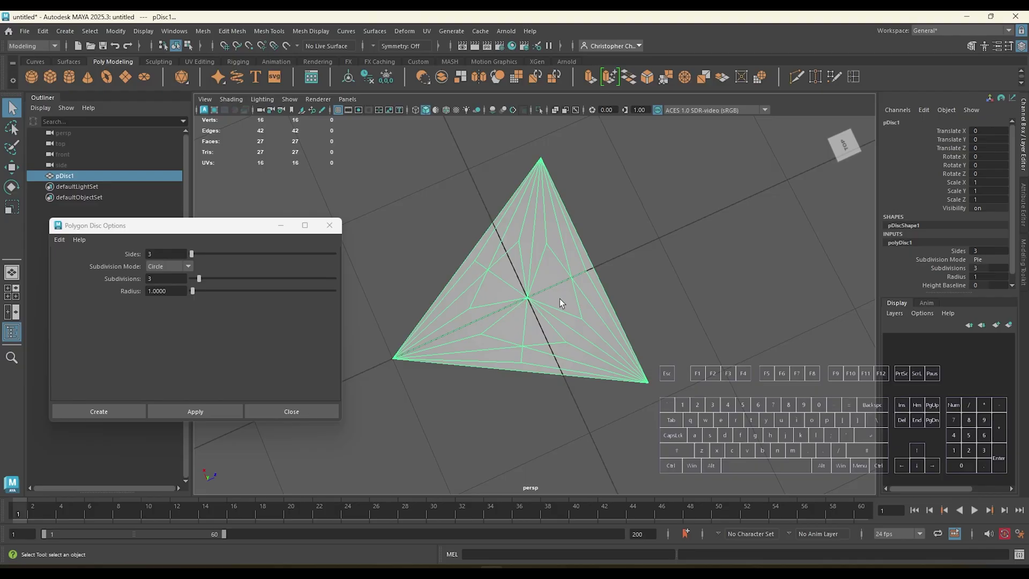
pyautogui.hotkey('ctrl', 'z')
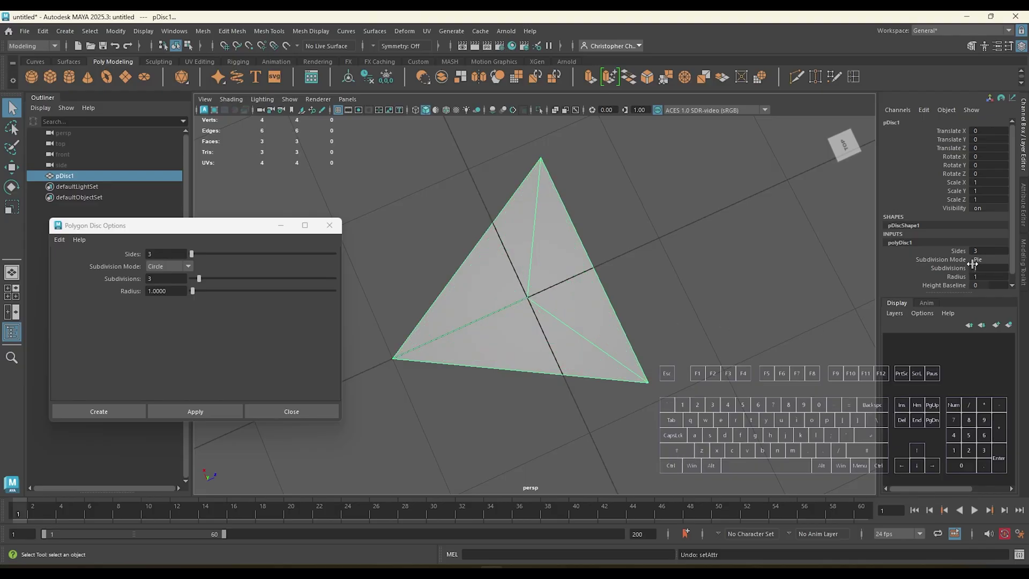
# - Set the disc's number of sides to 6, and try 2 subdivisions before undoing the subdivision change
pyautogui.moveTo(985, 253)
pyautogui.mouseDown()
pyautogui.moveTo(994, 253)
pyautogui.moveTo(986, 267)
pyautogui.mouseUp()
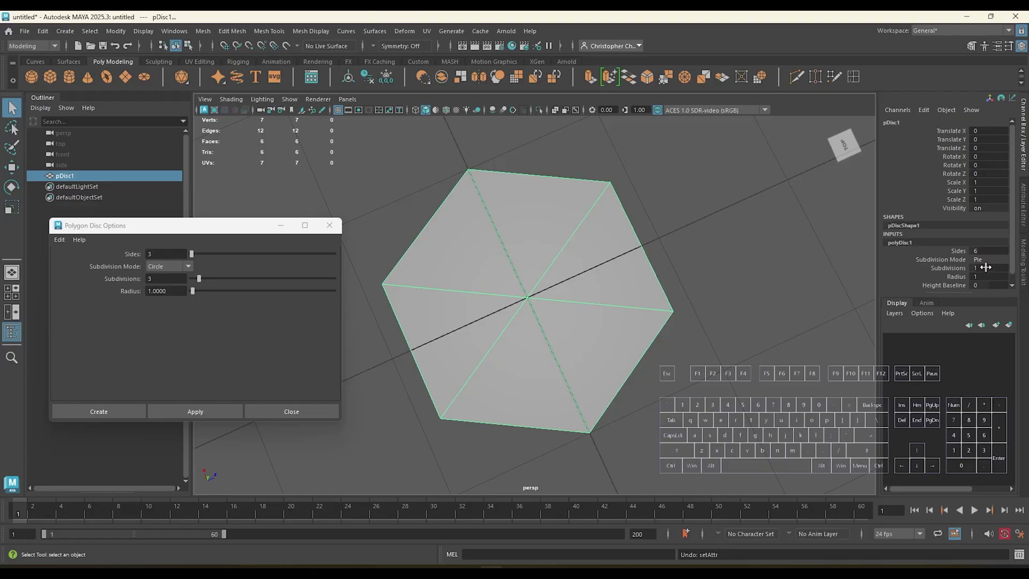
pyautogui.click(978, 267)
pyautogui.click(994, 269)
pyautogui.click(956, 276)
pyautogui.moveTo(978, 268); pyautogui.dragTo(988, 268)
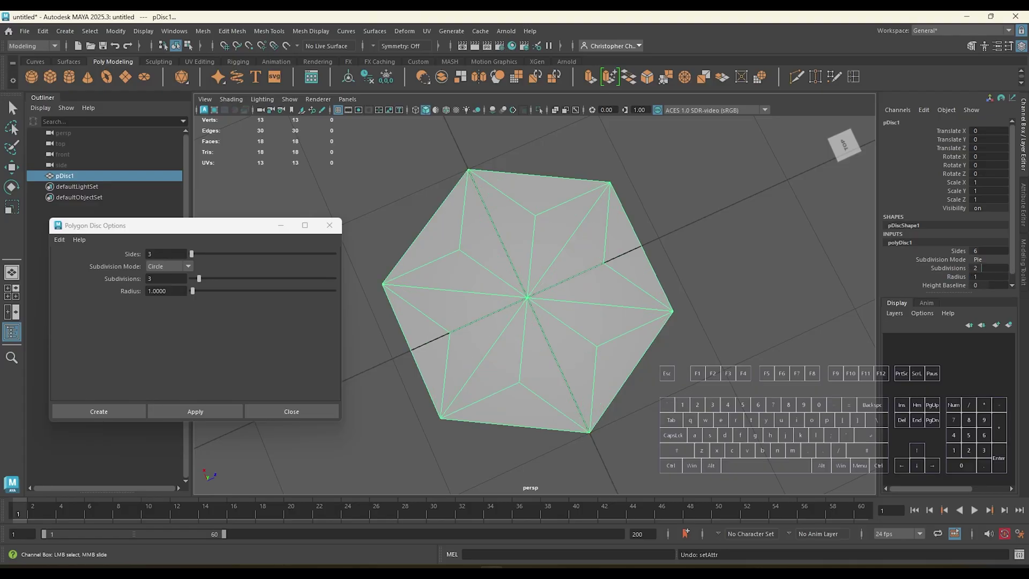
pyautogui.moveTo(616, 294); pyautogui.dragTo(552, 321, button='middle')
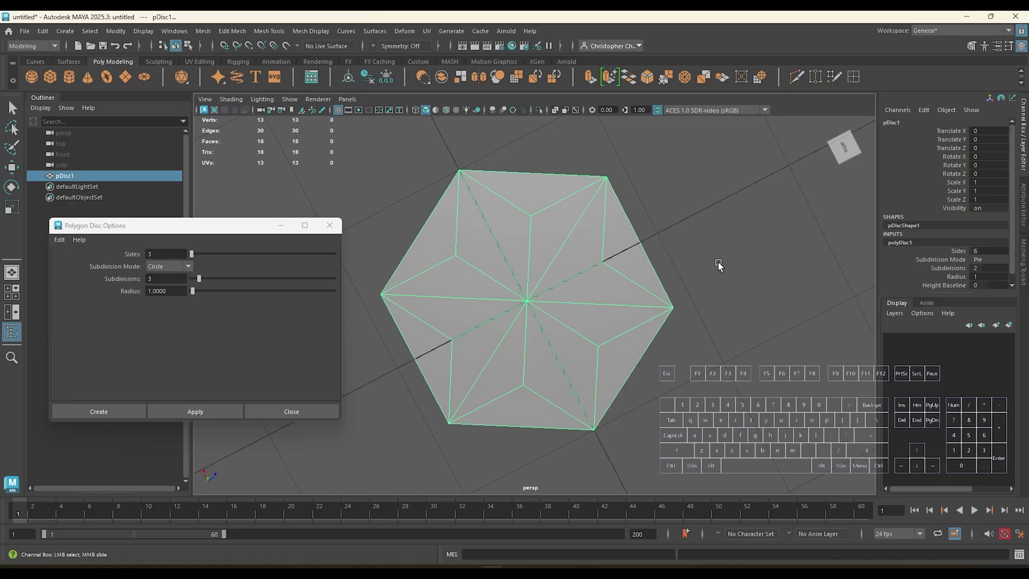
pyautogui.hotkey('ctrl', 'z')
pyautogui.keyDown('alt'); pyautogui.moveTo(717, 321); pyautogui.dragTo(603, 197); pyautogui.keyUp('alt')
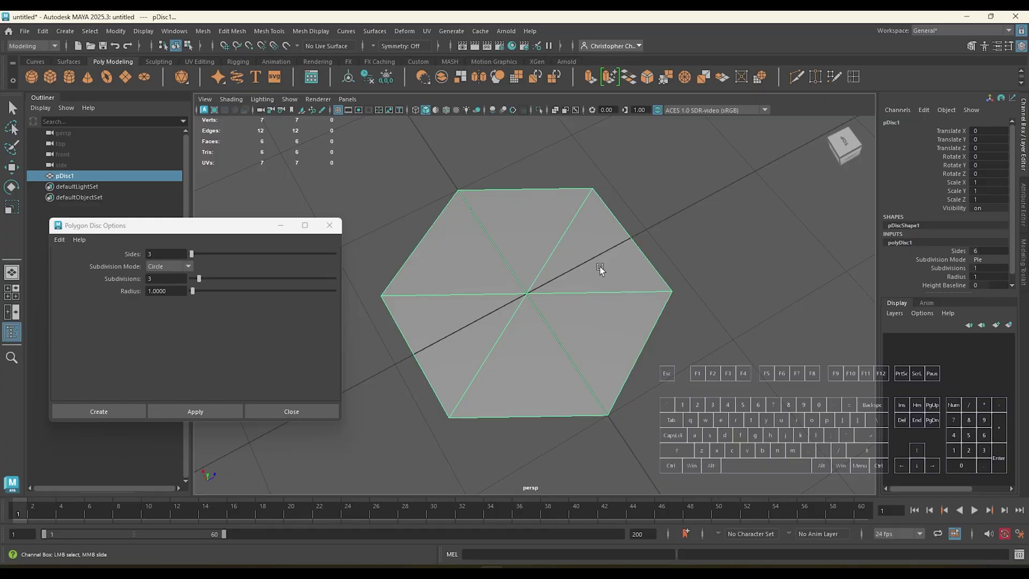
# - Change the disc's subdivision mode to Caps and inspect the topology around its center
pyautogui.click(983, 260)
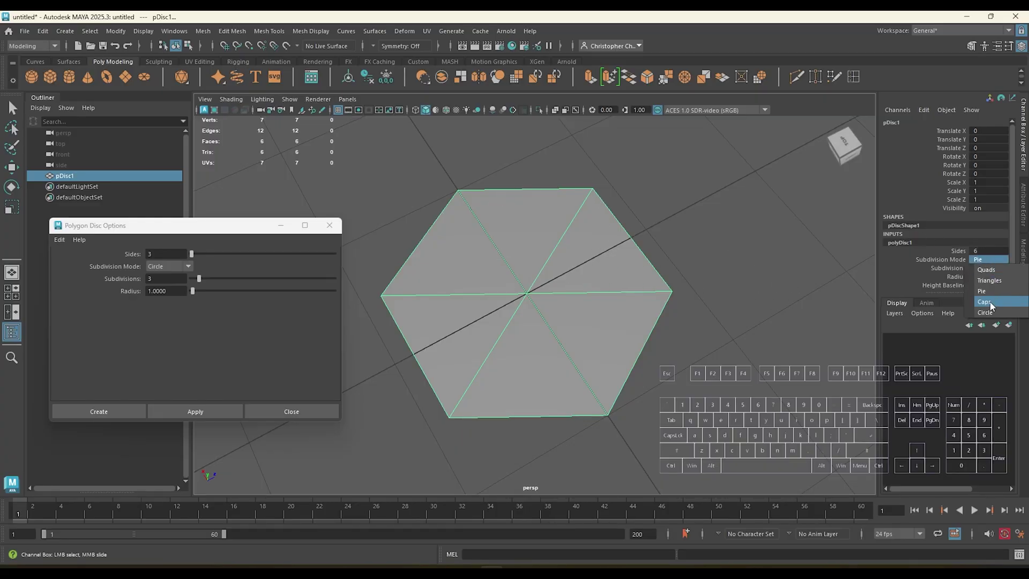
pyautogui.click(993, 305)
pyautogui.keyDown('alt'); pyautogui.moveTo(646, 304); pyautogui.dragTo(765, 310); pyautogui.keyUp('alt')
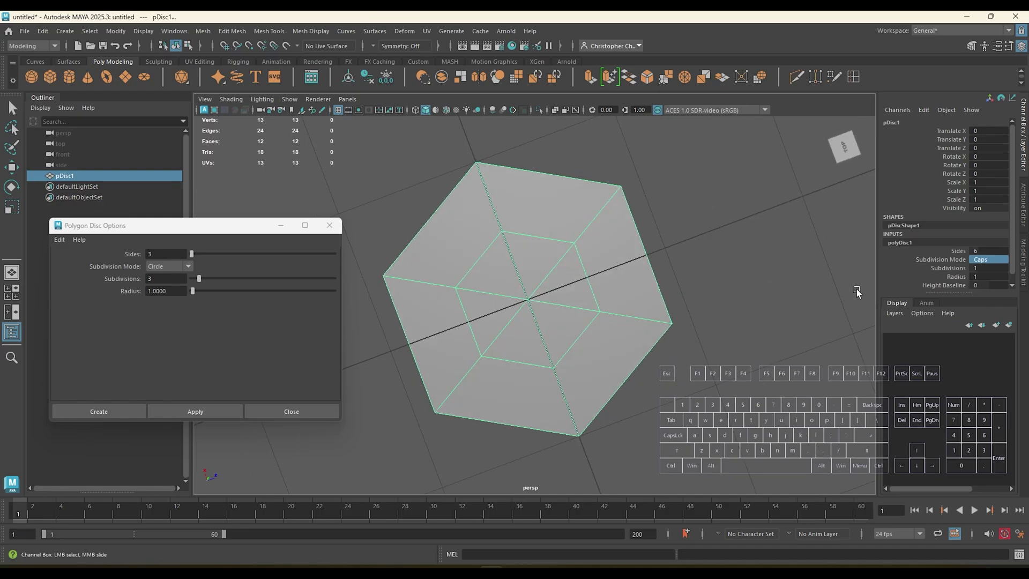
pyautogui.keyDown('alt'); pyautogui.moveTo(641, 284); pyautogui.dragTo(652, 233); pyautogui.keyUp('alt')
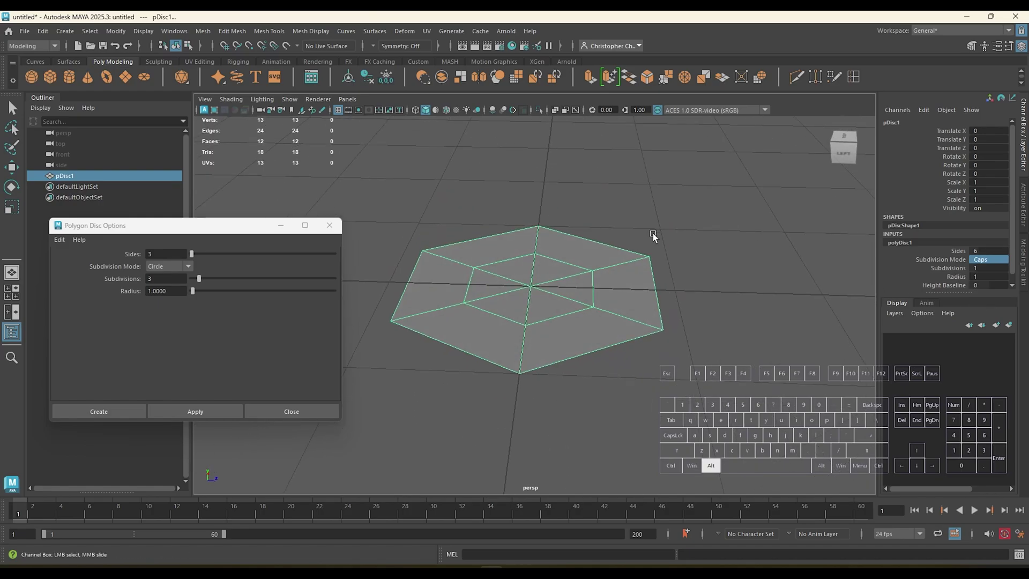
pyautogui.scroll(5, 650, 255)
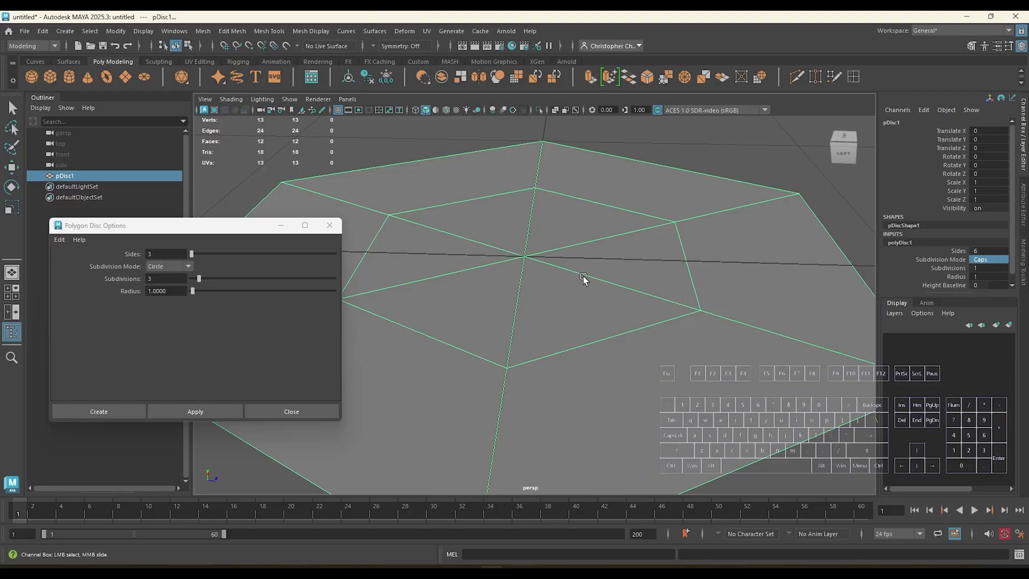
pyautogui.scroll(-3, 590, 290)
pyautogui.scroll(4, 591, 293)
pyautogui.scroll(-4, 590, 294)
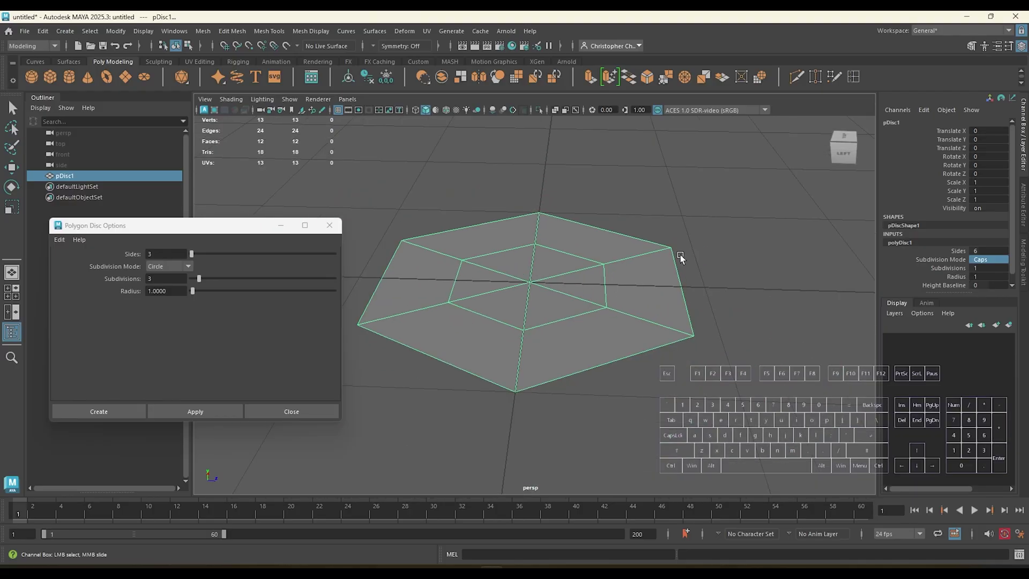
# - Switch to edge selection and select all six outer border edges of the disc
pyautogui.moveTo(671, 159); pyautogui.dragTo(670, 130, button='right')
pyautogui.click(568, 217)
pyautogui.keyDown('shift'); pyautogui.click(480, 220); pyautogui.keyUp('shift')
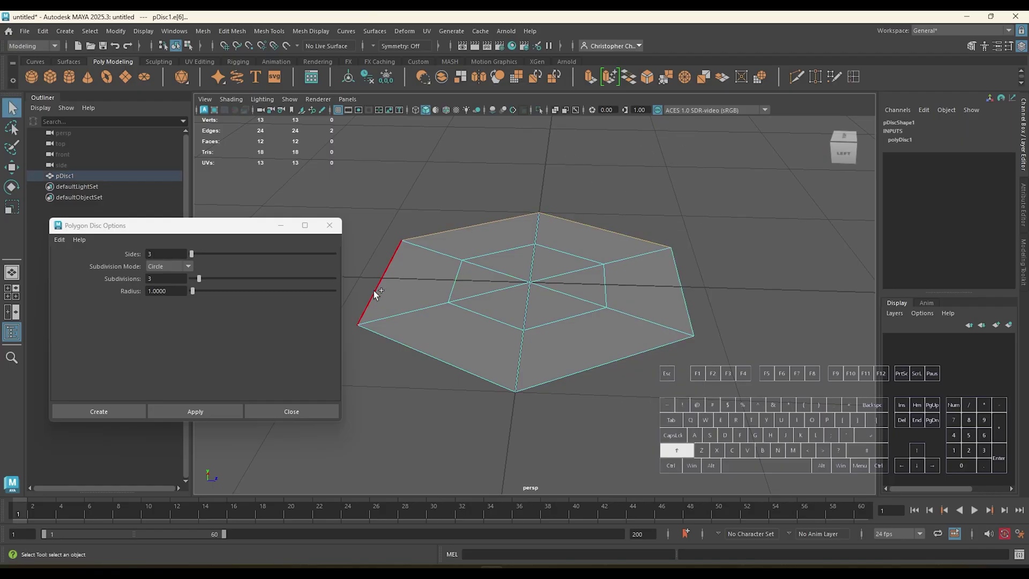
pyautogui.keyDown('shift'); pyautogui.click(374, 290); pyautogui.keyUp('shift')
pyautogui.keyDown('shift'); pyautogui.click(464, 369); pyautogui.keyUp('shift')
pyautogui.keyDown('shift'); pyautogui.click(596, 369); pyautogui.keyUp('shift')
pyautogui.keyDown('shift'); pyautogui.click(681, 296); pyautogui.keyUp('shift')
# - Preview the disc smoothed, raise its selected outer edges about 0.371 in Y to form a bowl, and return to the unsmoothed display
pyautogui.press('w')
pyautogui.press('2')
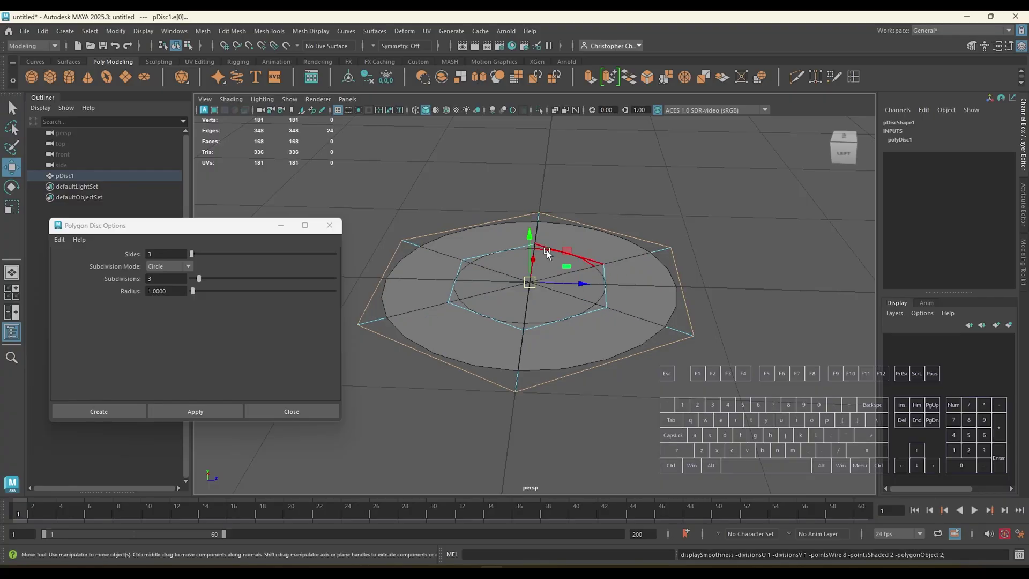
pyautogui.moveTo(528, 231); pyautogui.dragTo(530, 171)
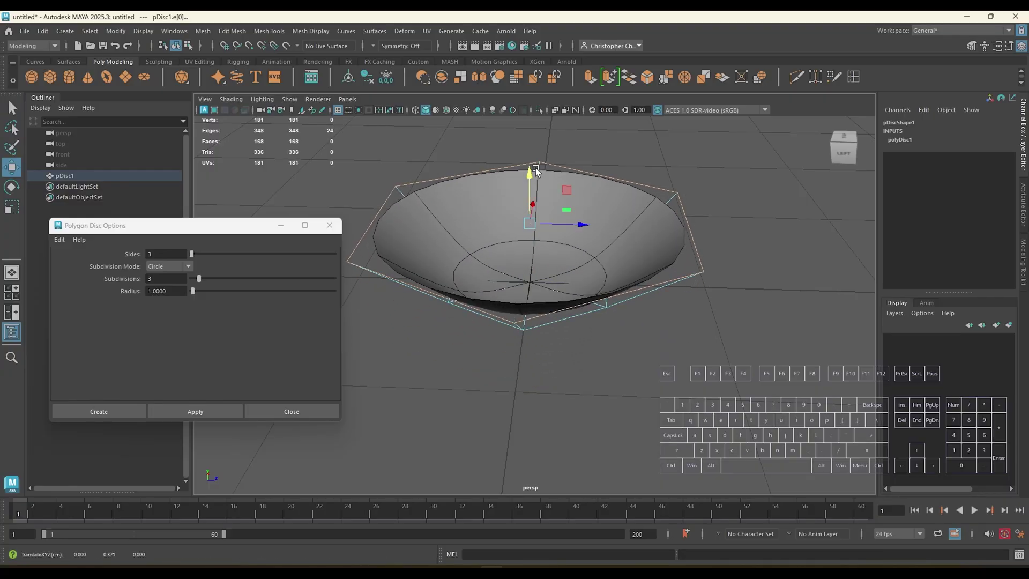
pyautogui.press('1')
# - Try 4 subdivisions on the raised Caps disc, then undo the subdivision change
pyautogui.click(912, 138)
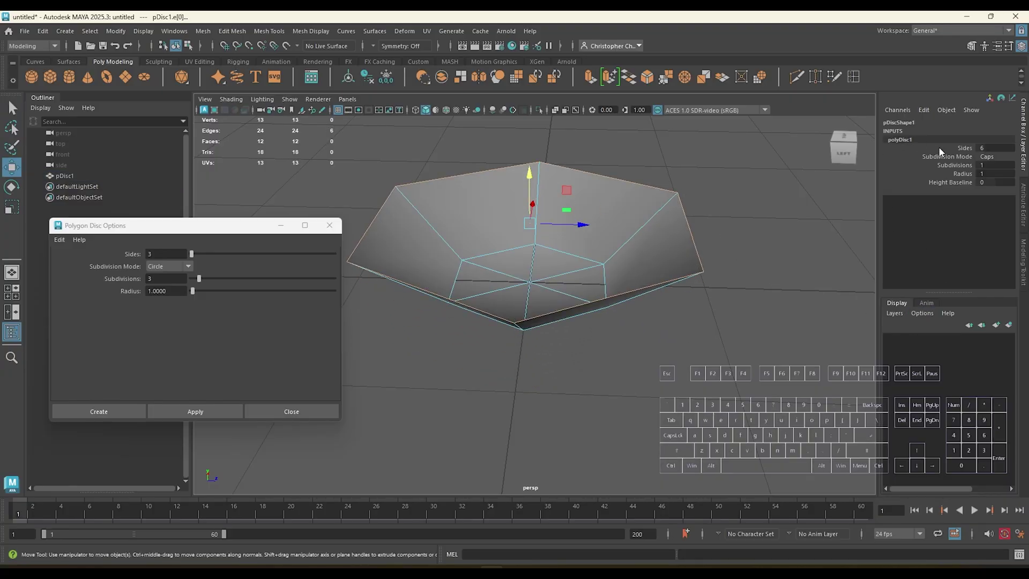
pyautogui.moveTo(992, 167); pyautogui.dragTo(1007, 165)
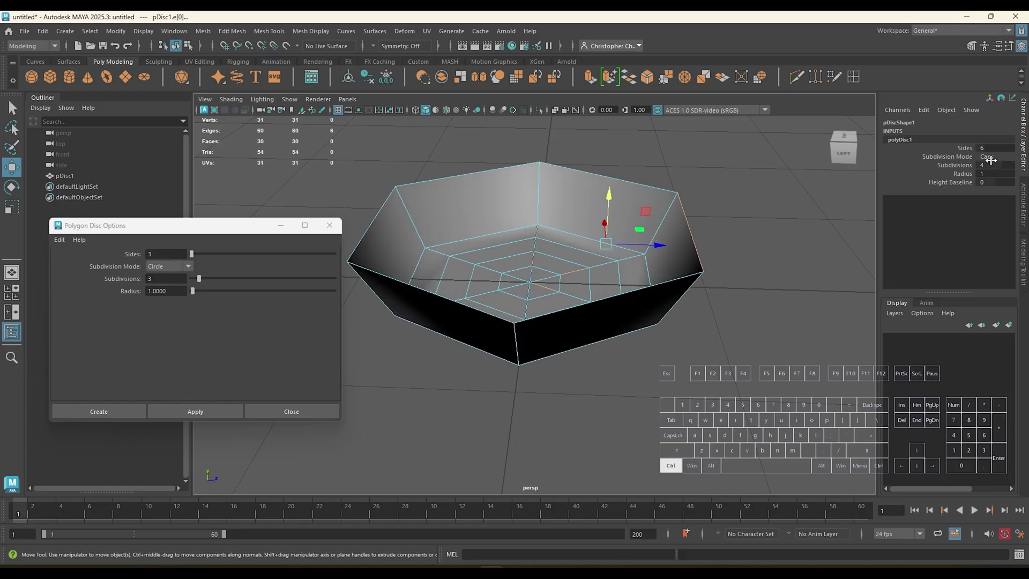
pyautogui.hotkey('ctrl', 'z')
# - Try the Pie subdivision mode with 4 subdivisions on the raised disc and inspect the resulting topology
pyautogui.click(987, 157)
pyautogui.click(981, 187)
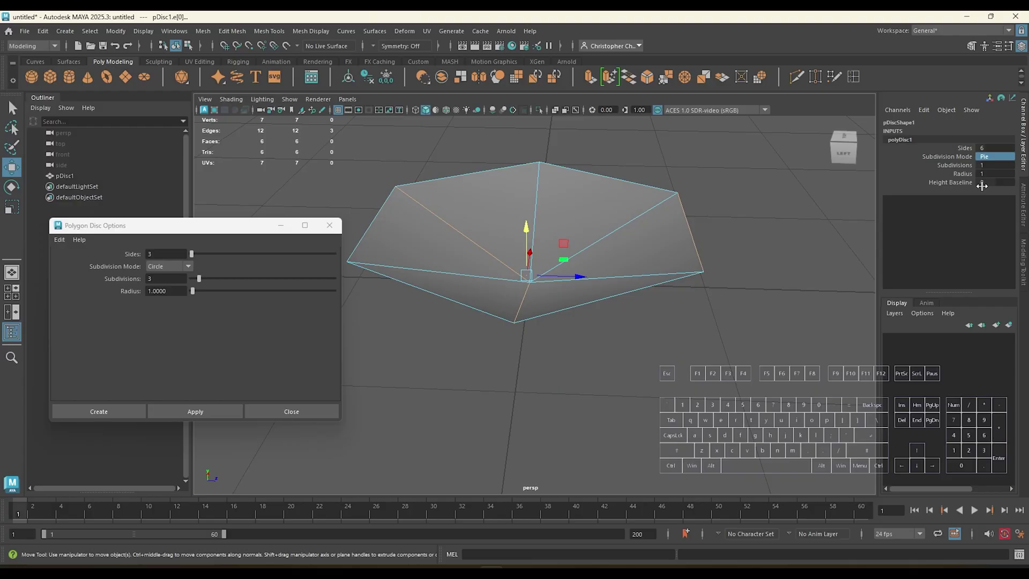
pyautogui.moveTo(984, 166); pyautogui.dragTo(990, 165)
pyautogui.keyDown('alt'); pyautogui.moveTo(686, 279); pyautogui.dragTo(662, 317); pyautogui.keyUp('alt')
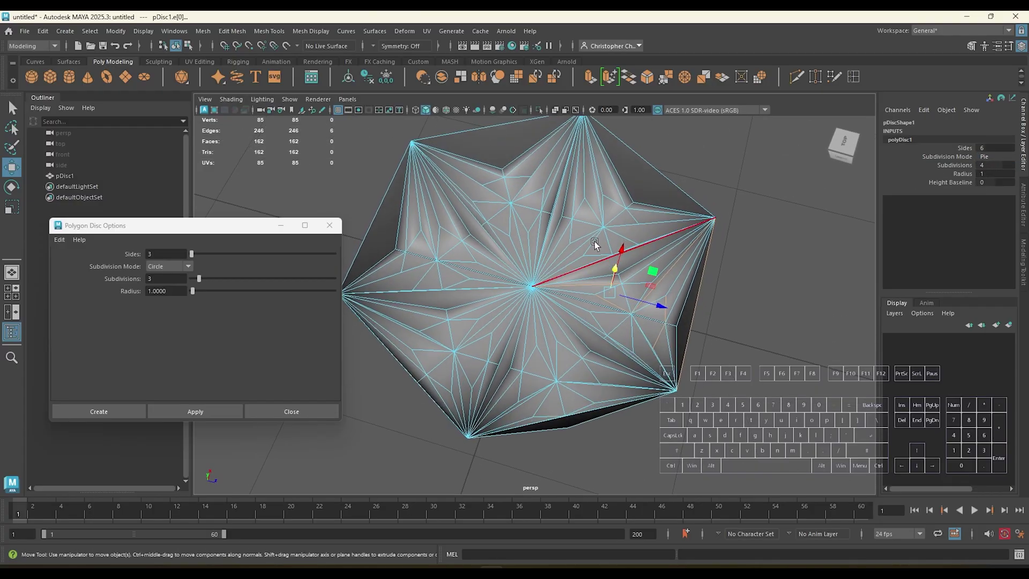
pyautogui.keyDown('alt'); pyautogui.moveTo(616, 341); pyautogui.dragTo(618, 310); pyautogui.keyUp('alt')
# - Undo the Pie mode, subdivision and edge-raising changes to restore the flat Caps disc
pyautogui.hotkey('ctrl', 'z')
pyautogui.hotkey('ctrl', 'z')
pyautogui.hotkey('ctrl', 'z')
pyautogui.hotkey('ctrl', 'z')
pyautogui.hotkey('ctrl', 'z')
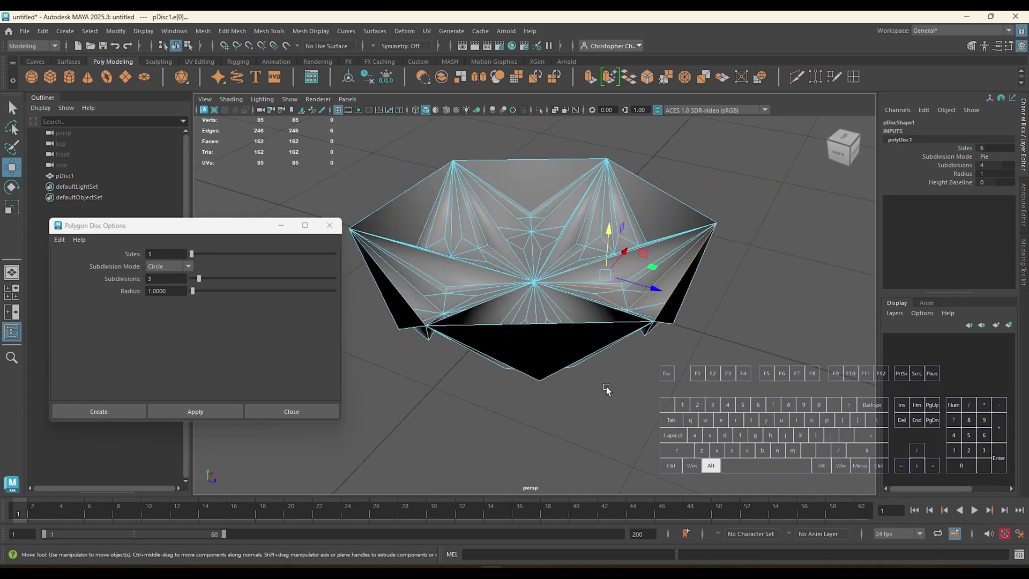
pyautogui.hotkey('ctrl', 'z')
pyautogui.hotkey('ctrl', 'z')
pyautogui.hotkey('ctrl', 'z')
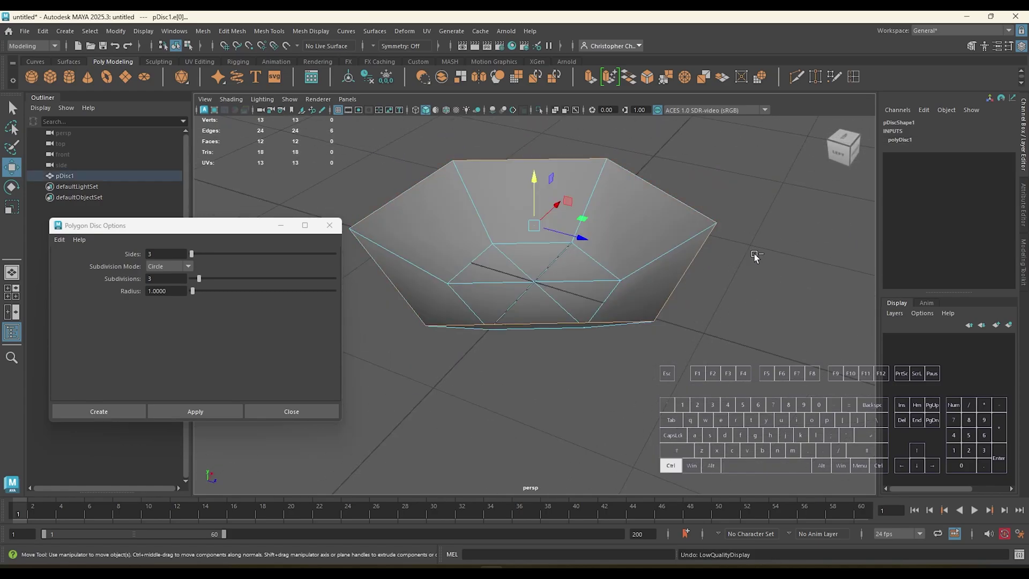
# - Show the polyDisc1 inputs, change the subdivision mode to Circle and inspect the disc's rounded outline
pyautogui.click(912, 142)
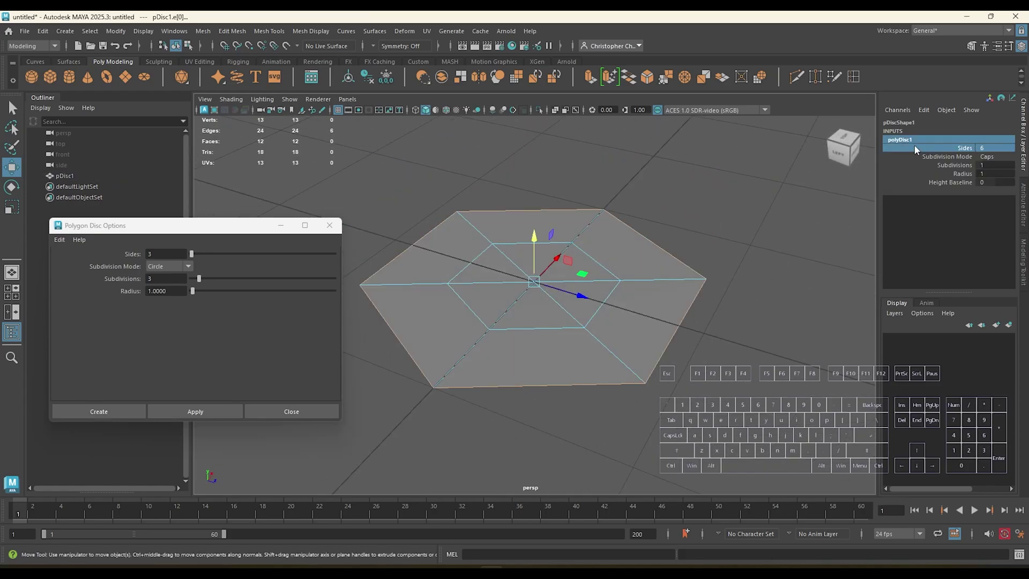
pyautogui.click(987, 157)
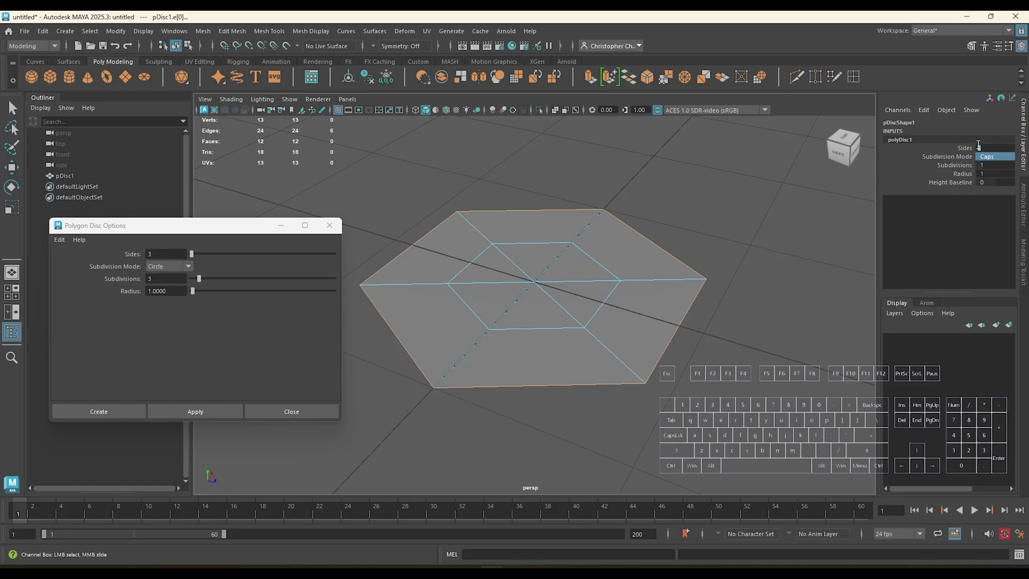
pyautogui.click(989, 156)
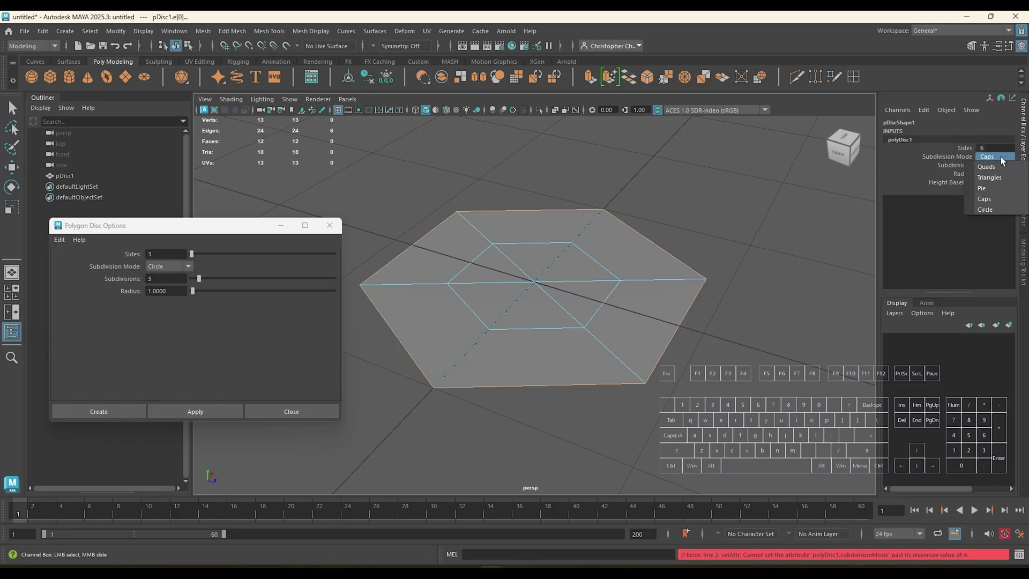
pyautogui.click(979, 210)
pyautogui.keyDown('alt'); pyautogui.moveTo(645, 323); pyautogui.dragTo(739, 367); pyautogui.keyUp('alt')
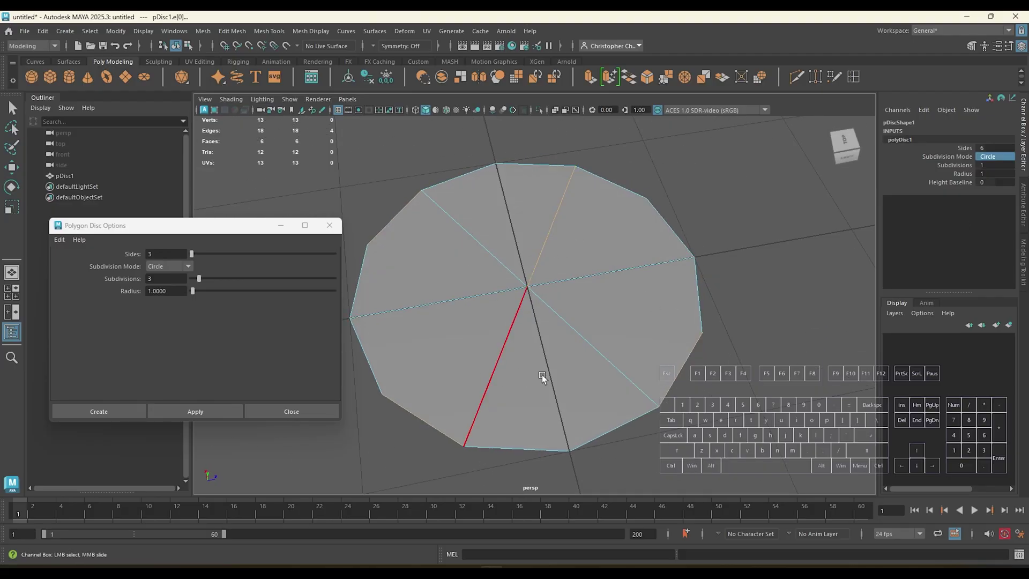
pyautogui.scroll(-5, 632, 336)
pyautogui.keyDown('alt'); pyautogui.moveTo(633, 336); pyautogui.dragTo(642, 322, button='right'); pyautogui.keyUp('alt')
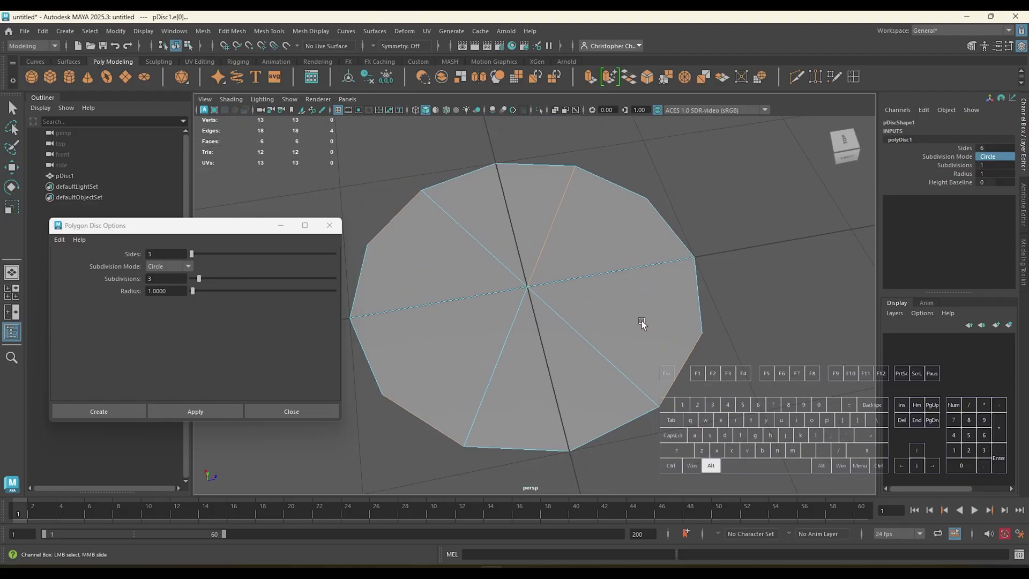
pyautogui.keyDown('alt'); pyautogui.moveTo(752, 273); pyautogui.dragTo(733, 322); pyautogui.keyUp('alt')
pyautogui.keyDown('alt'); pyautogui.moveTo(750, 298); pyautogui.dragTo(777, 289, button='right'); pyautogui.keyUp('alt')
# - Set the disc's subdivisions to 2 and select one inner edge near the rim to inspect the Circle topology
pyautogui.doubleClick(990, 164)
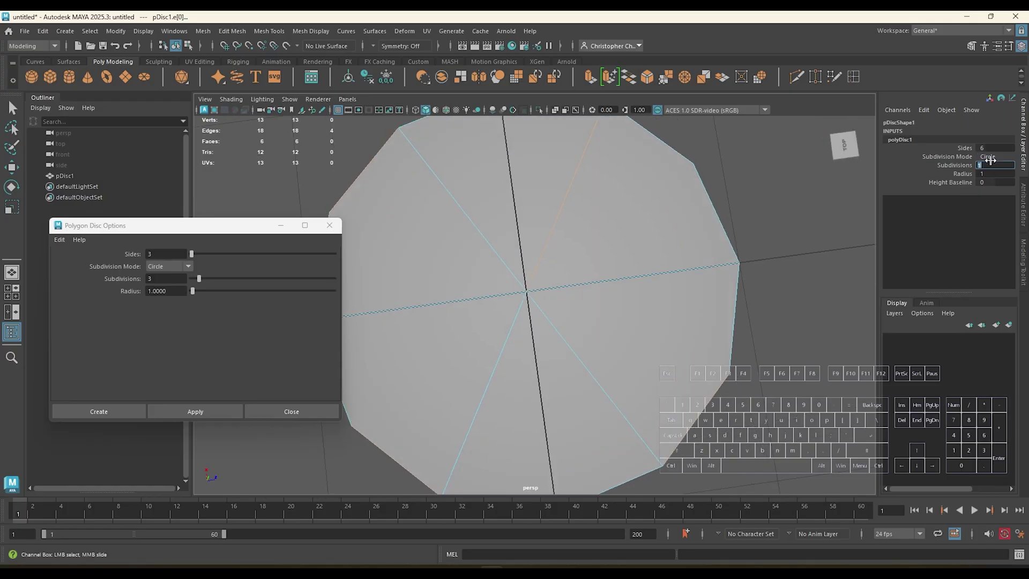
pyautogui.write('2')
pyautogui.click(767, 316)
pyautogui.keyDown('alt'); pyautogui.moveTo(765, 358); pyautogui.dragTo(769, 323); pyautogui.keyUp('alt')
pyautogui.scroll(-3, 769, 322)
pyautogui.click(589, 356)
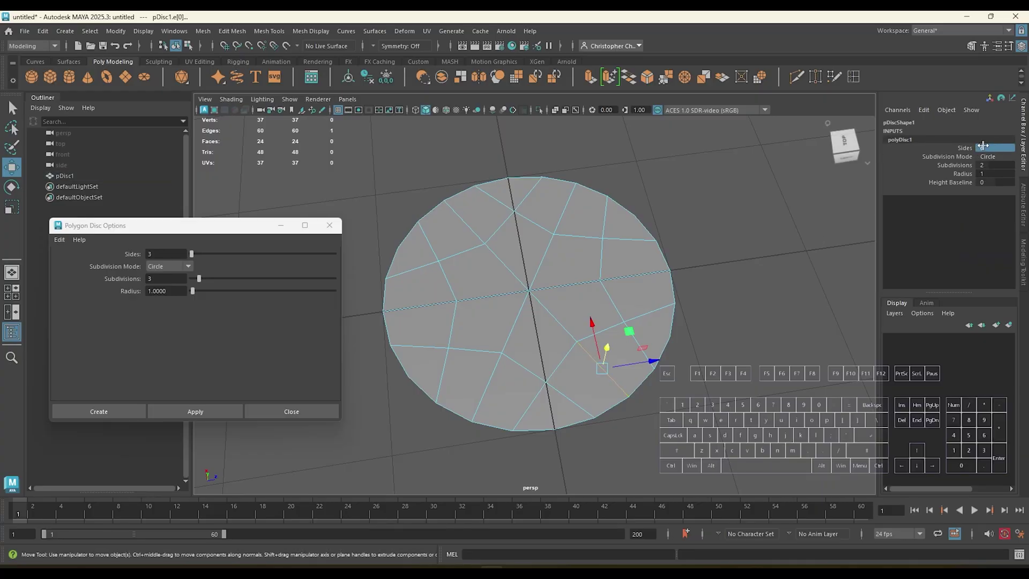
# - Change the disc's subdivision mode from Circle to Caps and inspect the topology
pyautogui.doubleClick(992, 148)
pyautogui.click(949, 156)
pyautogui.click(991, 157)
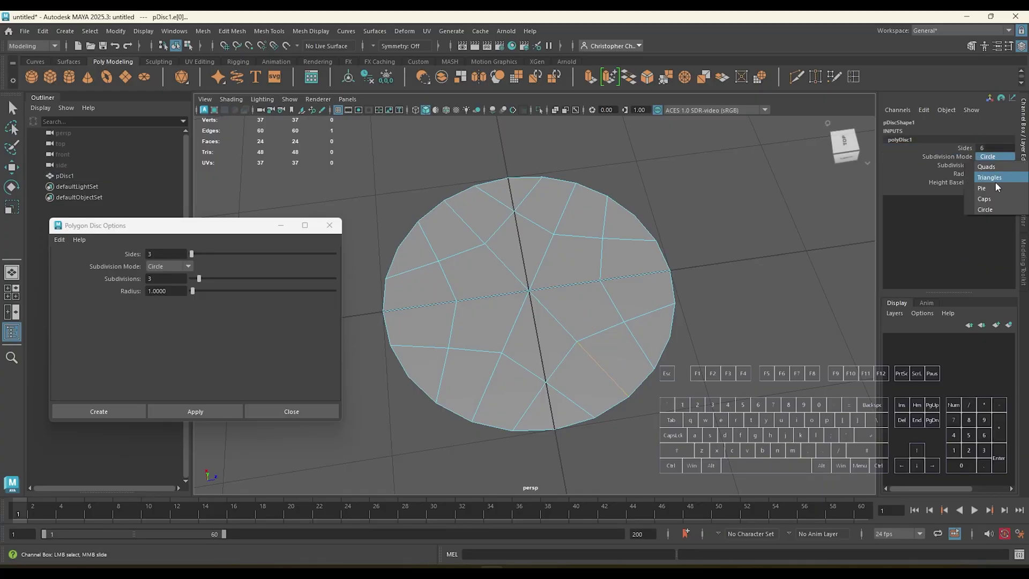
pyautogui.click(999, 200)
pyautogui.keyDown('alt'); pyautogui.moveTo(703, 297); pyautogui.dragTo(671, 191); pyautogui.keyUp('alt')
# - Change the disc's subdivision mode to Pie and examine the triangles around its center
pyautogui.click(992, 156)
pyautogui.click(1003, 189)
pyautogui.scroll(3, 653, 311)
pyautogui.scroll(-3, 653, 312)
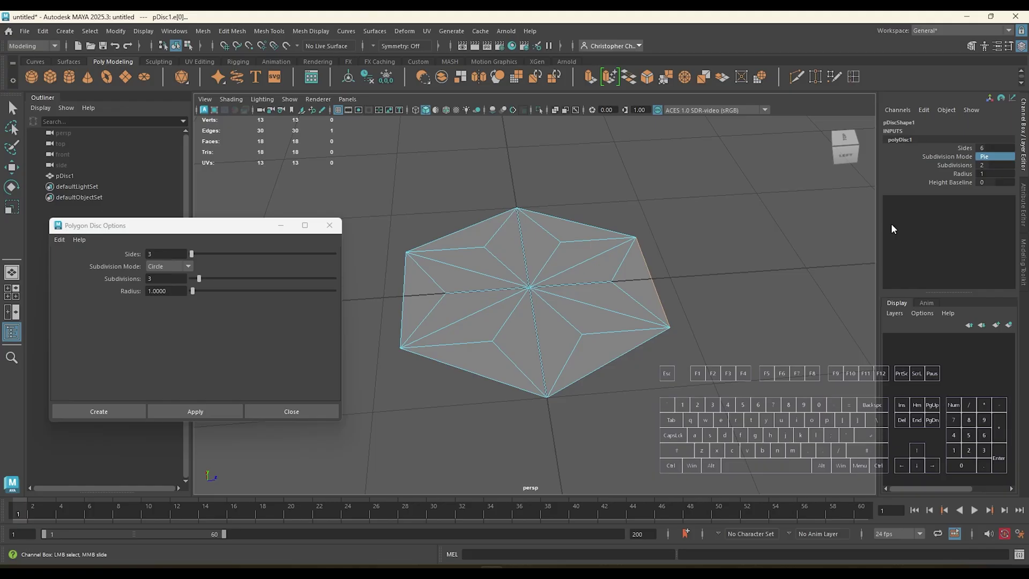
# - Change the disc's subdivision mode to Quads and inspect the topology from several angles
pyautogui.click(995, 156)
pyautogui.click(991, 158)
pyautogui.keyDown('alt'); pyautogui.moveTo(616, 281); pyautogui.dragTo(642, 337); pyautogui.keyUp('alt')
pyautogui.keyDown('alt'); pyautogui.moveTo(556, 266); pyautogui.dragTo(603, 228); pyautogui.keyUp('alt')
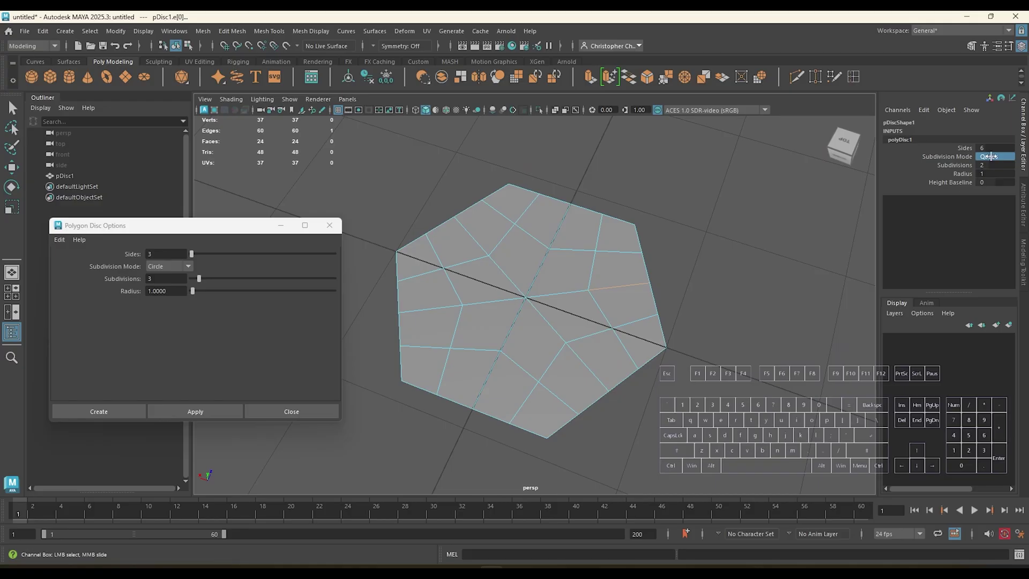
# - Change the disc's subdivision mode to Triangles, and try a different number of sides before undoing that change
pyautogui.click(990, 157)
pyautogui.click(992, 165)
pyautogui.keyDown('alt'); pyautogui.moveTo(709, 305); pyautogui.dragTo(393, 275); pyautogui.keyUp('alt')
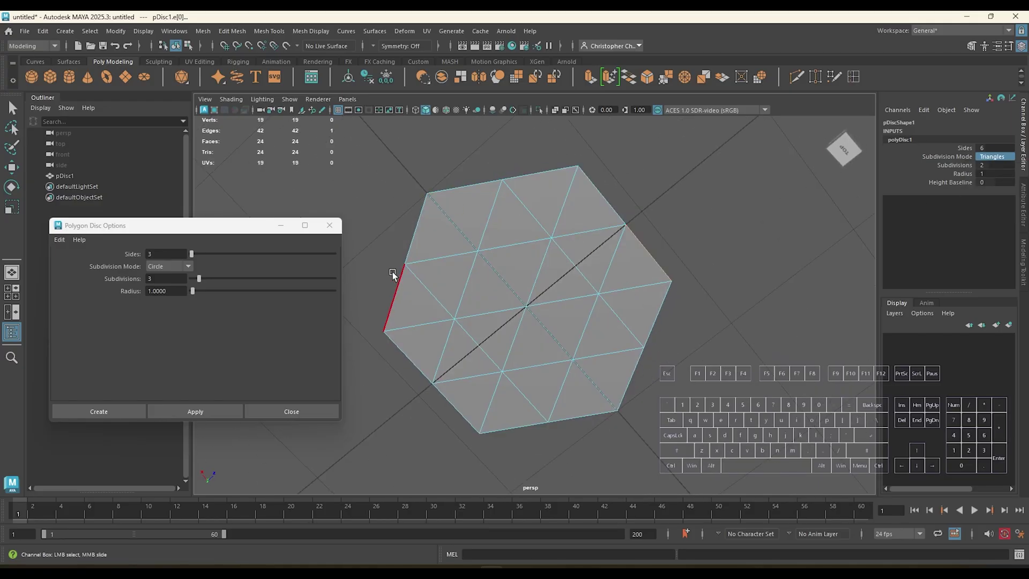
pyautogui.moveTo(1001, 144)
pyautogui.mouseDown(button='middle')
pyautogui.moveTo(976, 148)
pyautogui.moveTo(992, 149)
pyautogui.mouseUp(button='middle')
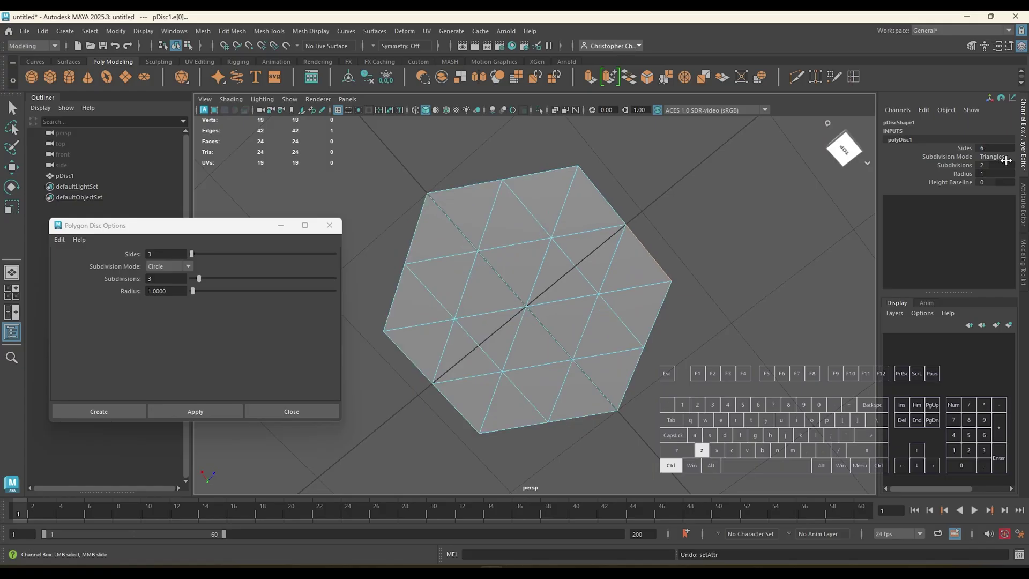
# - Change the disc's subdivision mode to Pie and inspect the triangle layout from several angles
pyautogui.click(992, 156)
pyautogui.click(990, 185)
pyautogui.keyDown('alt'); pyautogui.moveTo(778, 245); pyautogui.dragTo(722, 247); pyautogui.keyUp('alt')
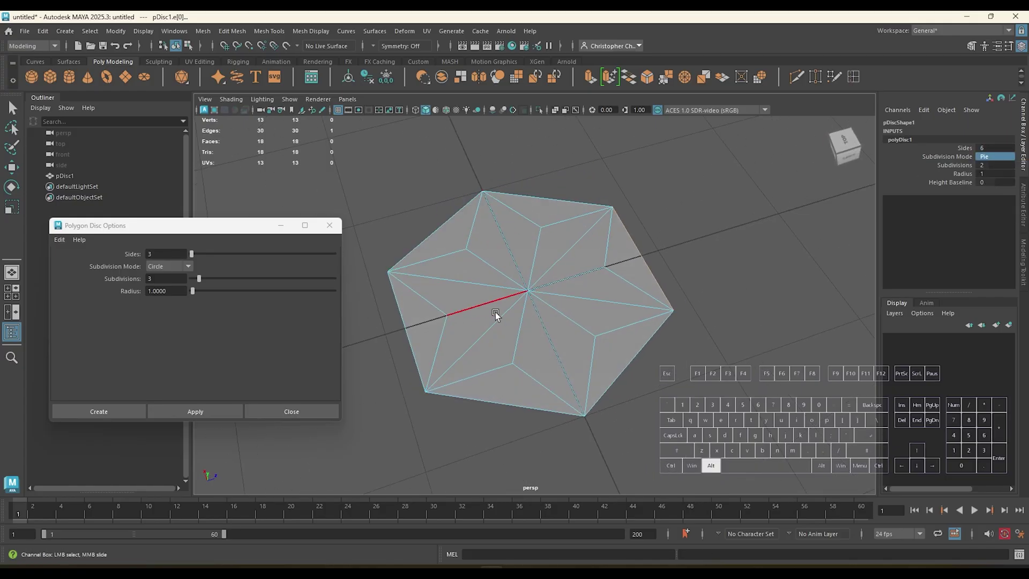
pyautogui.keyDown('alt'); pyautogui.moveTo(495, 312); pyautogui.dragTo(647, 323); pyautogui.keyUp('alt')
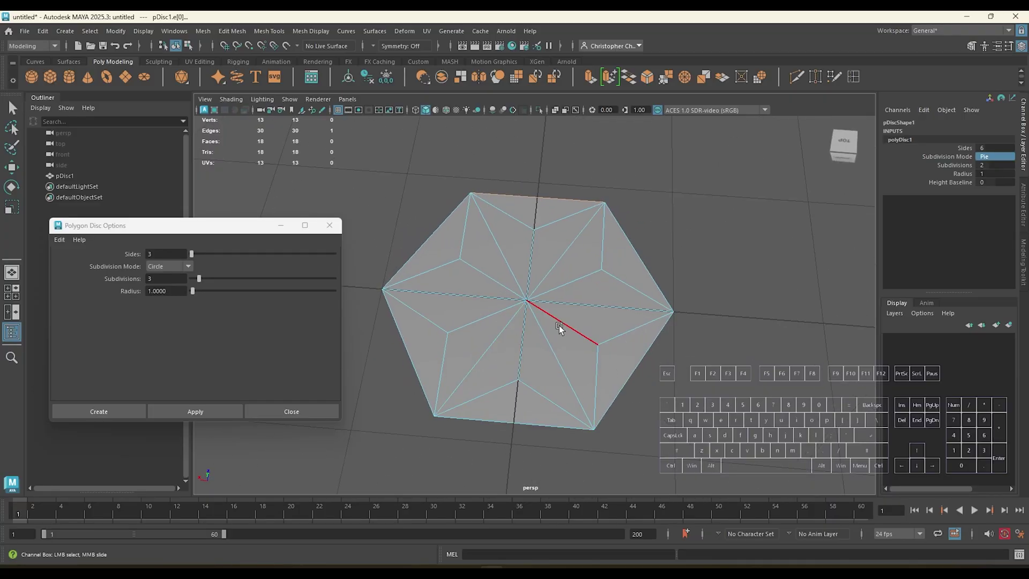
pyautogui.keyDown('alt'); pyautogui.moveTo(559, 325); pyautogui.dragTo(567, 317); pyautogui.keyUp('alt')
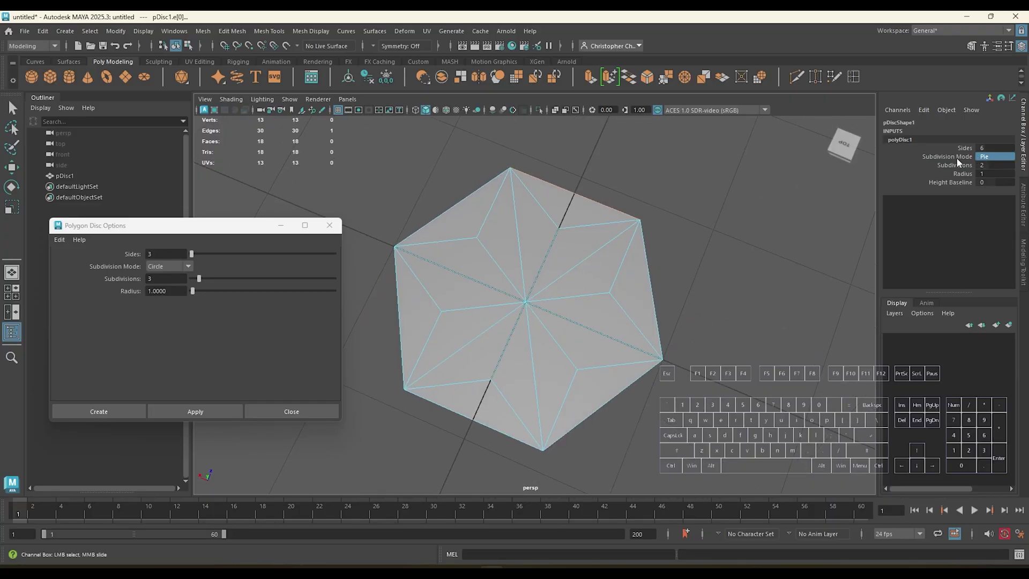
# - Change the disc's subdivision mode to Caps and inspect its concentric rings from above
pyautogui.click(995, 157)
pyautogui.click(996, 199)
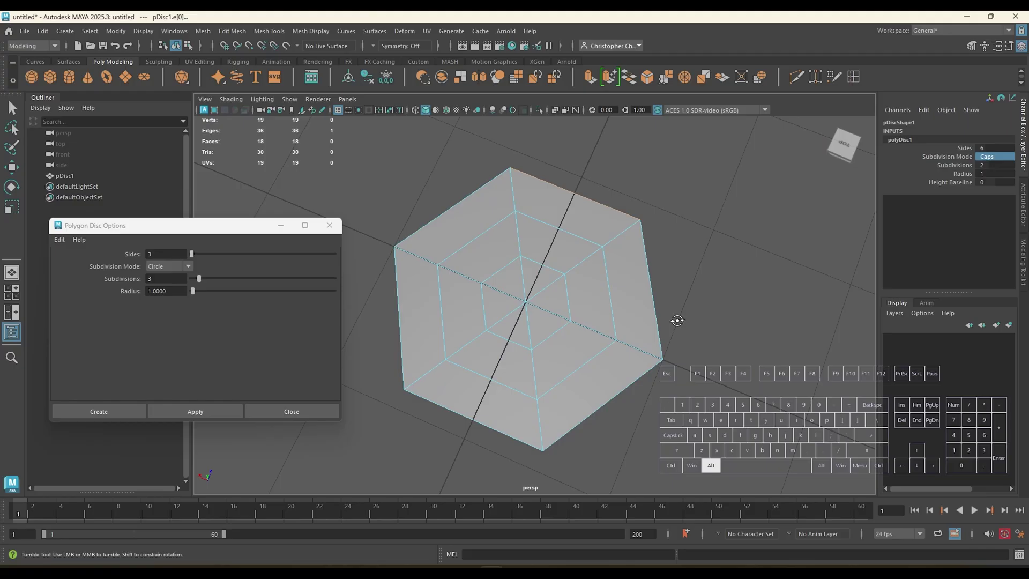
pyautogui.keyDown('alt'); pyautogui.moveTo(673, 320); pyautogui.dragTo(610, 323); pyautogui.keyUp('alt')
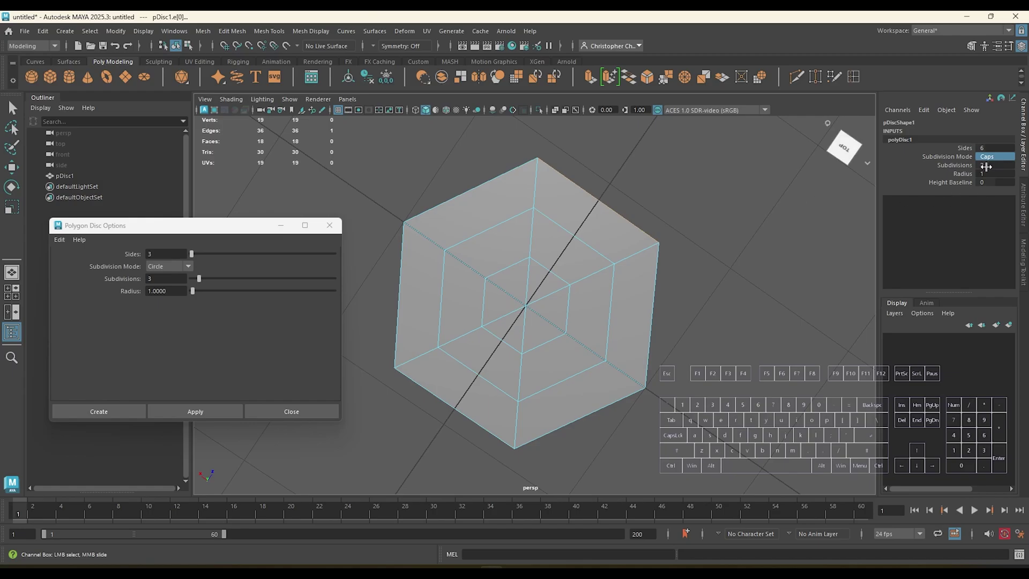
# - Try different subdivision and side counts on the Caps disc, restoring 2 subdivisions and 6 sides
pyautogui.moveTo(986, 166); pyautogui.dragTo(1001, 165)
pyautogui.moveTo(1001, 165)
pyautogui.mouseDown(button='middle')
pyautogui.moveTo(982, 165)
pyautogui.moveTo(1010, 165)
pyautogui.moveTo(994, 166)
pyautogui.mouseUp(button='middle')
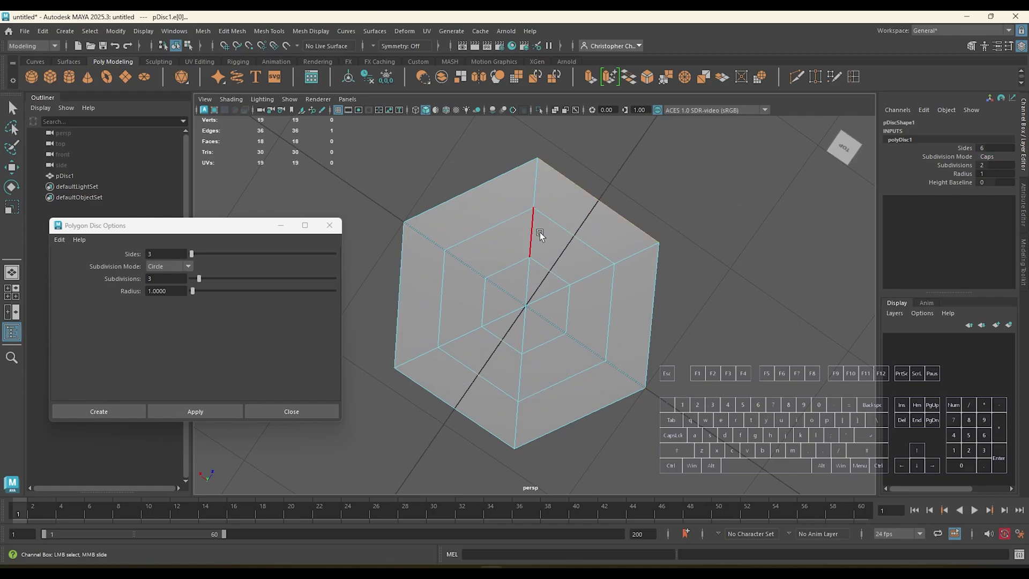
pyautogui.moveTo(985, 146)
pyautogui.mouseDown(button='middle')
pyautogui.moveTo(1006, 145)
pyautogui.moveTo(989, 146)
pyautogui.mouseUp(button='middle')
pyautogui.hotkey('ctrl', 'z')
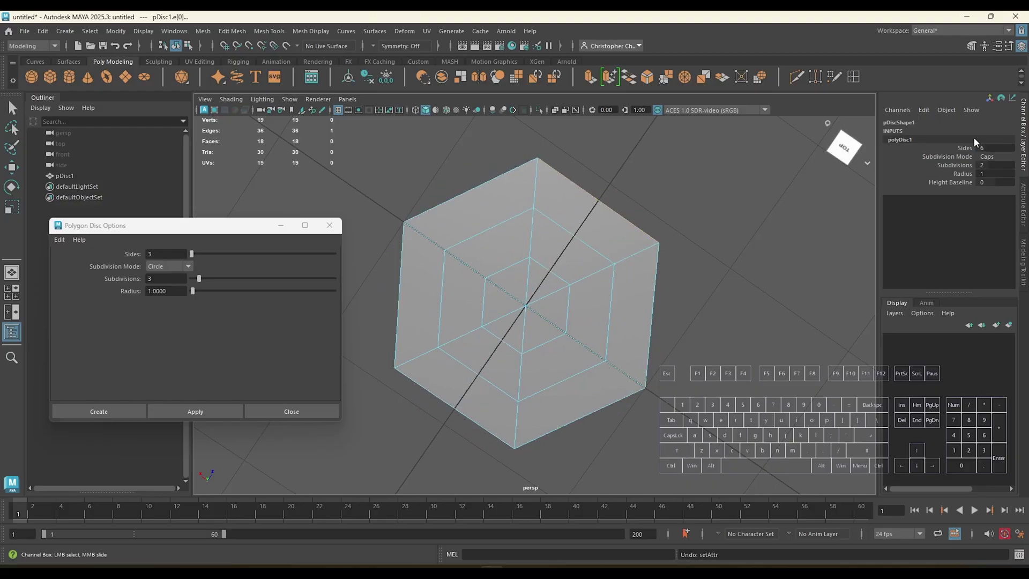
# - Change the subdivision mode to Pie with 4 subdivisions, and try a different number of sides before undoing the sides change
pyautogui.click(994, 156)
pyautogui.click(1001, 189)
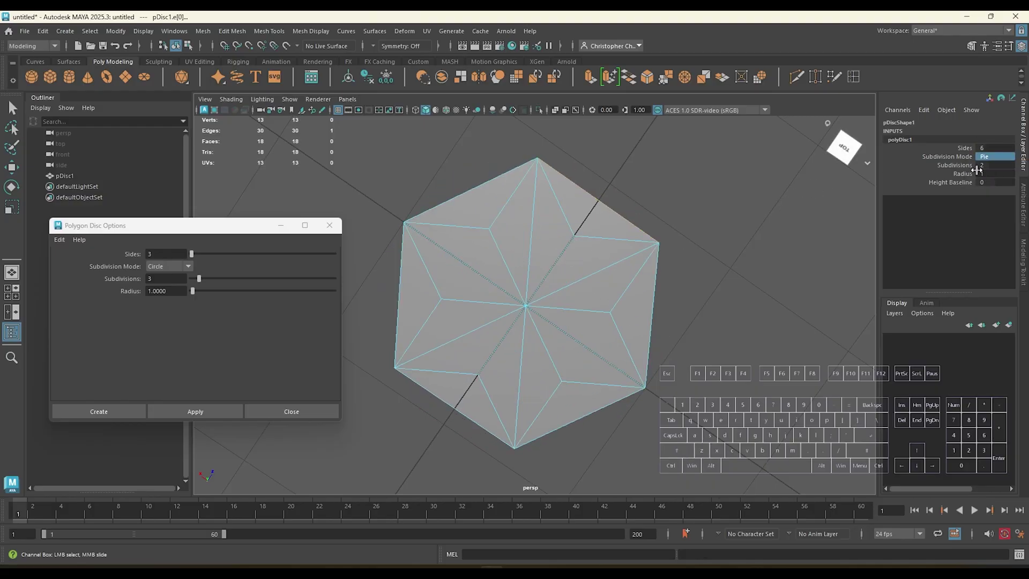
pyautogui.moveTo(982, 165); pyautogui.dragTo(1001, 165, button='middle')
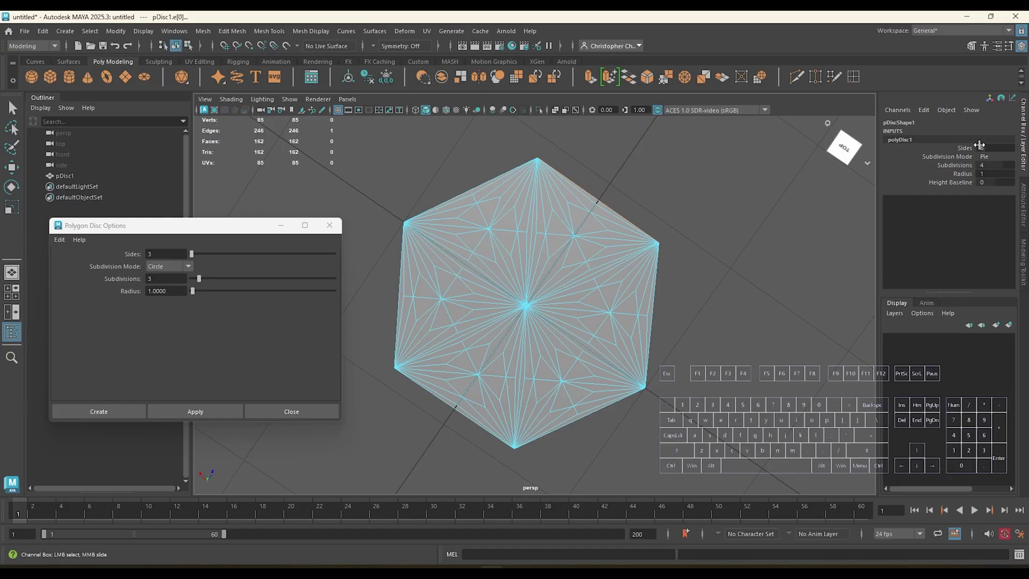
pyautogui.moveTo(979, 146); pyautogui.dragTo(965, 145, button='middle')
pyautogui.hotkey('ctrl', 'z')
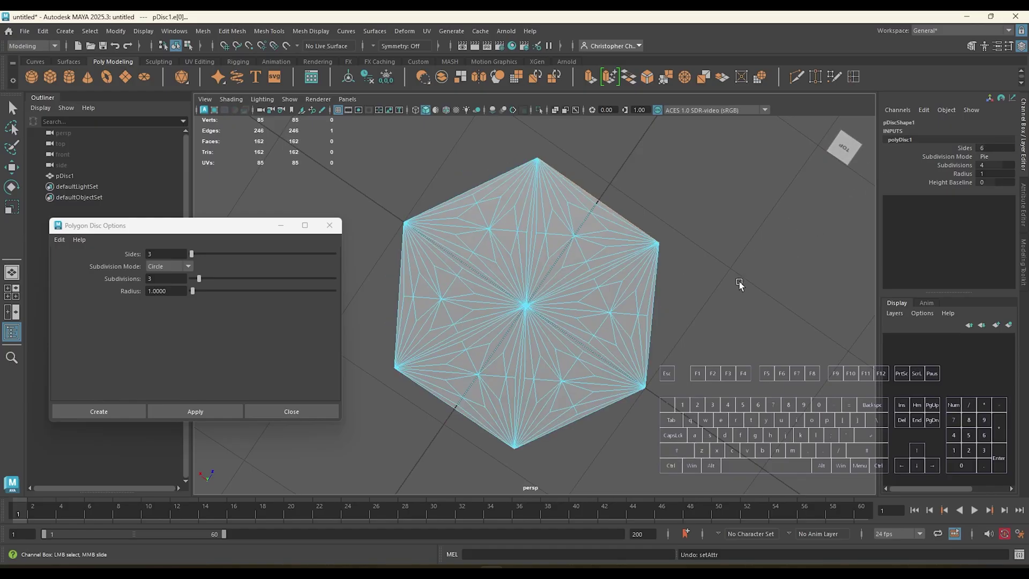
# - Undo the last subdivision increase, set the Pie disc's subdivisions to 3 and inspect the topology
pyautogui.hotkey('ctrl', 'z')
pyautogui.moveTo(979, 165); pyautogui.dragTo(992, 165, button='middle')
pyautogui.keyDown('alt'); pyautogui.moveTo(668, 255); pyautogui.dragTo(694, 224); pyautogui.keyUp('alt')
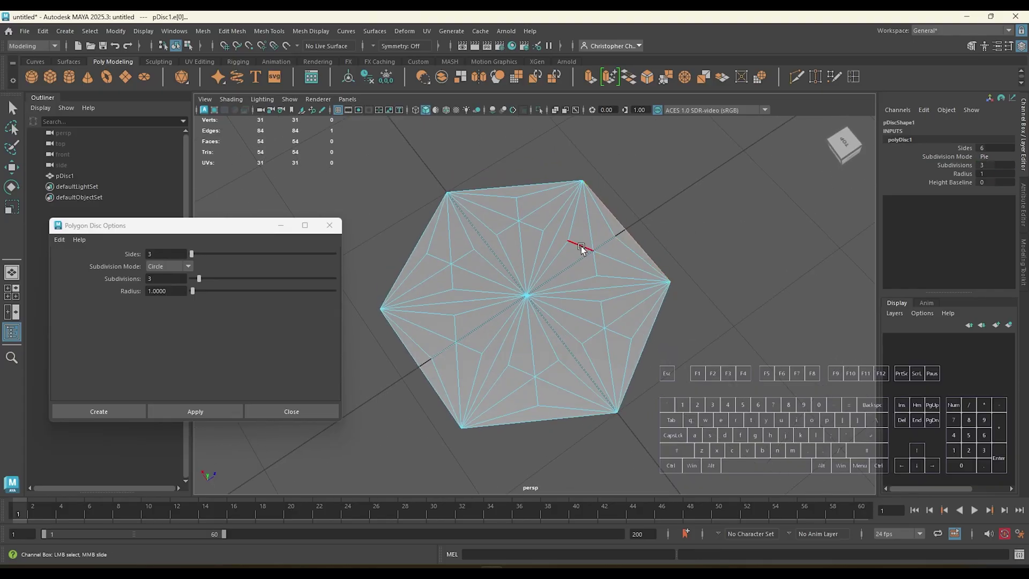
pyautogui.keyDown('alt'); pyautogui.moveTo(581, 253); pyautogui.dragTo(489, 243); pyautogui.keyUp('alt')
pyautogui.keyDown('alt'); pyautogui.moveTo(545, 351); pyautogui.dragTo(583, 384); pyautogui.keyUp('alt')
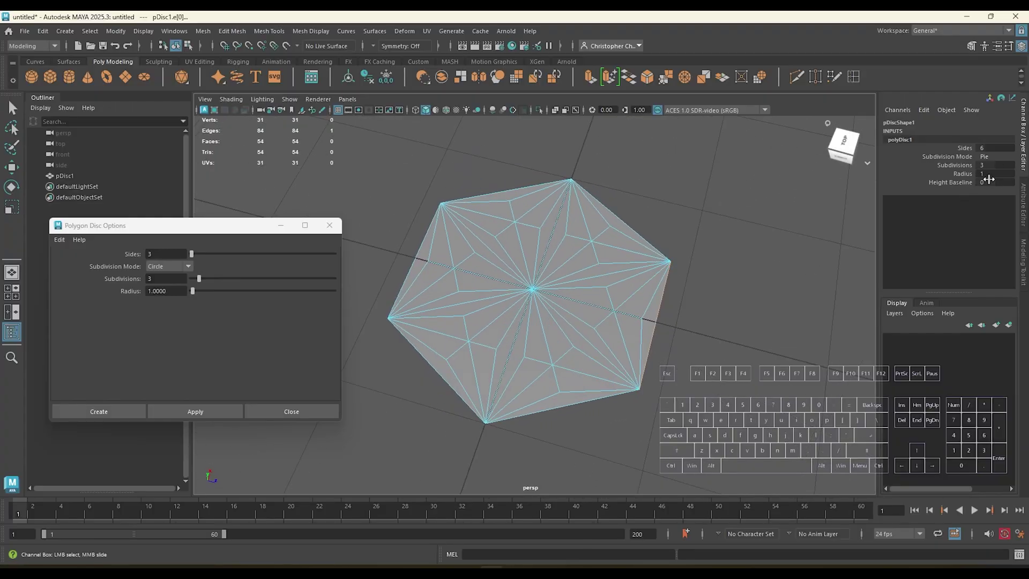
# - Change the disc's subdivision mode to Circle and inspect its topology around the rim
pyautogui.click(986, 156)
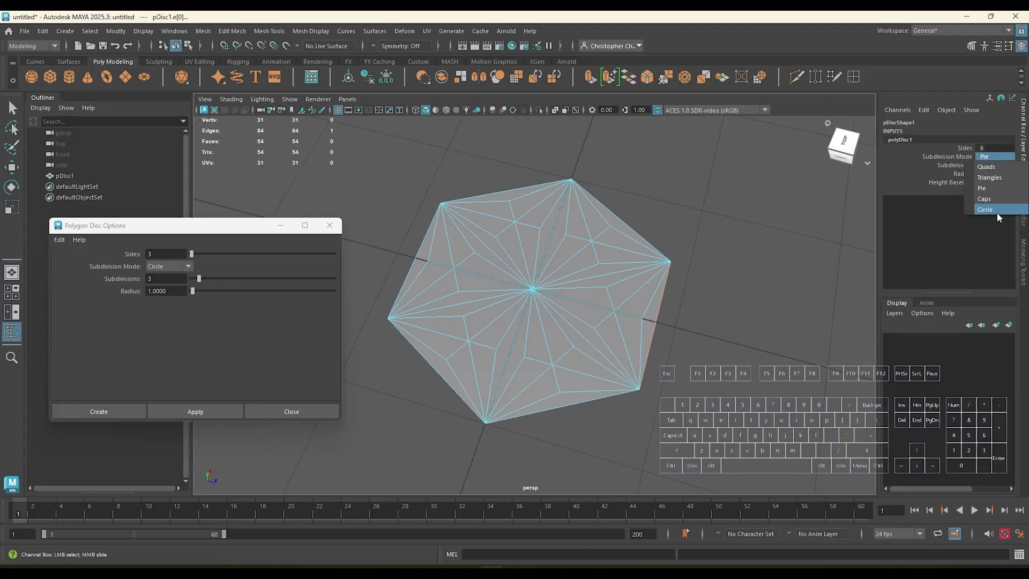
pyautogui.click(991, 210)
pyautogui.keyDown('alt'); pyautogui.moveTo(684, 329); pyautogui.dragTo(596, 227); pyautogui.keyUp('alt')
pyautogui.keyDown('alt'); pyautogui.moveTo(685, 364); pyautogui.dragTo(764, 359); pyautogui.keyUp('alt')
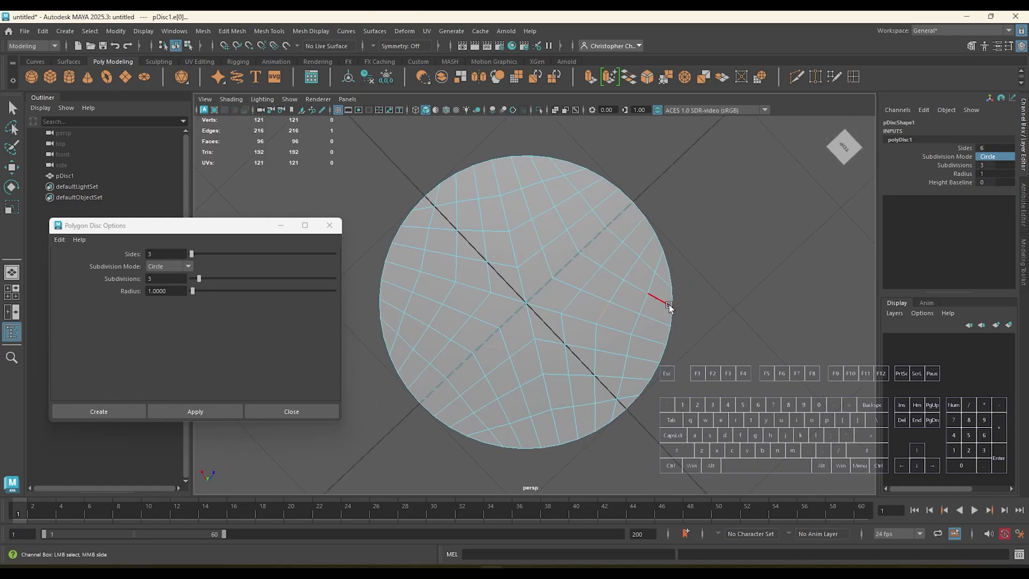
# - Set the existing Circle disc's subdivisions to 4, then raise them to 6 to compare mesh density
pyautogui.scroll(3, 671, 317)
pyautogui.scroll(-5, 672, 322)
pyautogui.keyDown('alt'); pyautogui.moveTo(748, 381); pyautogui.dragTo(734, 345); pyautogui.keyUp('alt')
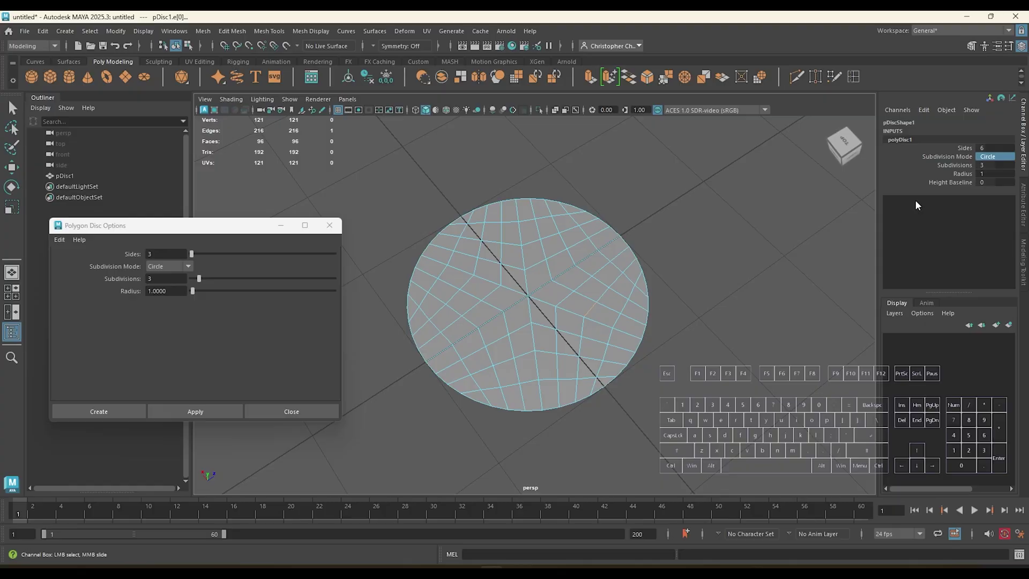
pyautogui.click(991, 165)
pyautogui.write('4')
pyautogui.press('Return')
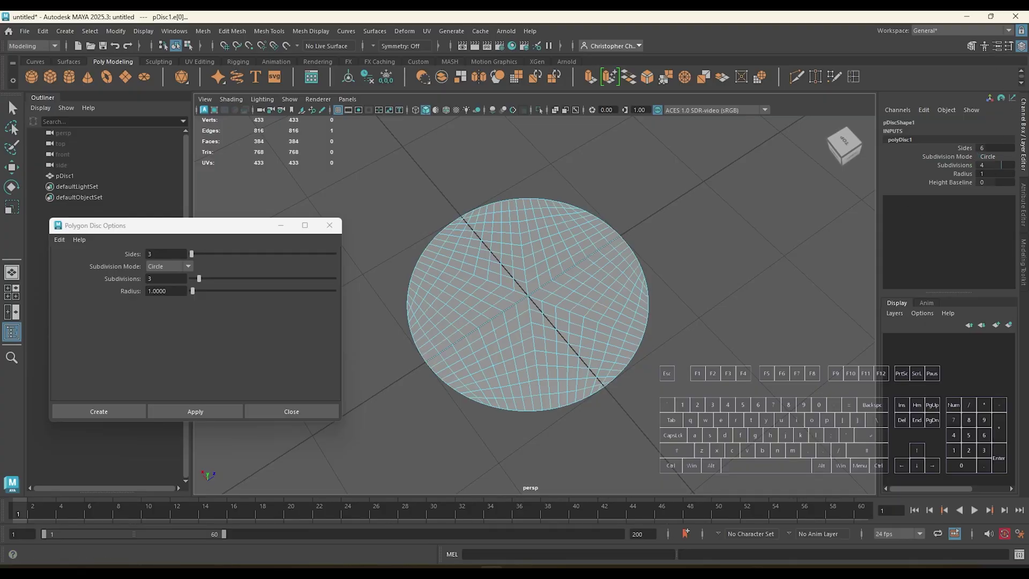
pyautogui.moveTo(1001, 165)
pyautogui.mouseDown()
pyautogui.moveTo(1014, 166)
pyautogui.moveTo(989, 165)
pyautogui.moveTo(1008, 165)
pyautogui.mouseUp()
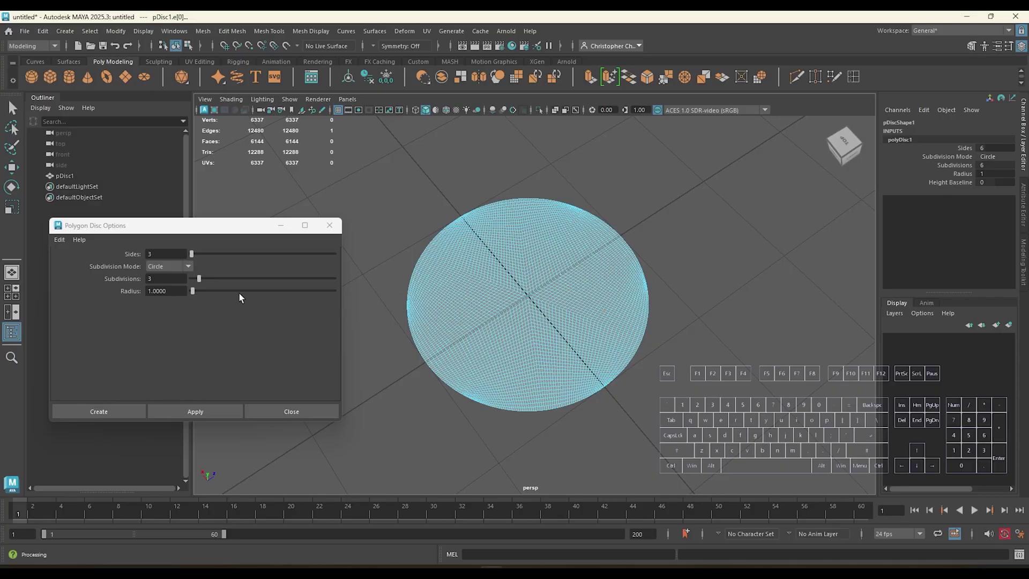
# - Try a higher subdivision count in the polygon disc creation options, then settle on 6 subdivisions
pyautogui.moveTo(213, 279); pyautogui.dragTo(328, 291)
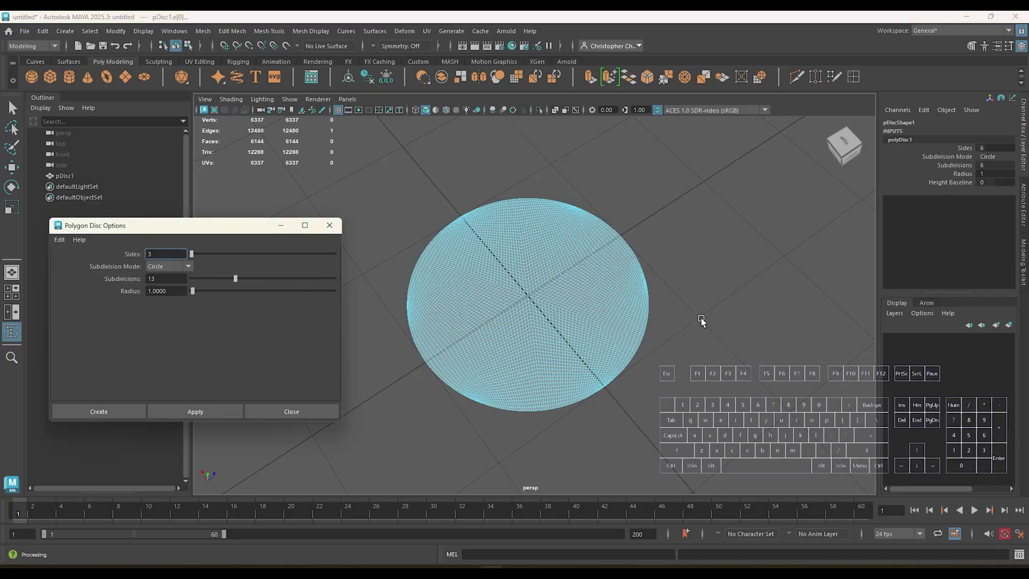
pyautogui.keyDown('alt'); pyautogui.moveTo(700, 319); pyautogui.dragTo(687, 335); pyautogui.keyUp('alt')
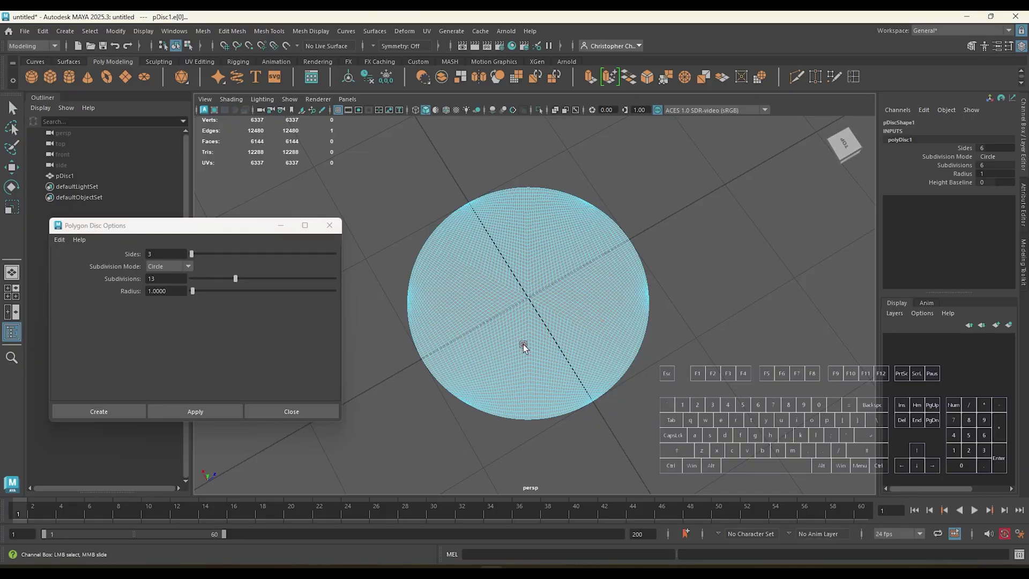
pyautogui.moveTo(233, 278); pyautogui.dragTo(224, 280)
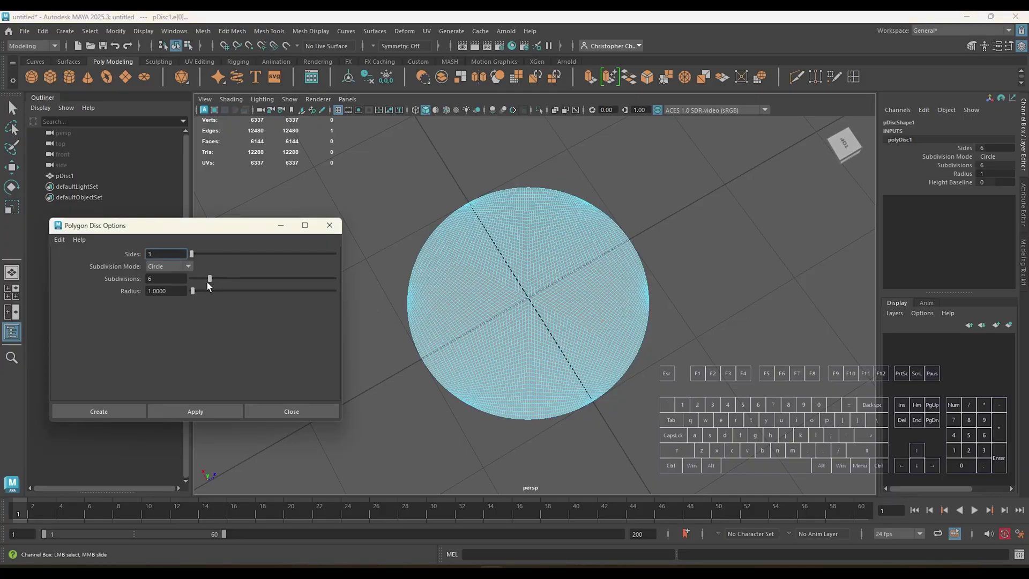
# - Return to object selection mode and delete the existing disc
pyautogui.click(717, 311)
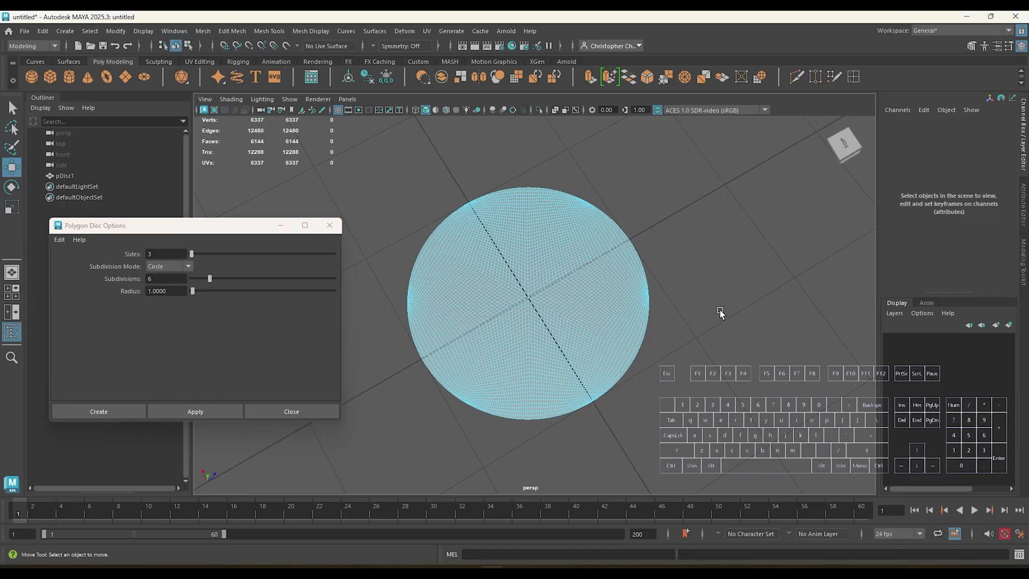
pyautogui.moveTo(720, 308); pyautogui.dragTo(775, 241, button='right')
pyautogui.click(552, 321)
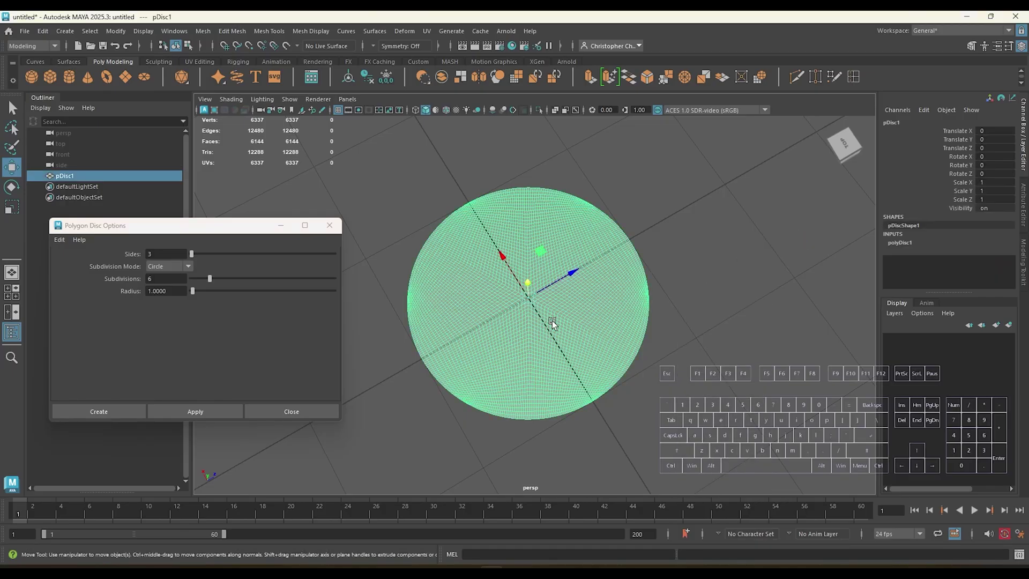
pyautogui.press('Delete')
# - Create a 3-sided Circle disc with 6 subdivisions and inspect its topology
pyautogui.keyDown('alt'); pyautogui.moveTo(484, 343); pyautogui.dragTo(475, 329); pyautogui.keyUp('alt')
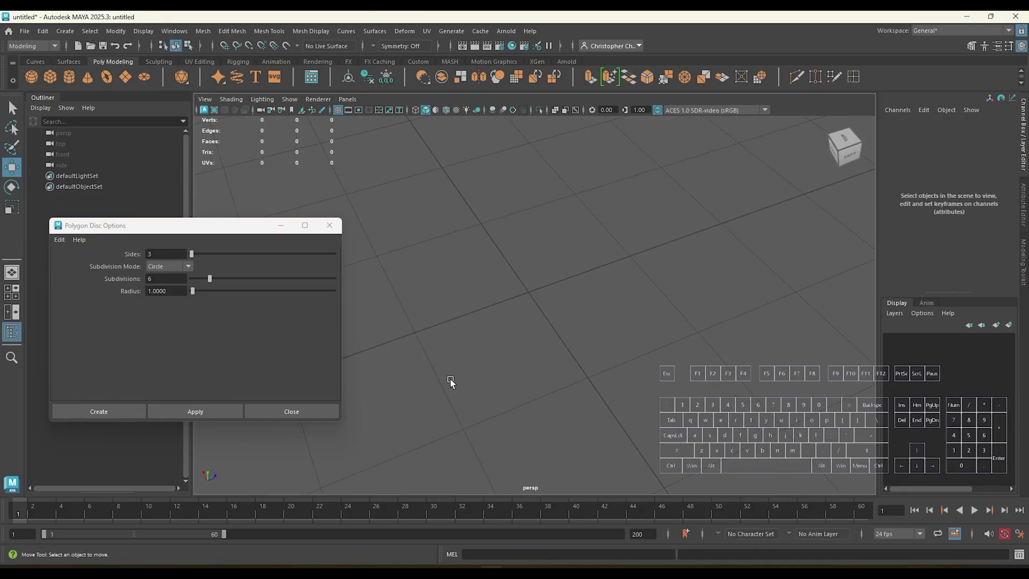
pyautogui.click(224, 411)
pyautogui.moveTo(666, 350)
pyautogui.keyDown('alt'); pyautogui.mouseDown()
pyautogui.moveTo(682, 378)
pyautogui.moveTo(684, 358)
pyautogui.moveTo(676, 363)
pyautogui.mouseUp(); pyautogui.keyUp('alt')
pyautogui.scroll(3, 683, 362)
pyautogui.scroll(-3, 682, 362)
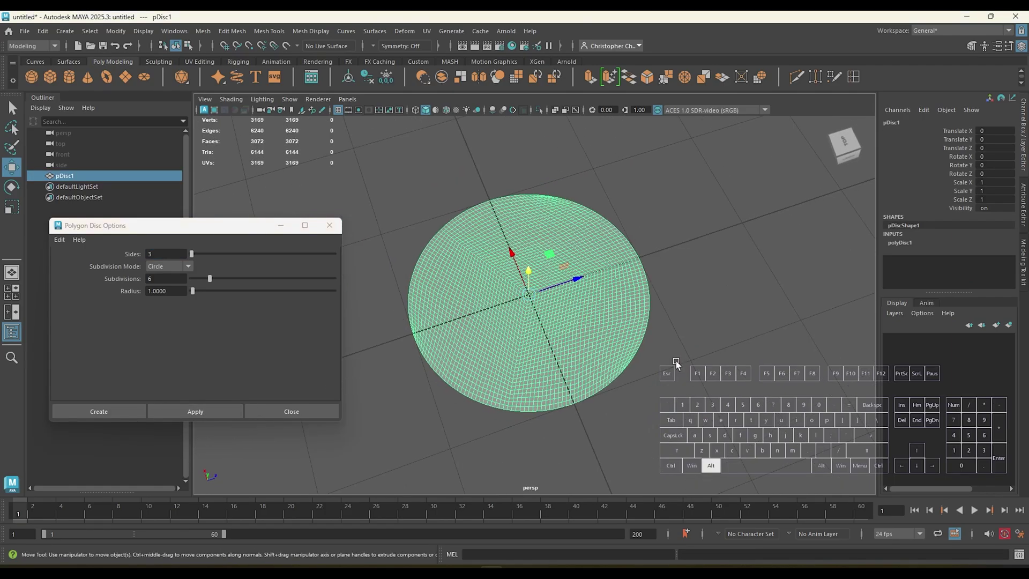
# - Replace the disc with a 3-sided Circle disc using 7 subdivisions and inspect its mesh from several angles
pyautogui.press('Delete')
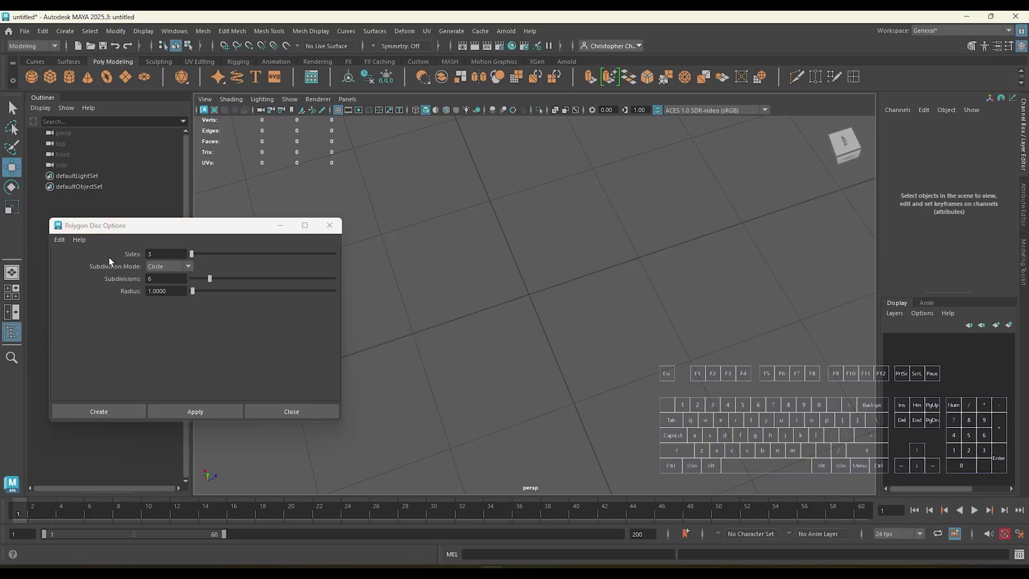
pyautogui.click(154, 280)
pyautogui.press('BackSpace')
pyautogui.write('7')
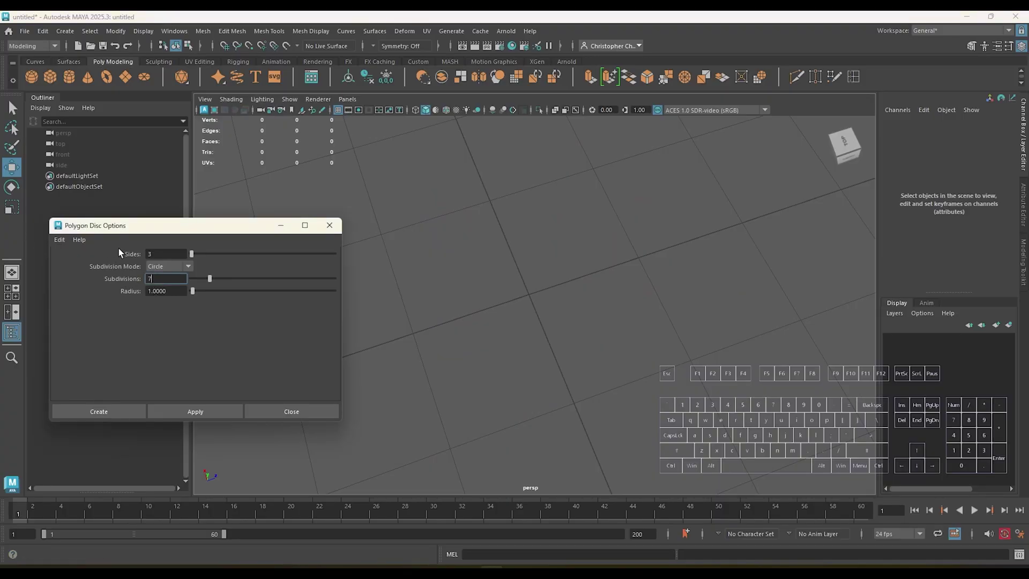
pyautogui.press('Return')
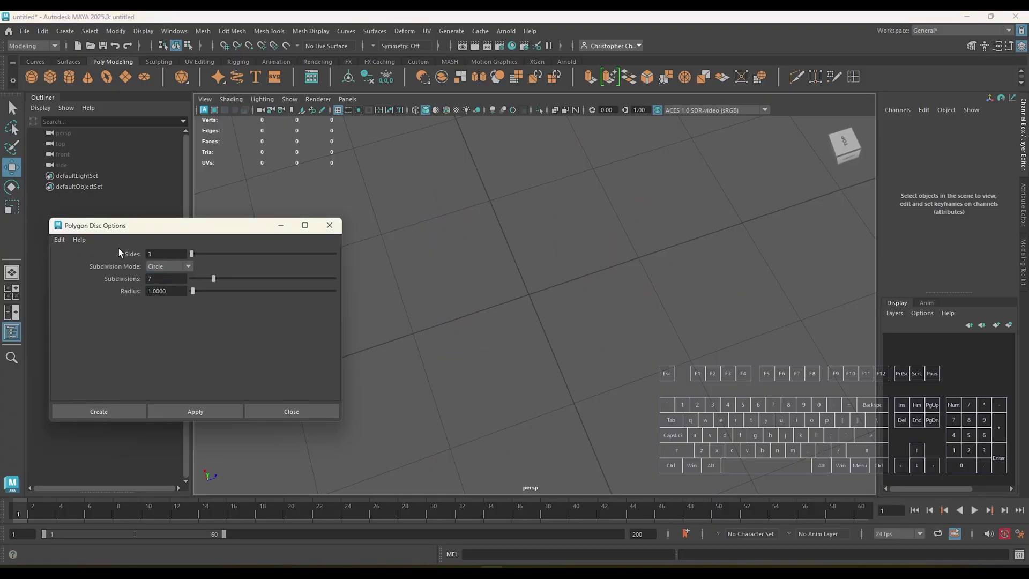
pyautogui.click(195, 411)
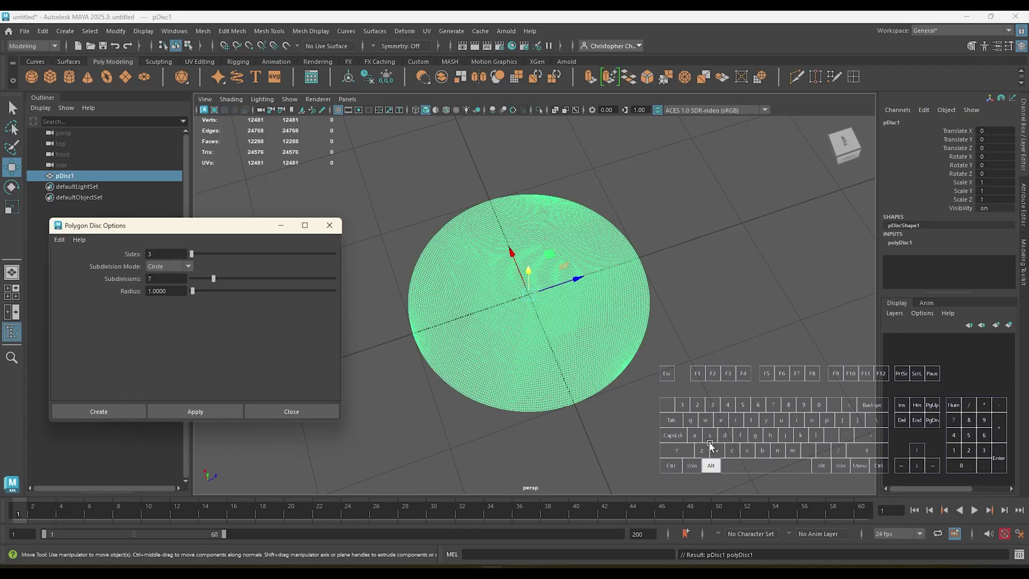
pyautogui.keyDown('alt'); pyautogui.moveTo(735, 435); pyautogui.dragTo(759, 414); pyautogui.keyUp('alt')
pyautogui.scroll(3, 756, 411)
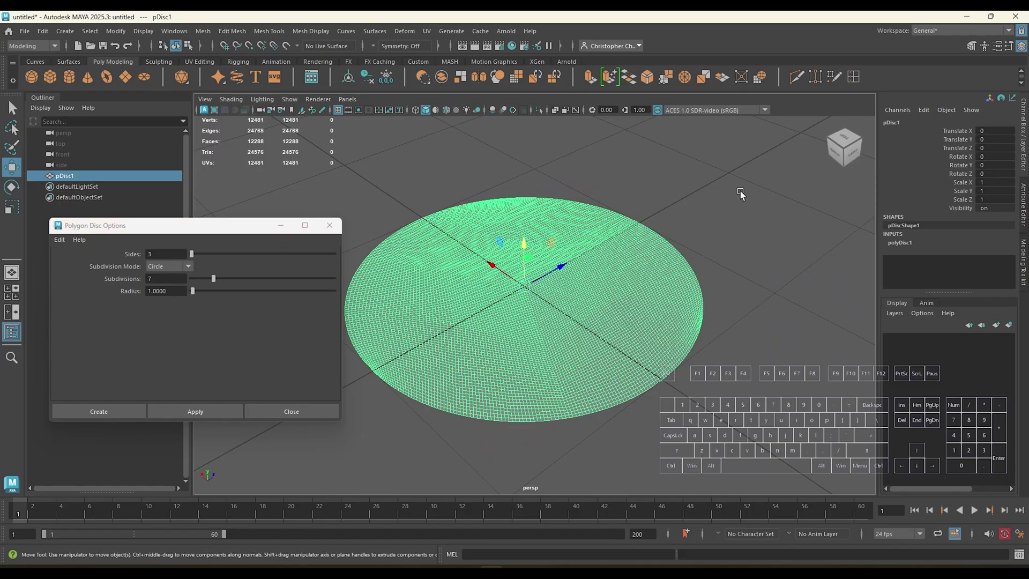
pyautogui.scroll(-2, 727, 341)
pyautogui.scroll(1, 728, 337)
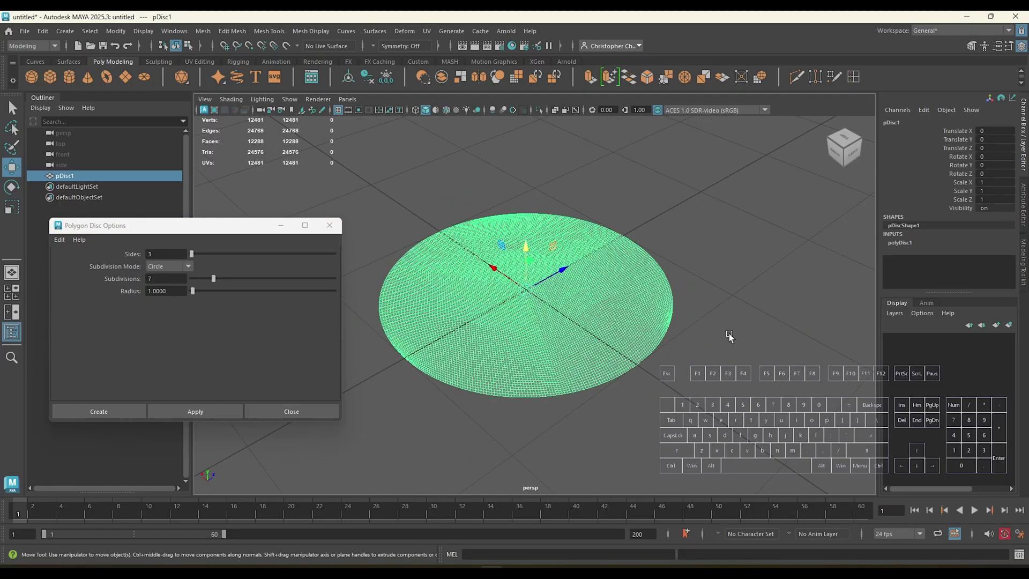
pyautogui.keyDown('alt'); pyautogui.moveTo(715, 345); pyautogui.dragTo(699, 362); pyautogui.keyUp('alt')
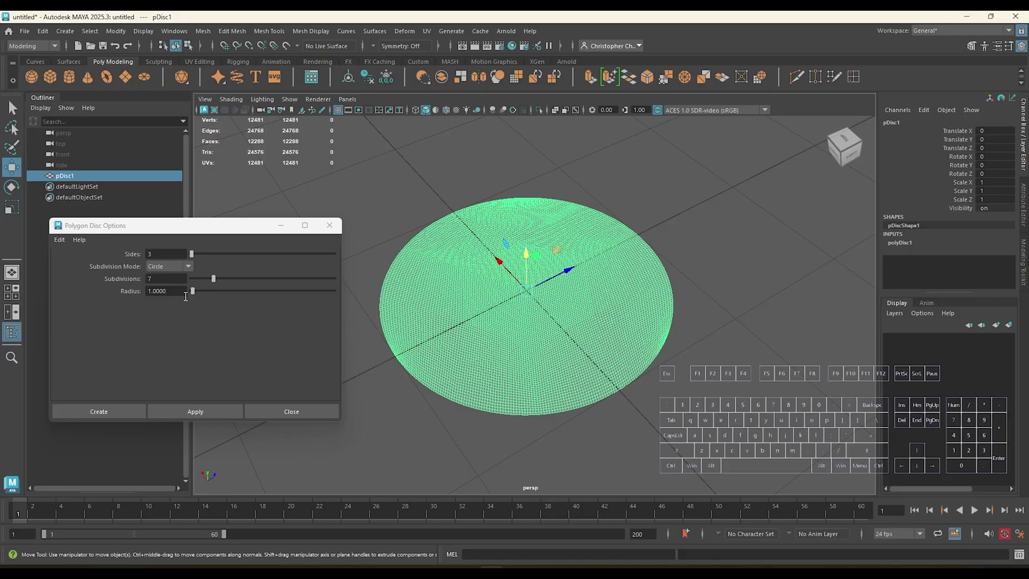
# - Replace the disc with a 3-sided Circle disc using 8 subdivisions
pyautogui.doubleClick(153, 279)
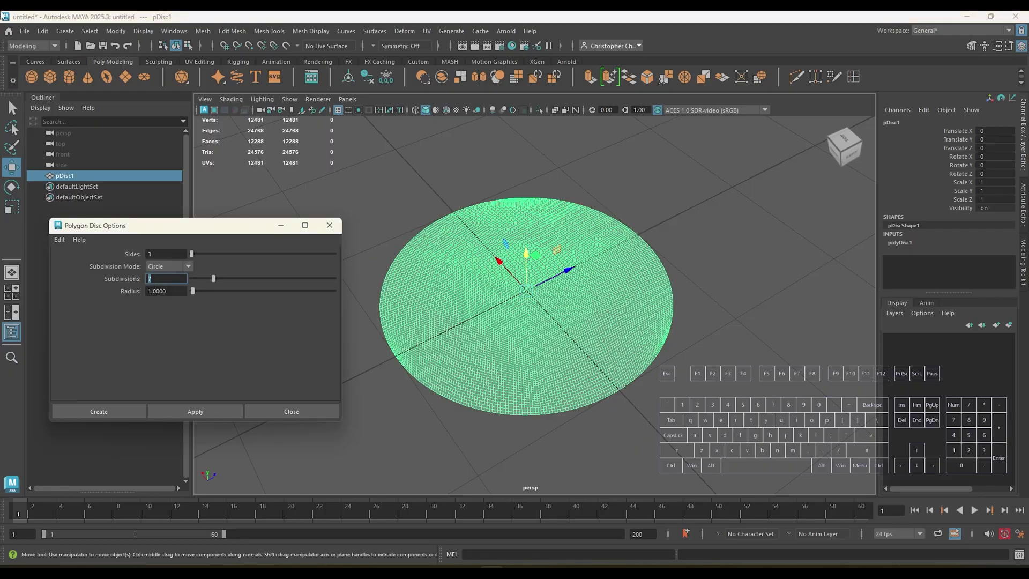
pyautogui.write('8')
pyautogui.click(841, 410)
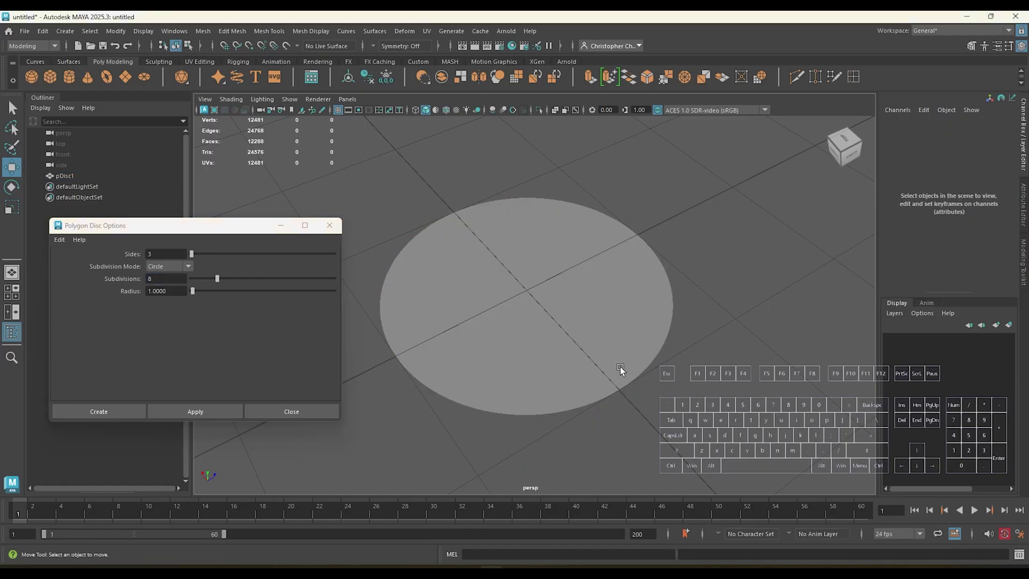
pyautogui.click(624, 370)
pyautogui.press('Delete')
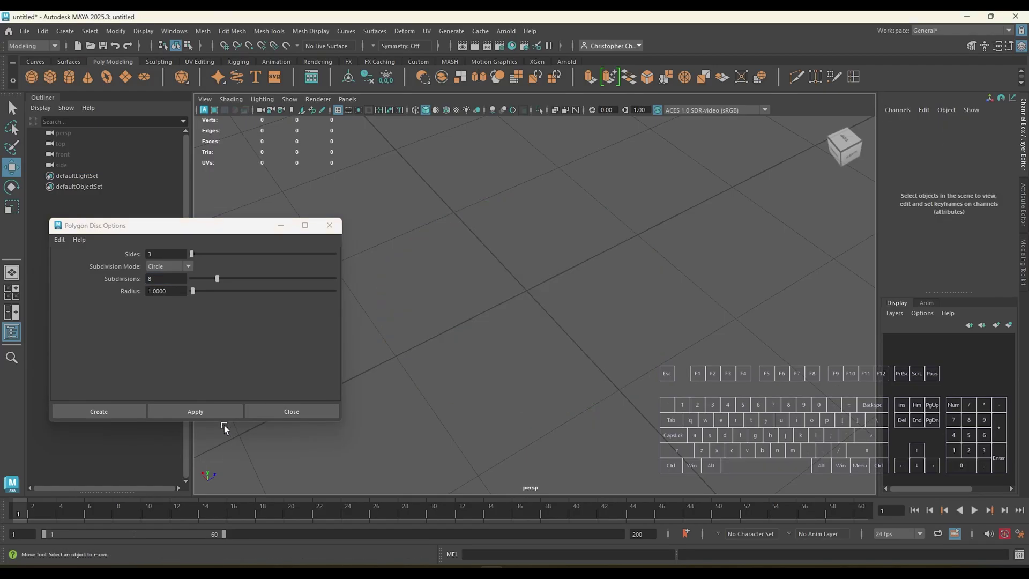
pyautogui.click(239, 408)
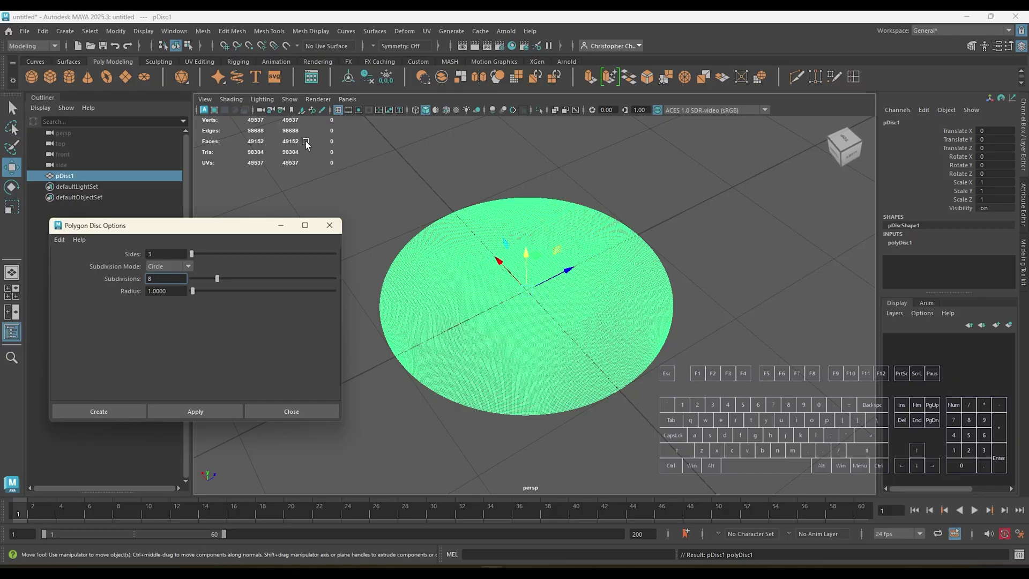
# - Delete the 8-subdivision disc and create a 3-sided Circle disc with 6 subdivisions for comparison
pyautogui.doubleClick(169, 278)
pyautogui.write('7')
pyautogui.press('BackSpace')
pyautogui.write('6')
pyautogui.click(820, 437)
pyautogui.click(492, 338)
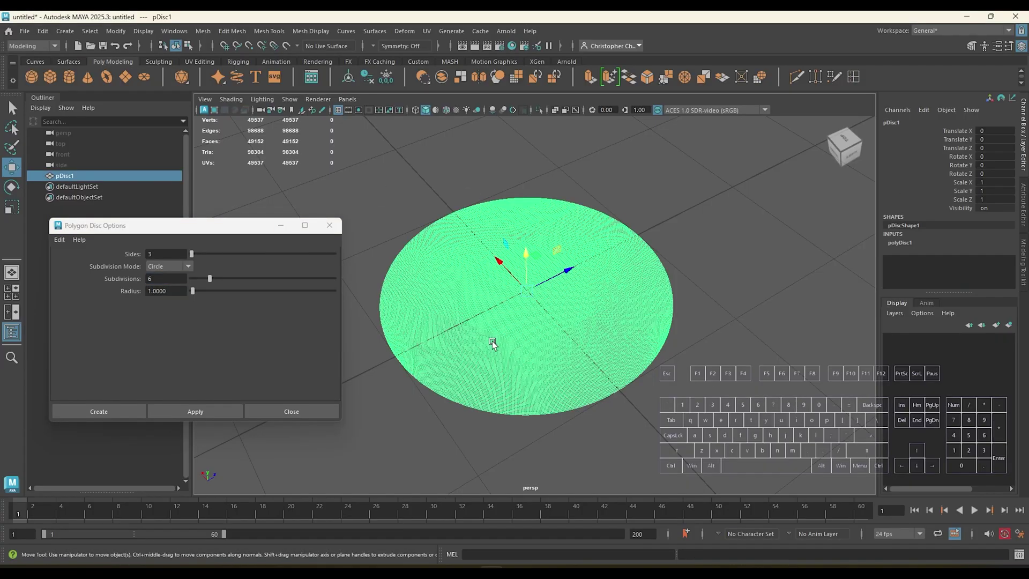
pyautogui.press('Delete')
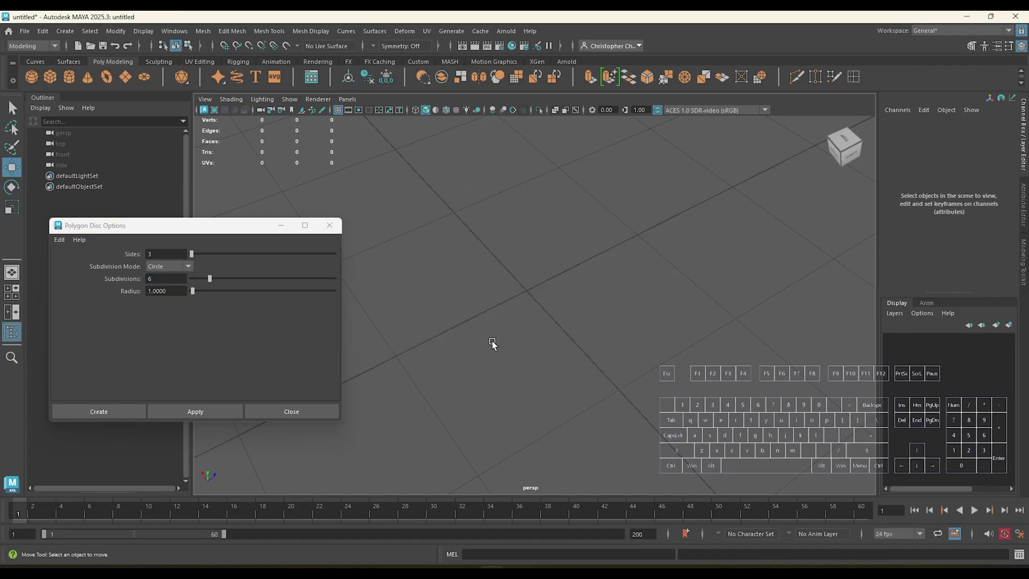
pyautogui.click(174, 415)
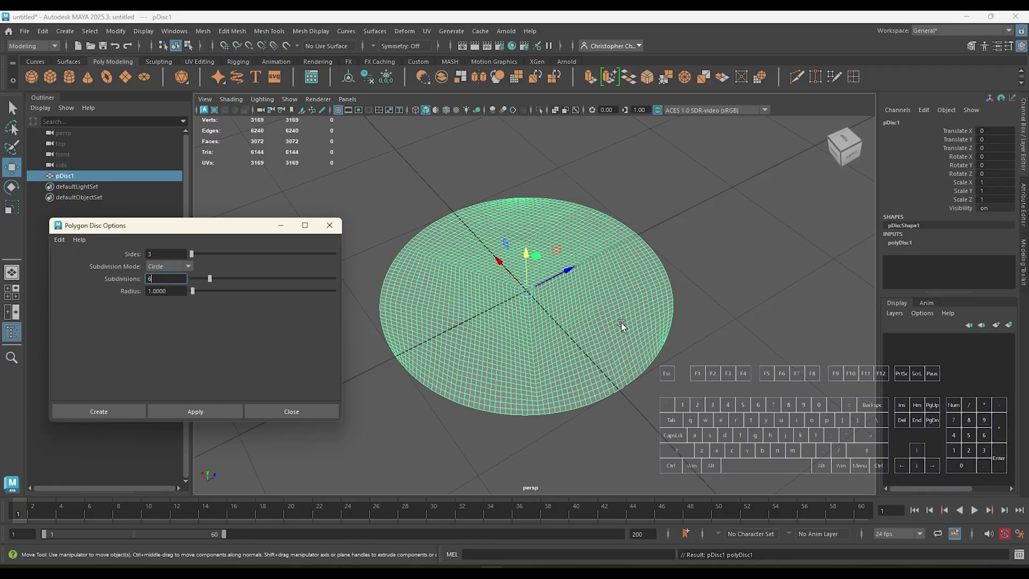
# - Undo back past the 6-subdivision disc's creation to restore the deleted 8-subdivision disc, and select it
pyautogui.hotkey('ctrl', 'z')
pyautogui.click(733, 321)
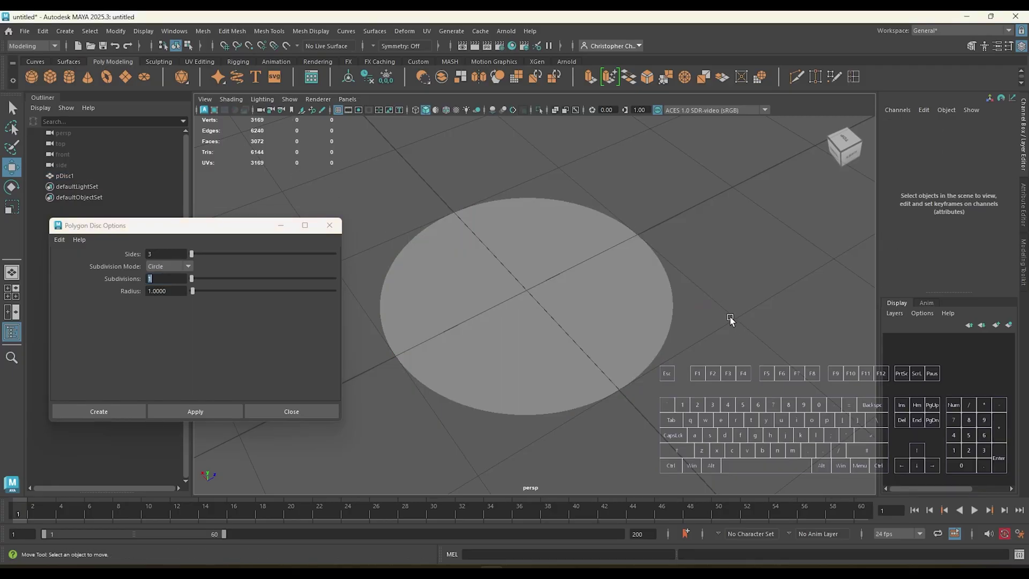
pyautogui.hotkey('ctrl', 'y')
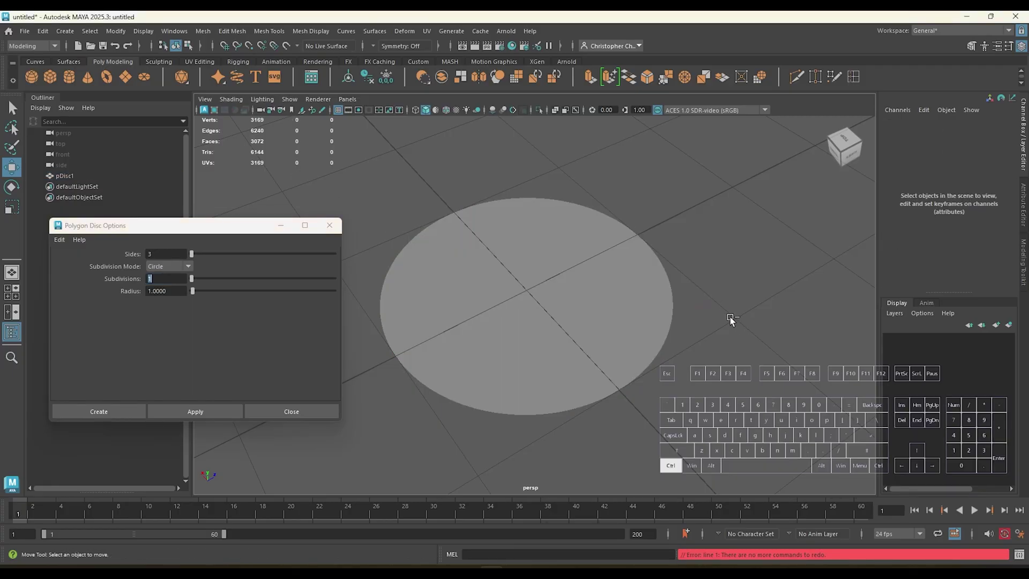
pyautogui.click(584, 327)
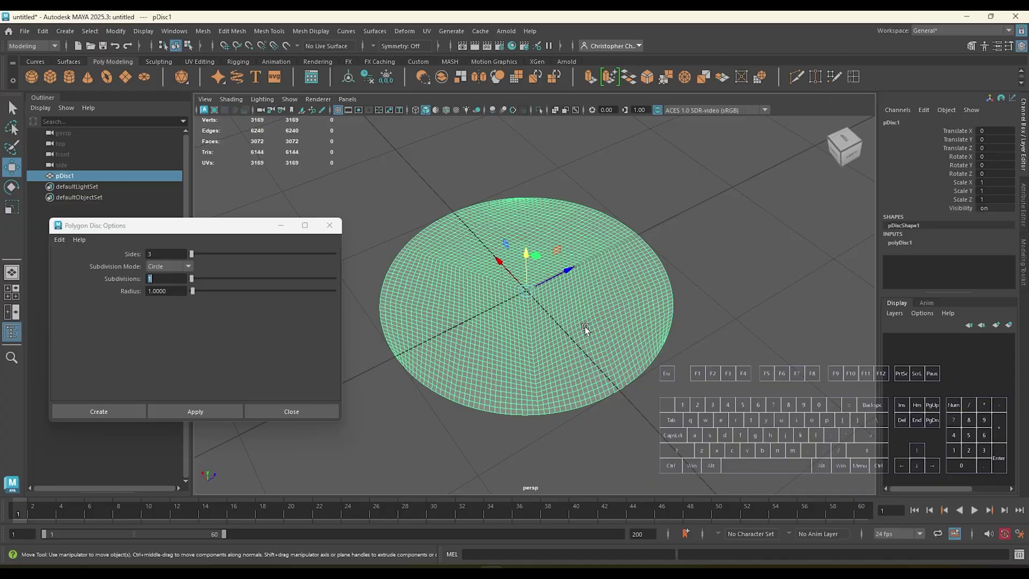
pyautogui.click(803, 397)
pyautogui.hotkey('ctrl', 'z')
pyautogui.hotkey('ctrl', 'z')
pyautogui.hotkey('ctrl', 'z')
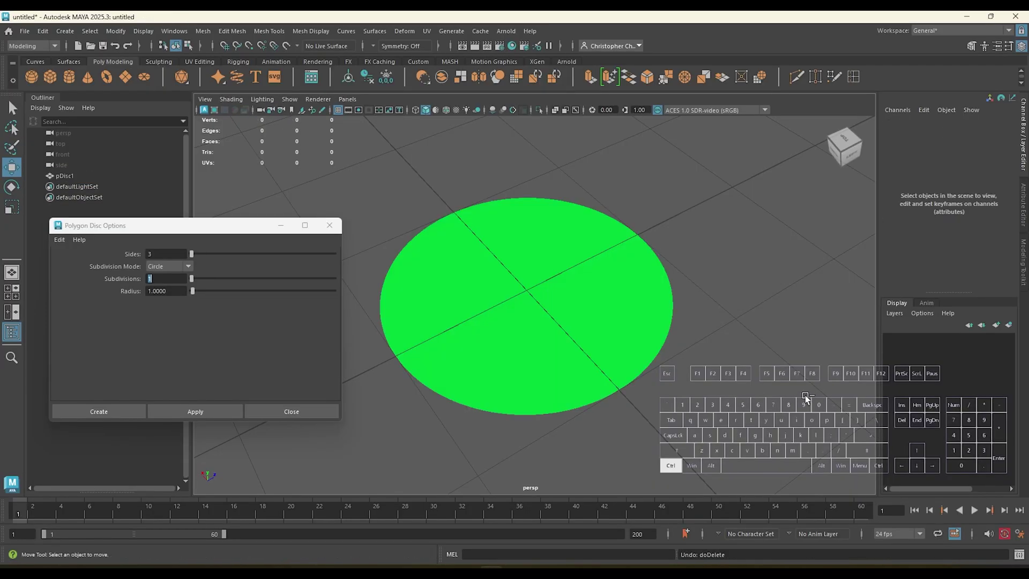
pyautogui.click(645, 305)
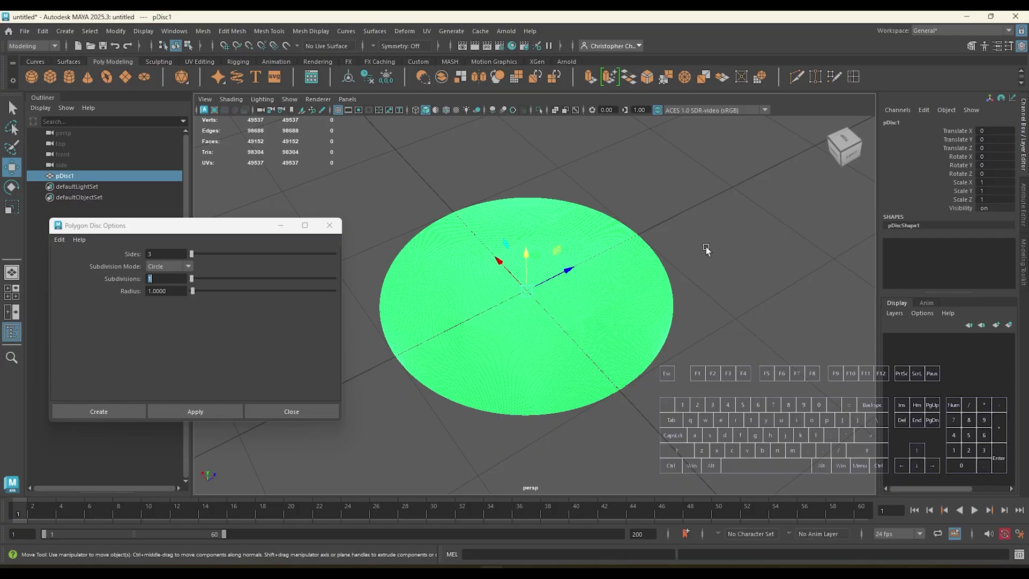
# - Delete the restored disc and create a 3-sided Circle disc with 10 subdivisions
pyautogui.click(744, 384)
pyautogui.click(624, 344)
pyautogui.press('Delete')
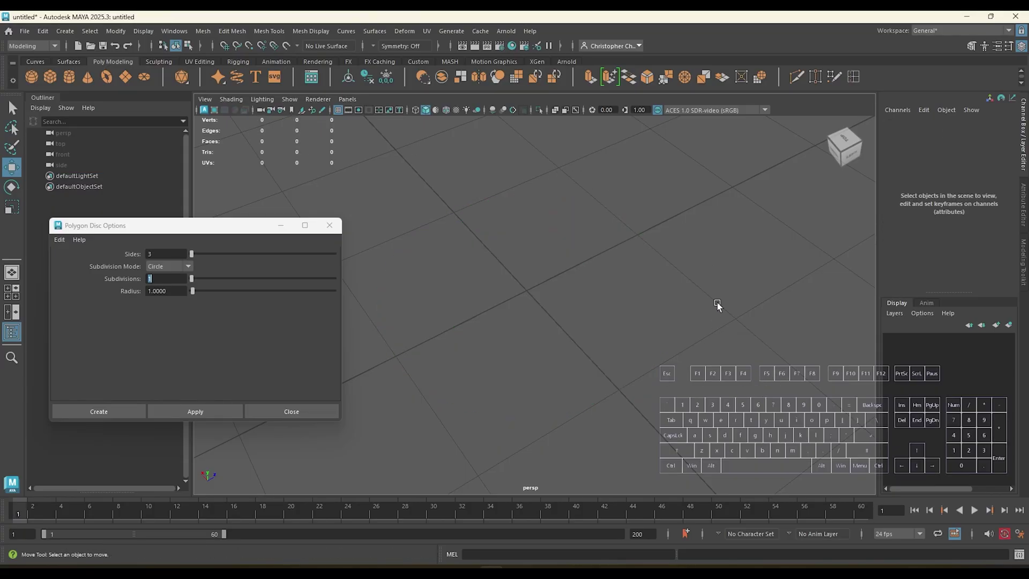
pyautogui.click(180, 281)
pyautogui.write('0')
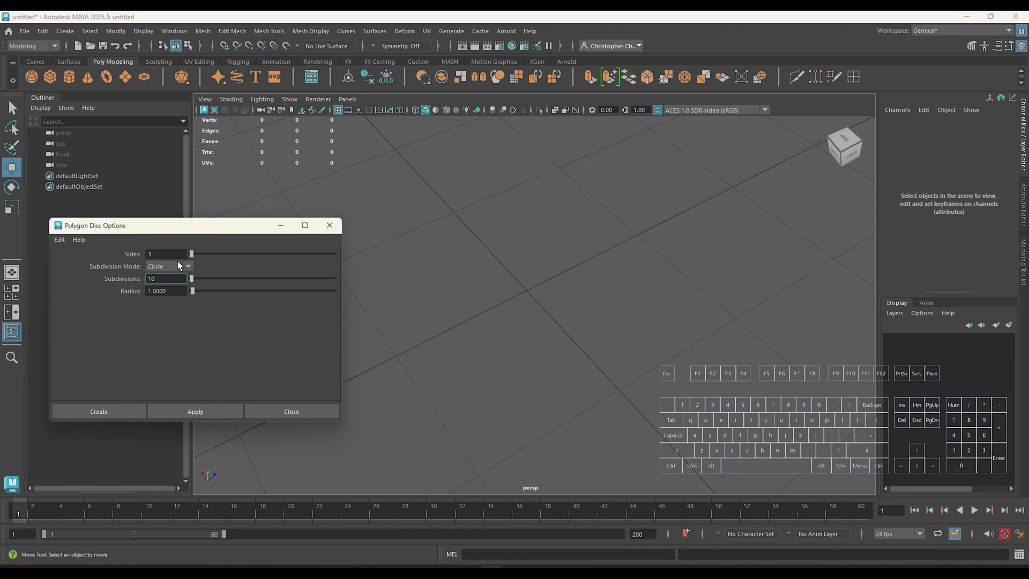
pyautogui.click(198, 411)
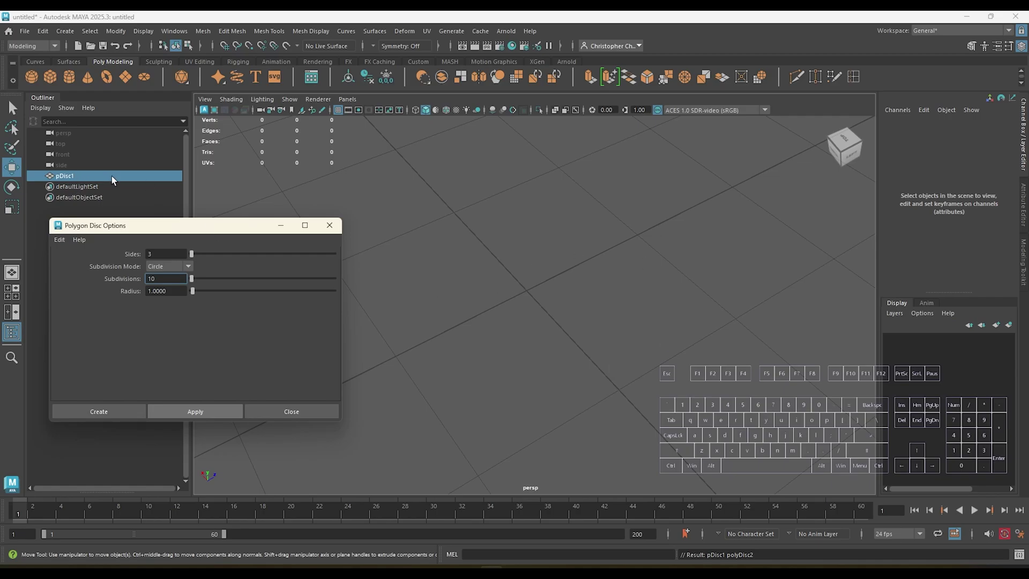
pyautogui.press('alt')
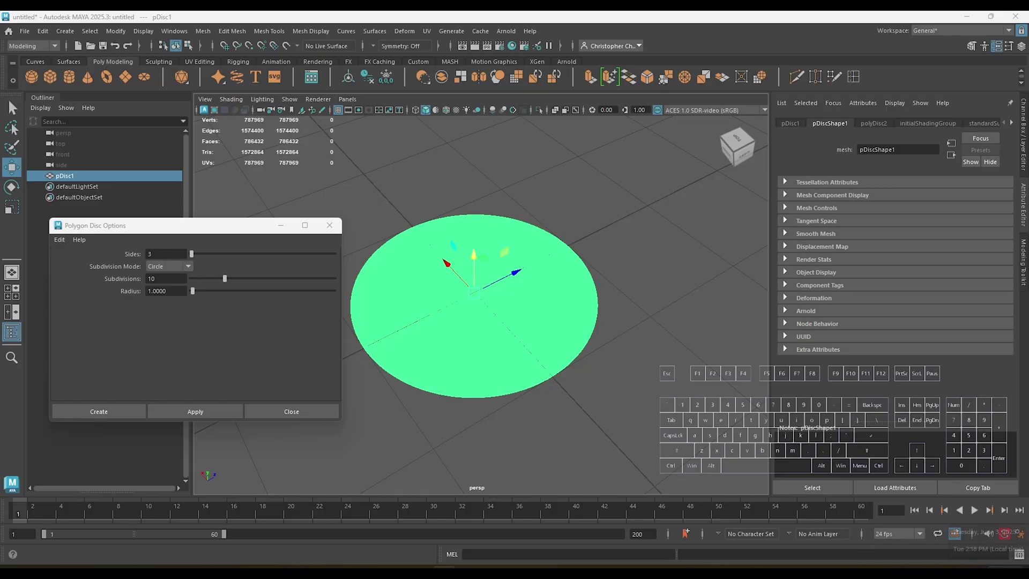
# - Select the 10-subdivision disc and examine its dense mesh up close
pyautogui.click(589, 352)
pyautogui.click(560, 343)
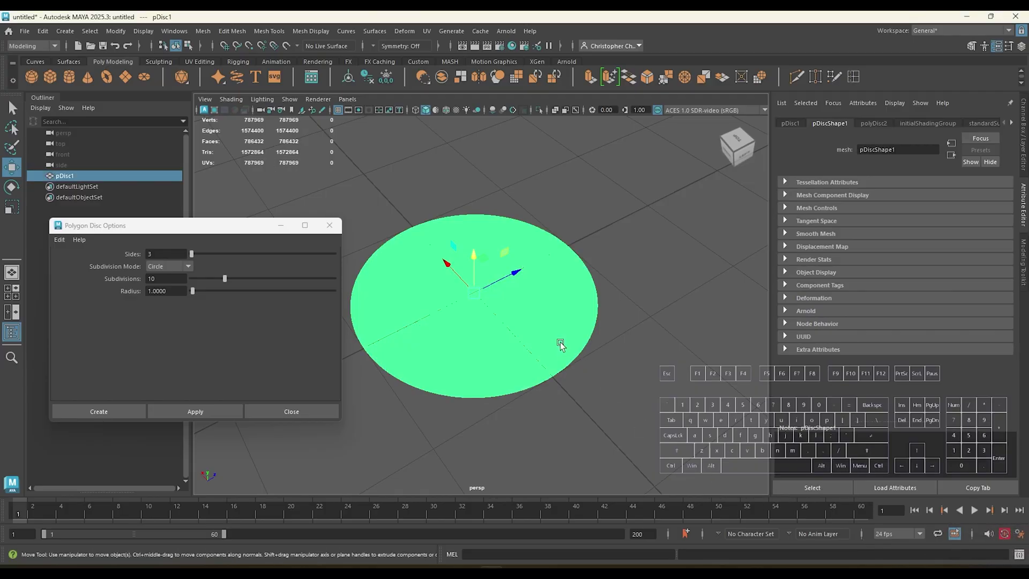
pyautogui.scroll(5, 560, 343)
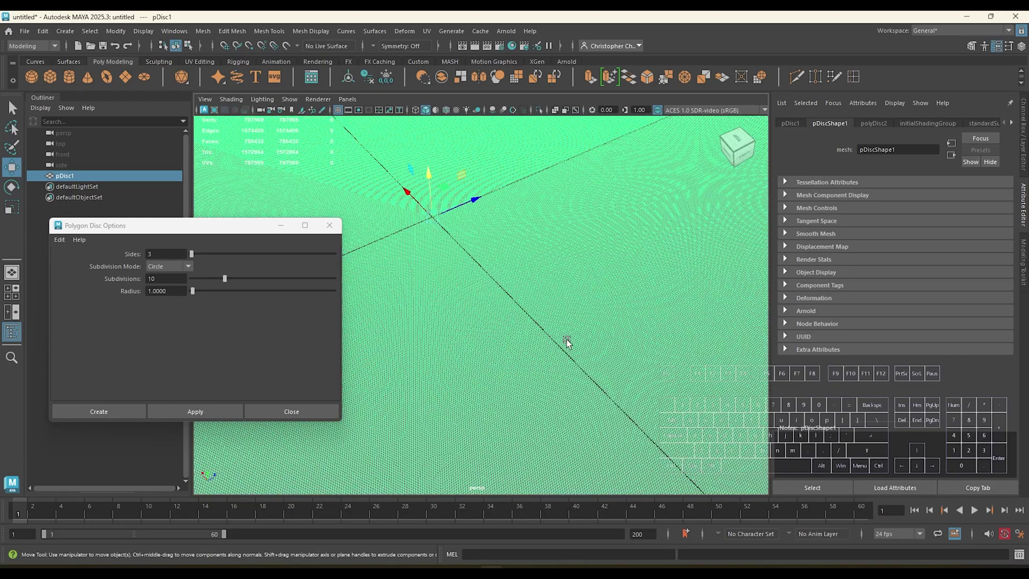
# - Examine the overall outline and mesh density of the 10-subdivision disc from several distances and angles
pyautogui.scroll(-5, 567, 341)
pyautogui.scroll(-2, 582, 297)
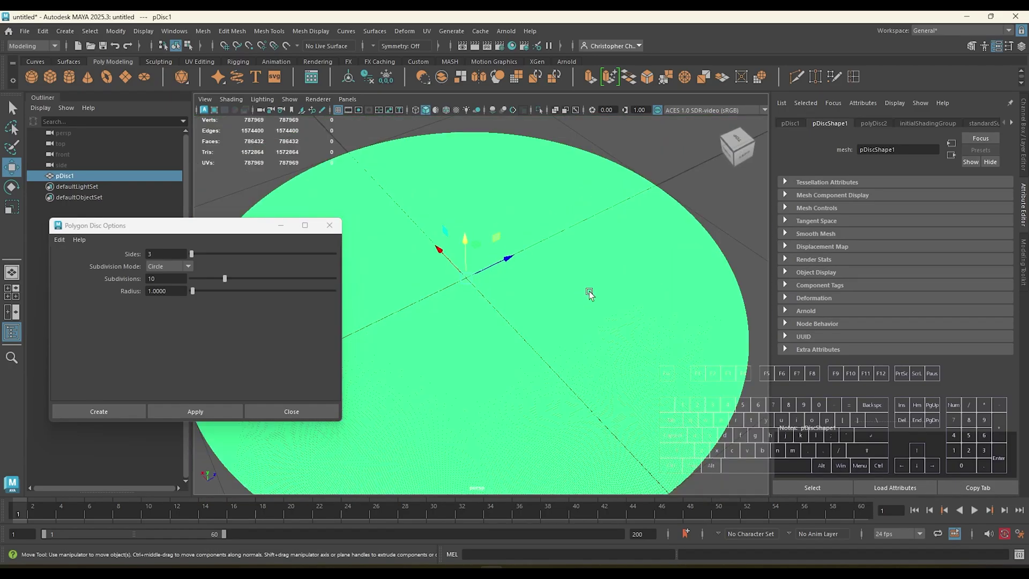
pyautogui.scroll(-2, 590, 293)
pyautogui.keyDown('alt'); pyautogui.moveTo(670, 317); pyautogui.dragTo(597, 231); pyautogui.keyUp('alt')
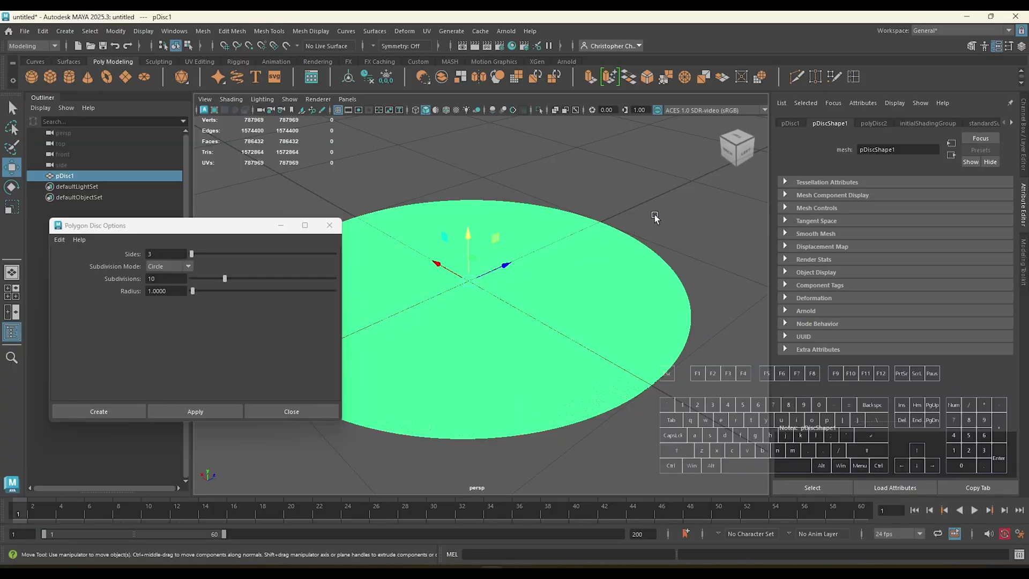
pyautogui.keyDown('alt'); pyautogui.moveTo(645, 230); pyautogui.dragTo(636, 258); pyautogui.keyUp('alt')
pyautogui.scroll(3, 647, 249)
pyautogui.scroll(-4, 643, 267)
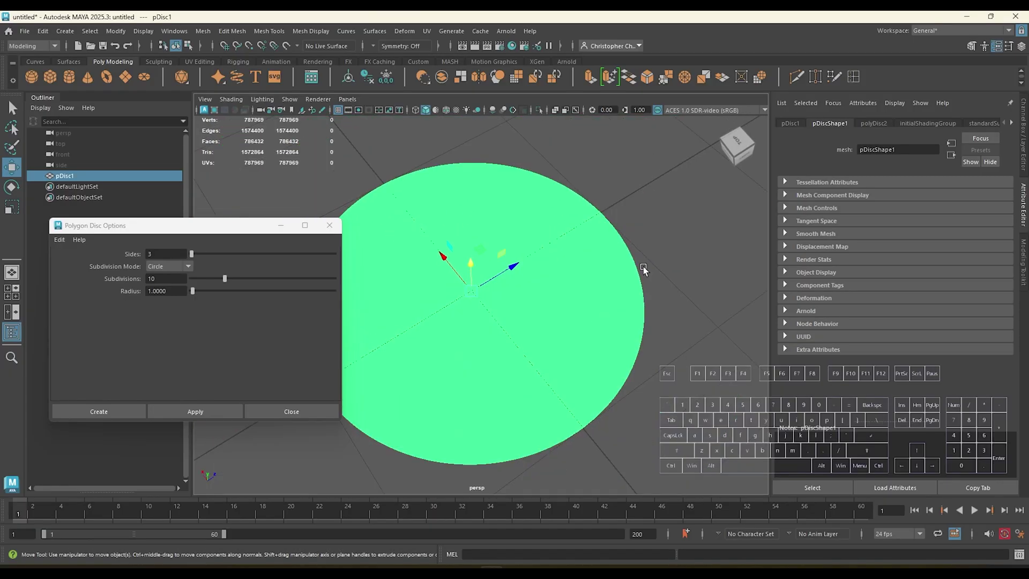
pyautogui.scroll(3, 643, 266)
pyautogui.scroll(-3, 640, 270)
pyautogui.scroll(2, 641, 262)
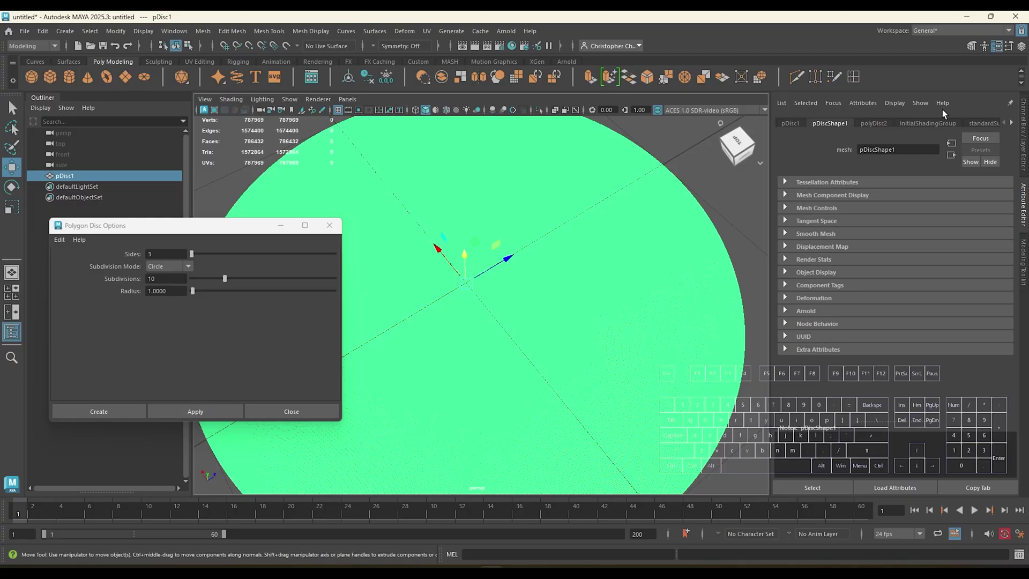
# - Set the existing disc's Subdivisions to 2 in its polyDisc2 construction inputs
pyautogui.click(1021, 121)
pyautogui.scroll(-1, 912, 244)
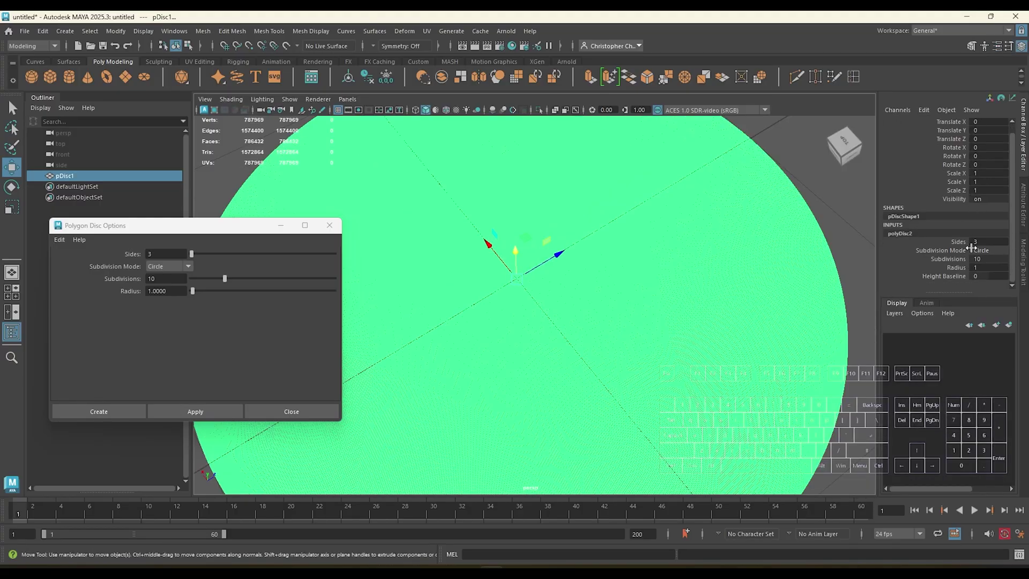
pyautogui.doubleClick(978, 258)
pyautogui.write('2')
pyautogui.press('Return')
pyautogui.keyDown('alt'); pyautogui.moveTo(706, 289); pyautogui.dragTo(715, 251); pyautogui.keyUp('alt')
pyautogui.keyDown('alt'); pyautogui.moveTo(715, 251); pyautogui.dragTo(680, 276, button='right'); pyautogui.keyUp('alt')
pyautogui.keyDown('alt'); pyautogui.moveTo(680, 277); pyautogui.dragTo(672, 305); pyautogui.keyUp('alt')
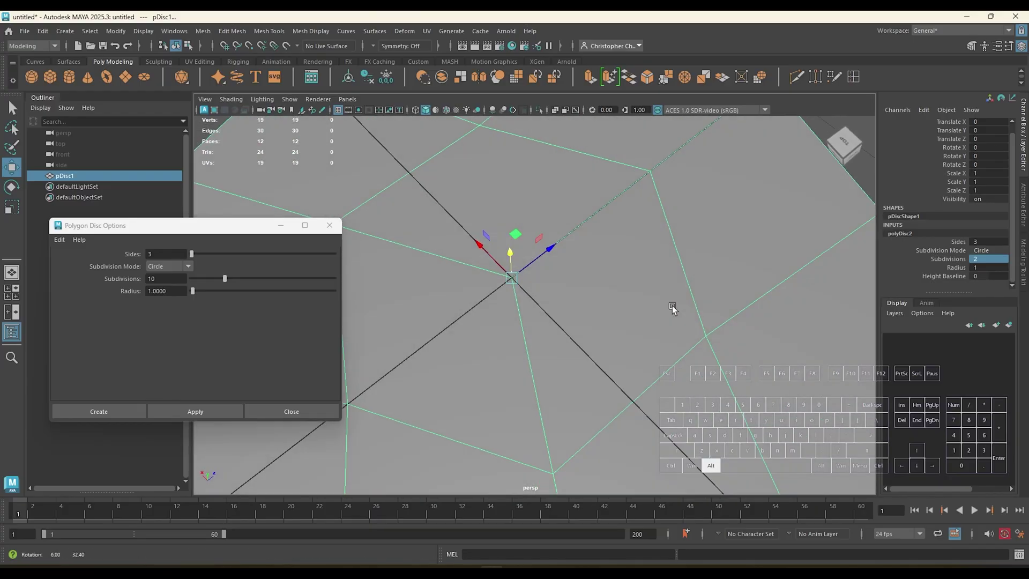
# - Turn on smooth mesh preview for the 2-subdivision disc and deselect it
pyautogui.press('3')
pyautogui.scroll(-5, 678, 295)
pyautogui.click(704, 267)
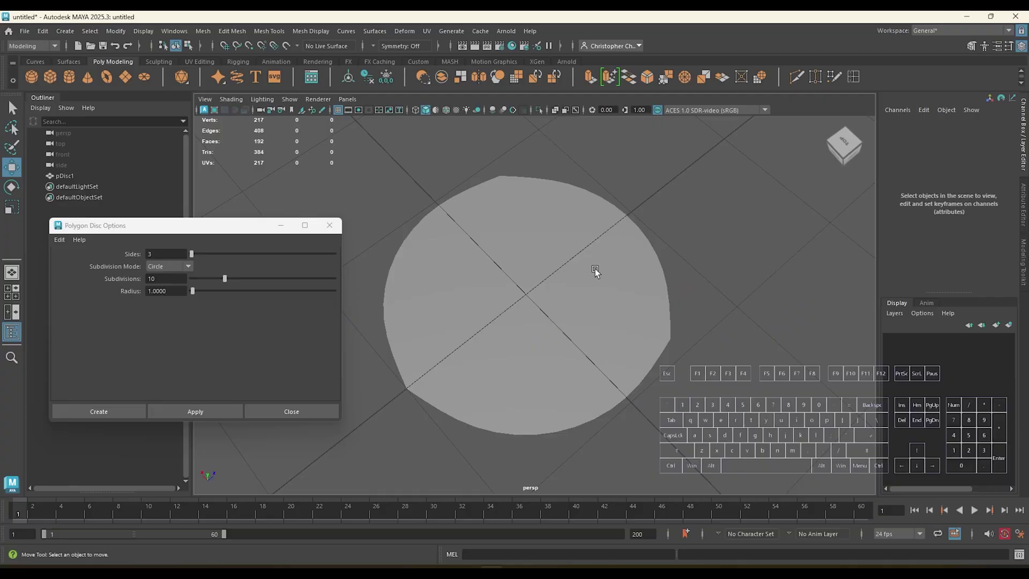
# - Reselect the smoothed disc and set its polyDisc2 Subdivisions to 4
pyautogui.click(594, 269)
pyautogui.click(917, 243)
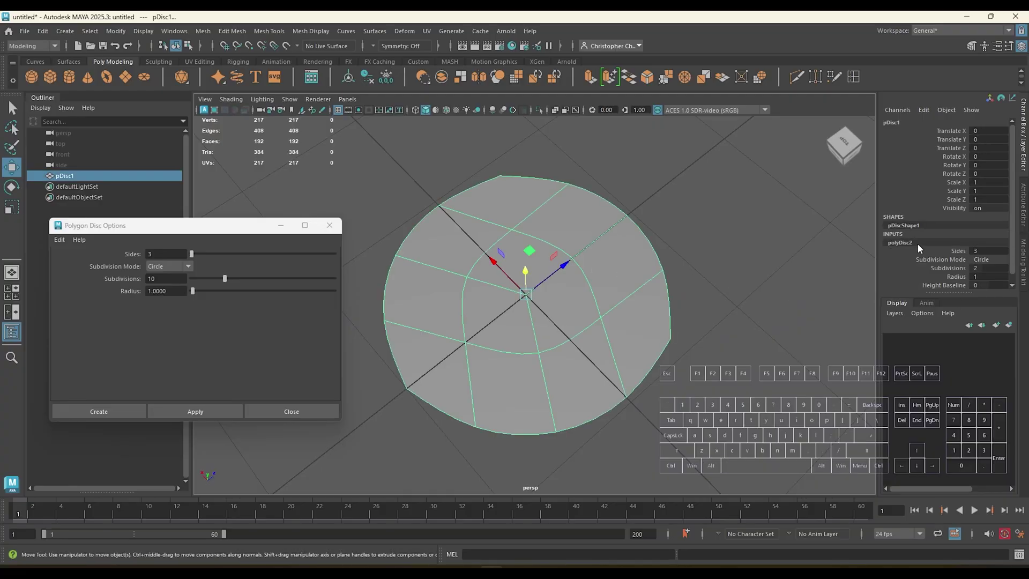
pyautogui.doubleClick(991, 268)
pyautogui.write('4')
pyautogui.press('Return')
# - Examine the smoothed 4-subdivision disc's edge flow and outline, both up close and against the whole grid
pyautogui.keyDown('alt'); pyautogui.moveTo(710, 350); pyautogui.dragTo(764, 349); pyautogui.keyUp('alt')
pyautogui.keyDown('alt'); pyautogui.scroll(4, 691, 396); pyautogui.keyUp('alt')
pyautogui.keyDown('alt'); pyautogui.scroll(-4, 690, 396); pyautogui.keyUp('alt')
pyautogui.keyDown('alt'); pyautogui.scroll(4, 707, 388); pyautogui.keyUp('alt')
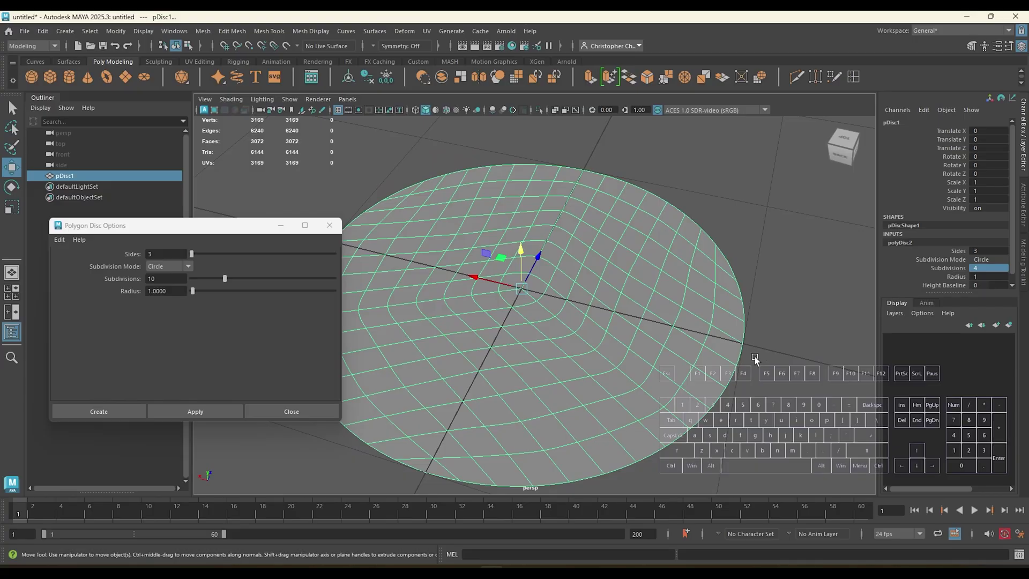
pyautogui.keyDown('alt'); pyautogui.moveTo(750, 402); pyautogui.dragTo(757, 397); pyautogui.keyUp('alt')
pyautogui.scroll(-3, 798, 276)
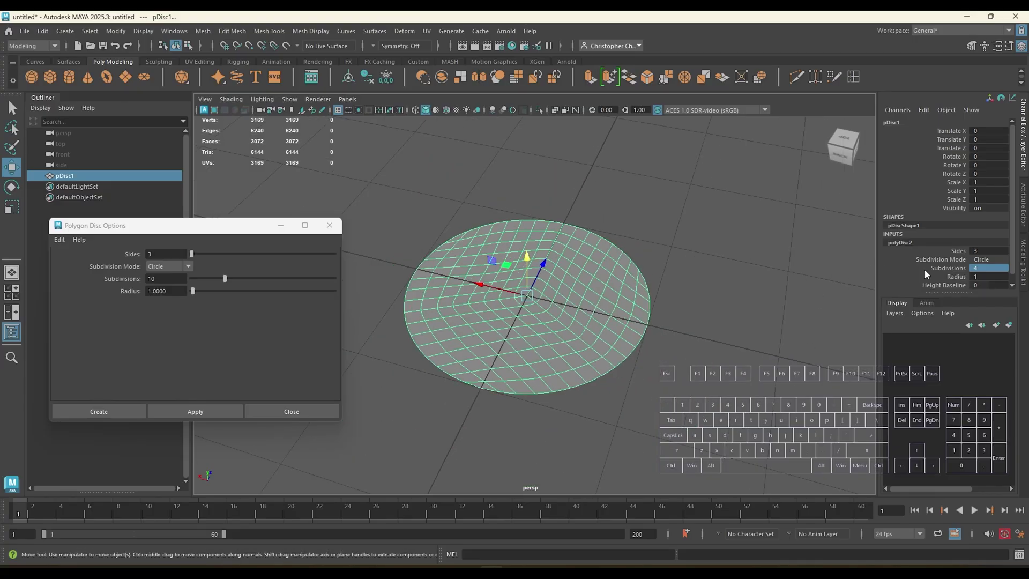
pyautogui.scroll(-1, 951, 273)
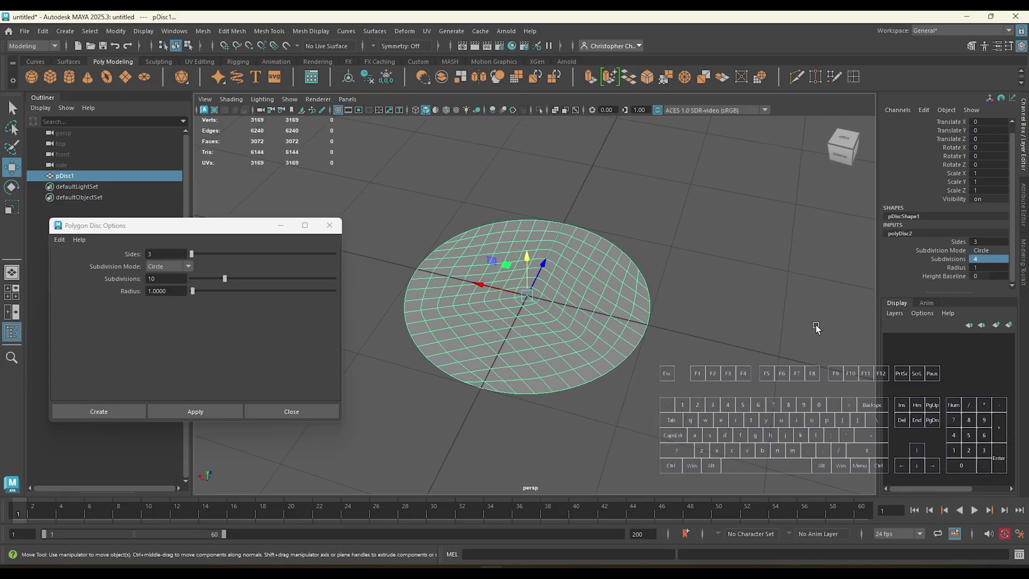
pyautogui.scroll(-5, 683, 299)
pyautogui.scroll(3, 684, 299)
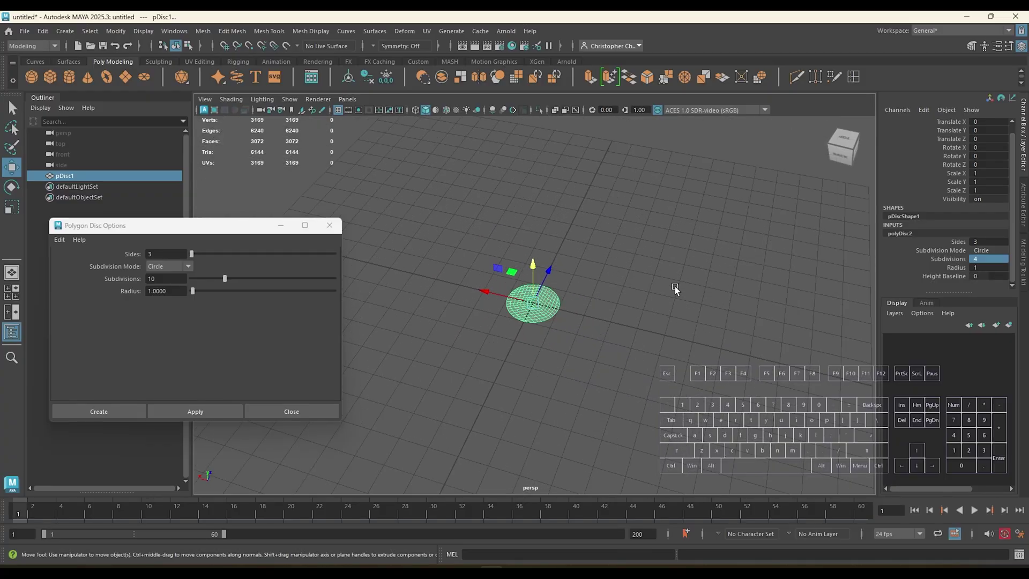
pyautogui.keyDown('alt'); pyautogui.scroll(2, 528, 340); pyautogui.keyUp('alt')
pyautogui.keyDown('alt'); pyautogui.scroll(-2, 530, 339); pyautogui.keyUp('alt')
pyautogui.keyDown('alt'); pyautogui.moveTo(616, 349); pyautogui.dragTo(588, 357); pyautogui.keyUp('alt')
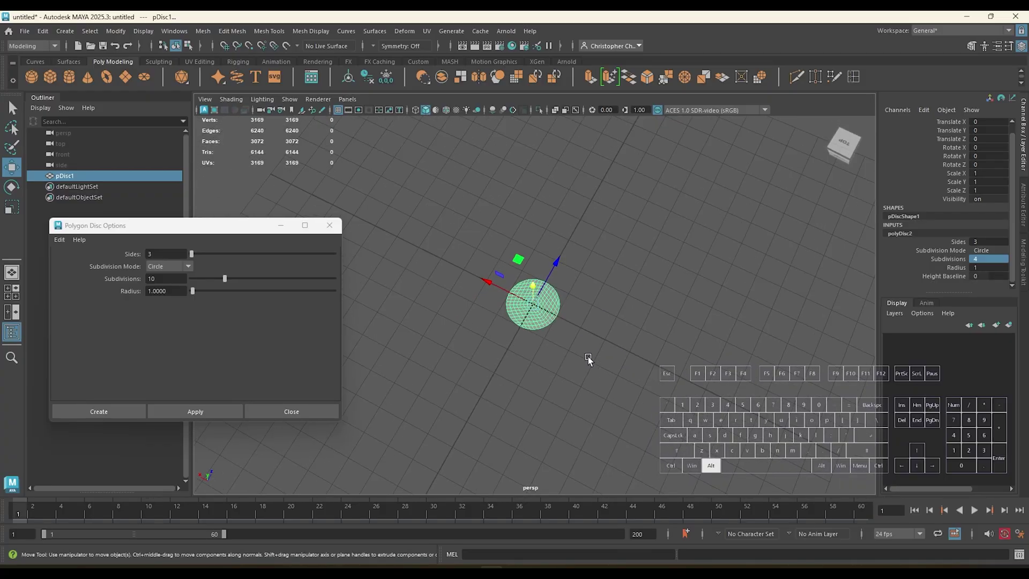
pyautogui.scroll(5, 584, 343)
pyautogui.scroll(3, 586, 342)
pyautogui.keyDown('alt'); pyautogui.moveTo(626, 327); pyautogui.dragTo(708, 341, button='middle'); pyautogui.keyUp('alt')
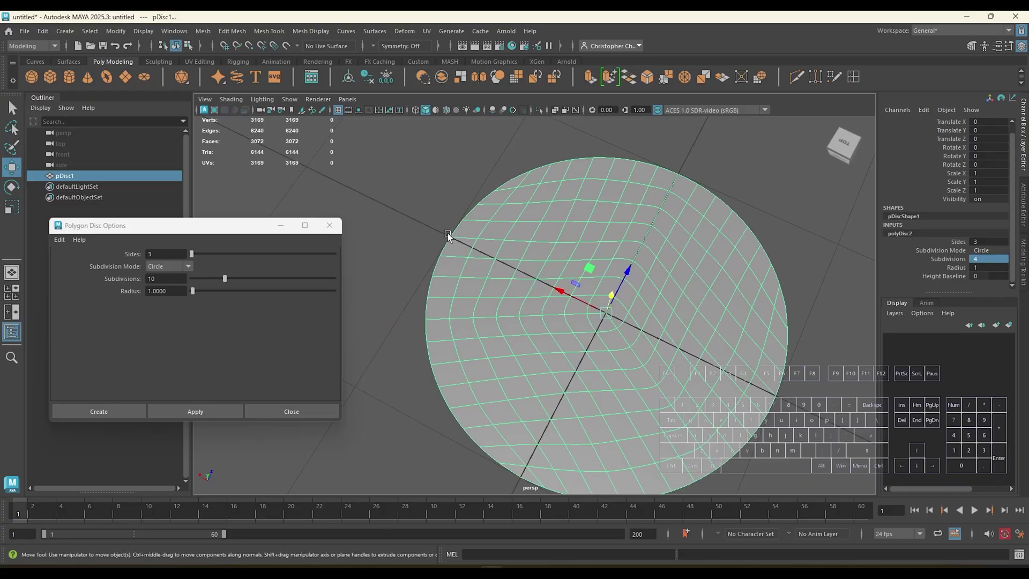
pyautogui.scroll(-5, 451, 244)
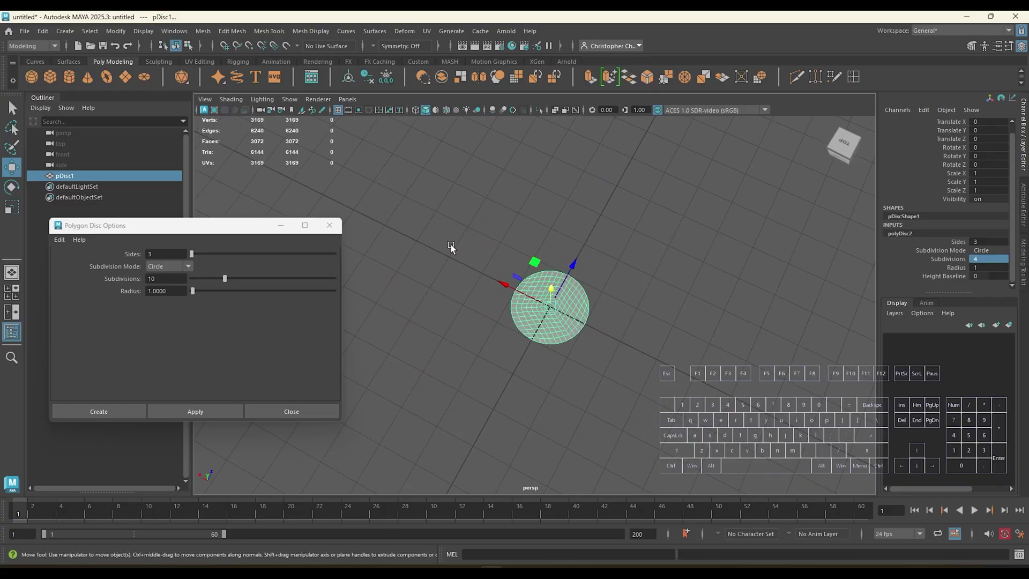
# - Set the disc's polyDisc2 Radius to 4
pyautogui.click(998, 267)
pyautogui.write('4')
pyautogui.press('Return')
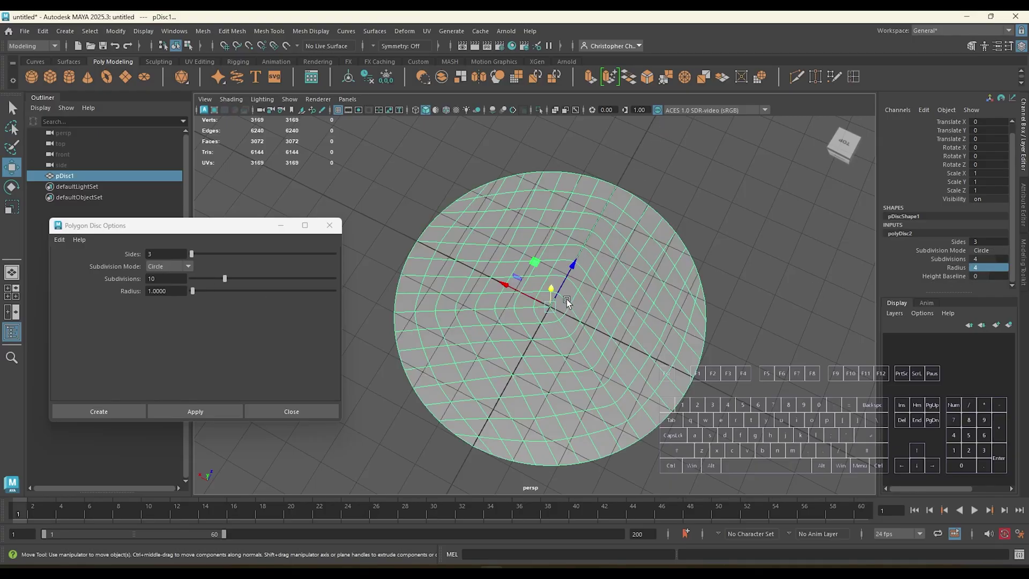
pyautogui.keyDown('alt'); pyautogui.moveTo(696, 243); pyautogui.dragTo(644, 235); pyautogui.keyUp('alt')
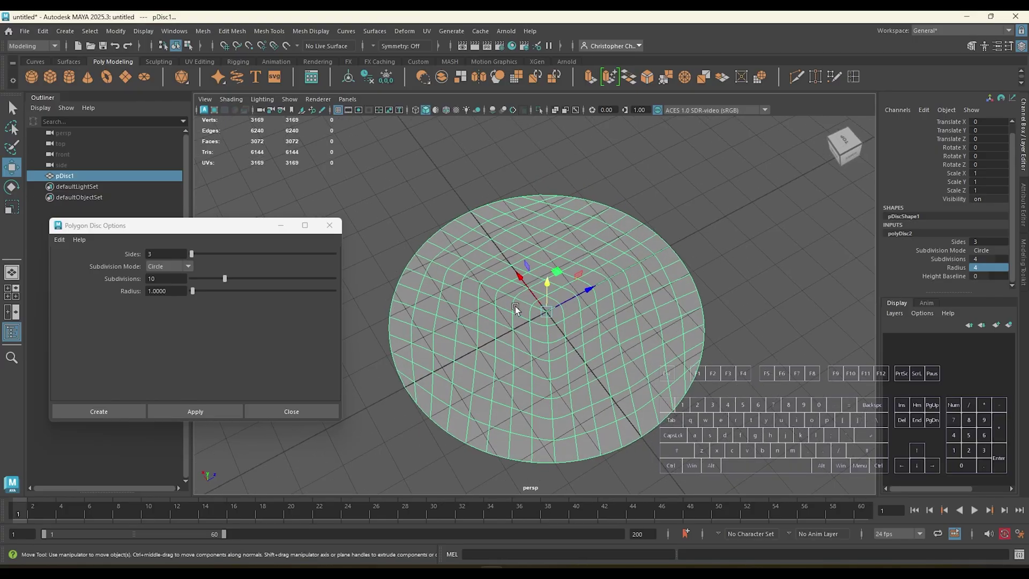
pyautogui.scroll(-4, 613, 351)
pyautogui.scroll(4, 638, 379)
pyautogui.keyDown('alt'); pyautogui.moveTo(638, 381); pyautogui.dragTo(635, 391); pyautogui.keyUp('alt')
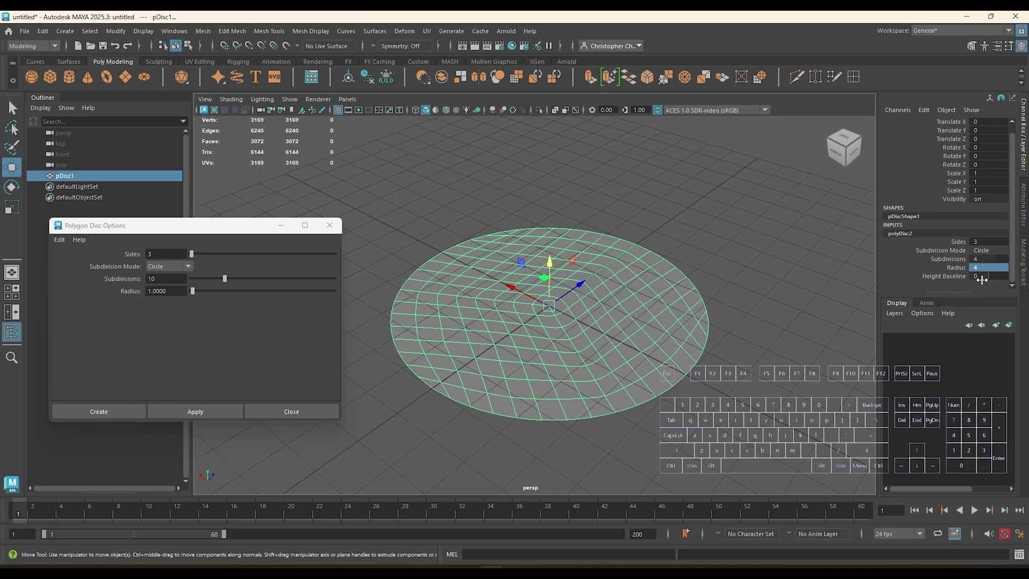
# - Try a Height Baseline of 1 on the disc and undo the change
pyautogui.moveTo(992, 277)
pyautogui.mouseDown()
pyautogui.moveTo(971, 276)
pyautogui.moveTo(1007, 277)
pyautogui.mouseUp()
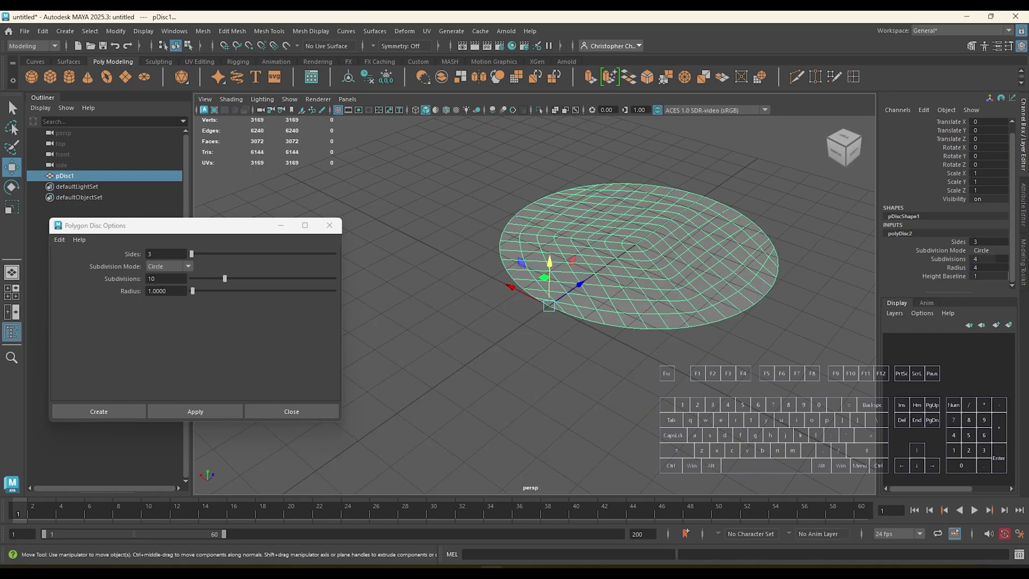
pyautogui.hotkey('ctrl', 'z')
pyautogui.hotkey('ctrl', 'z')
# - Examine the topology of the enlarged, smoothed disc from several angles
pyautogui.keyDown('alt'); pyautogui.moveTo(616, 377); pyautogui.dragTo(605, 429); pyautogui.keyUp('alt')
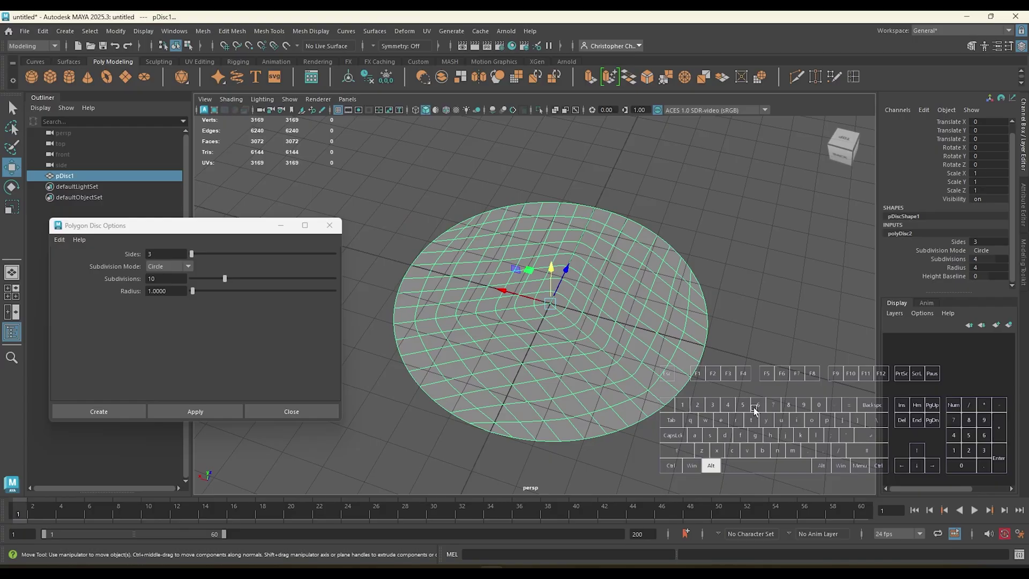
pyautogui.scroll(4, 638, 383)
pyautogui.scroll(-5, 654, 407)
pyautogui.keyDown('alt'); pyautogui.moveTo(654, 407); pyautogui.dragTo(615, 427); pyautogui.keyUp('alt')
pyautogui.scroll(4, 643, 421)
pyautogui.press('Escape')
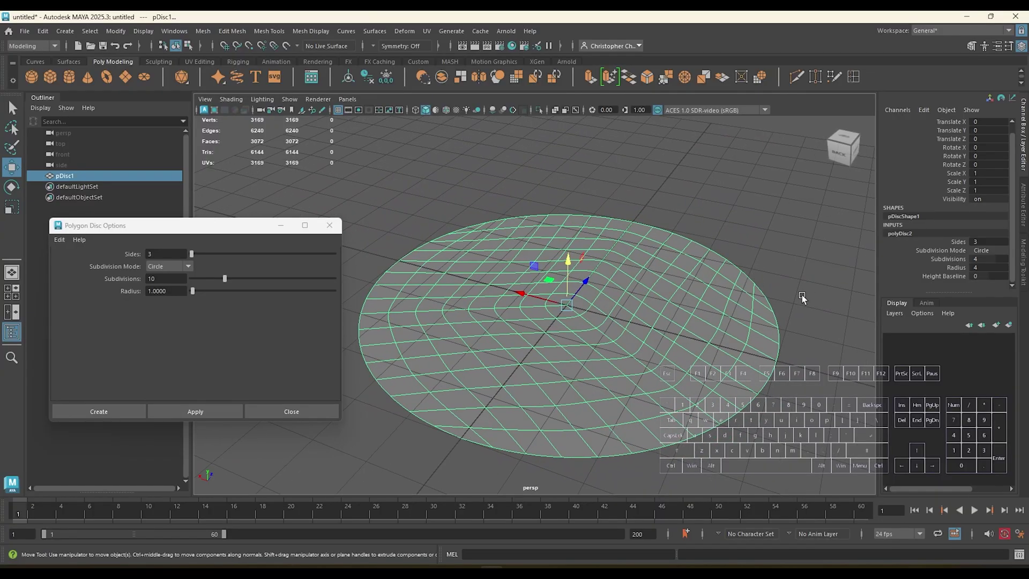
pyautogui.keyDown('alt'); pyautogui.moveTo(802, 295); pyautogui.dragTo(831, 302); pyautogui.keyUp('alt')
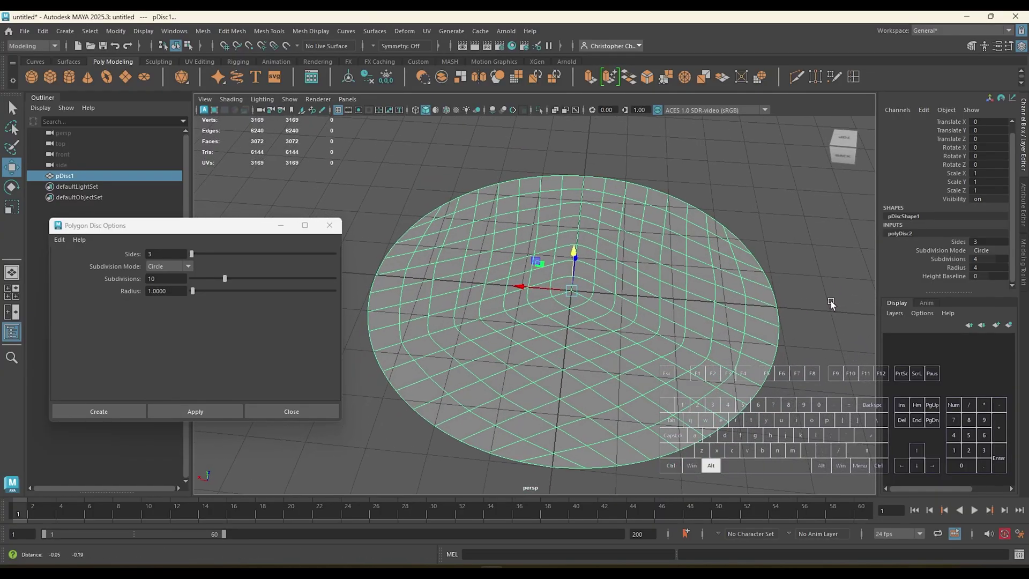